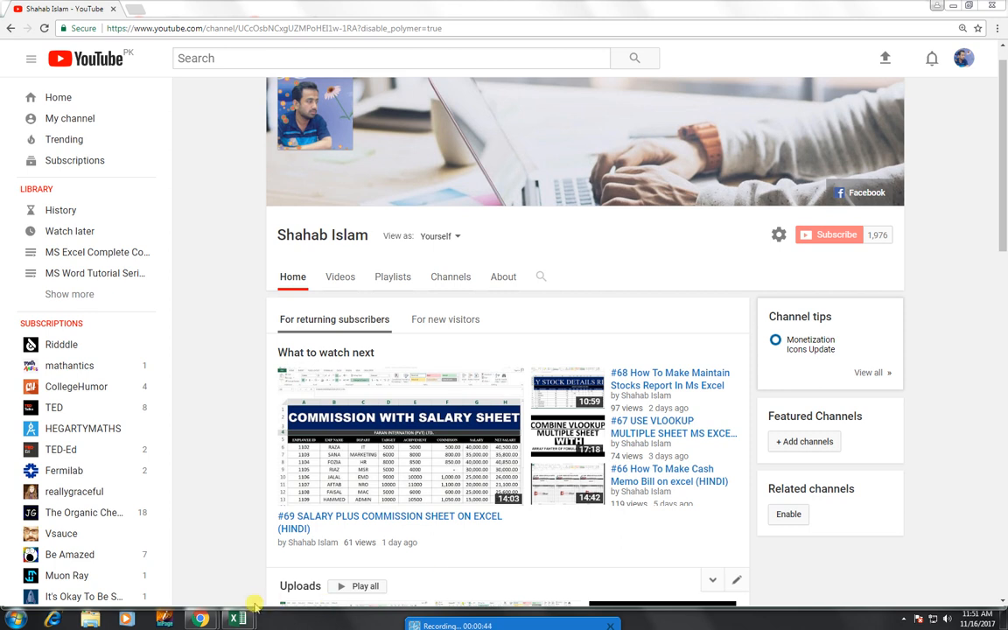
# Switch to the blank Excel workbook Book1 and enter the headers ITEM in A5 and AMOUNT in B5
pyautogui.moveTo(244, 618)
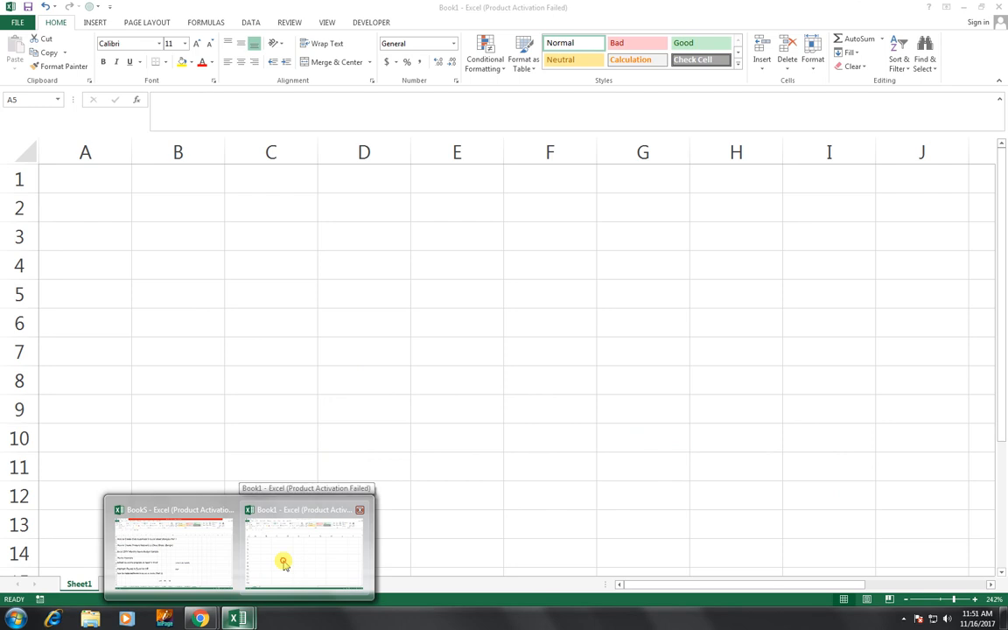
pyautogui.click(281, 563)
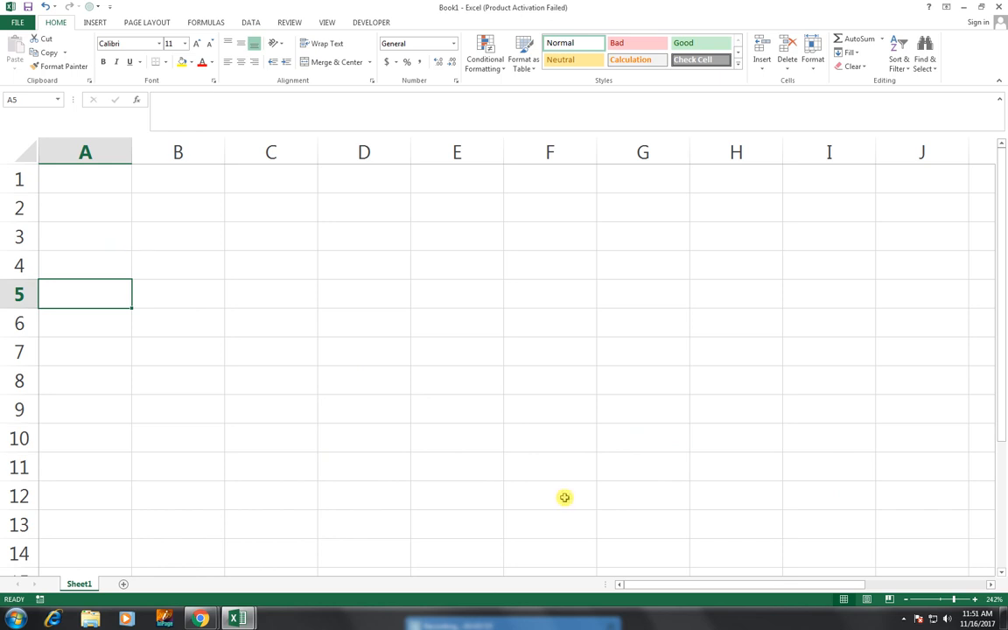
pyautogui.write('ITEM')
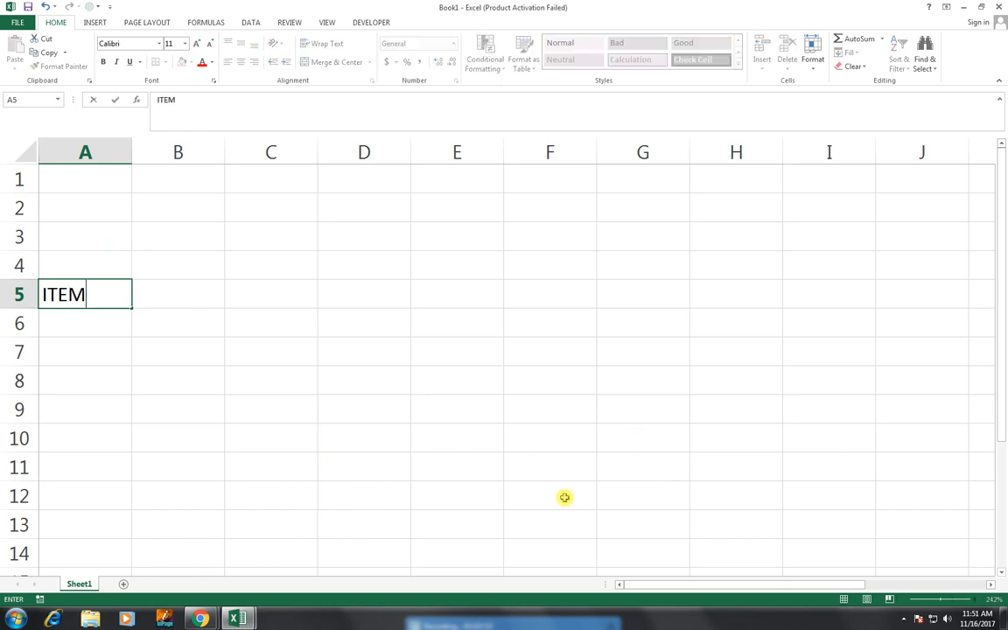
pyautogui.press('Tab')
pyautogui.write('AMOUNT')
pyautogui.hotkey('ctrl', 'Return')
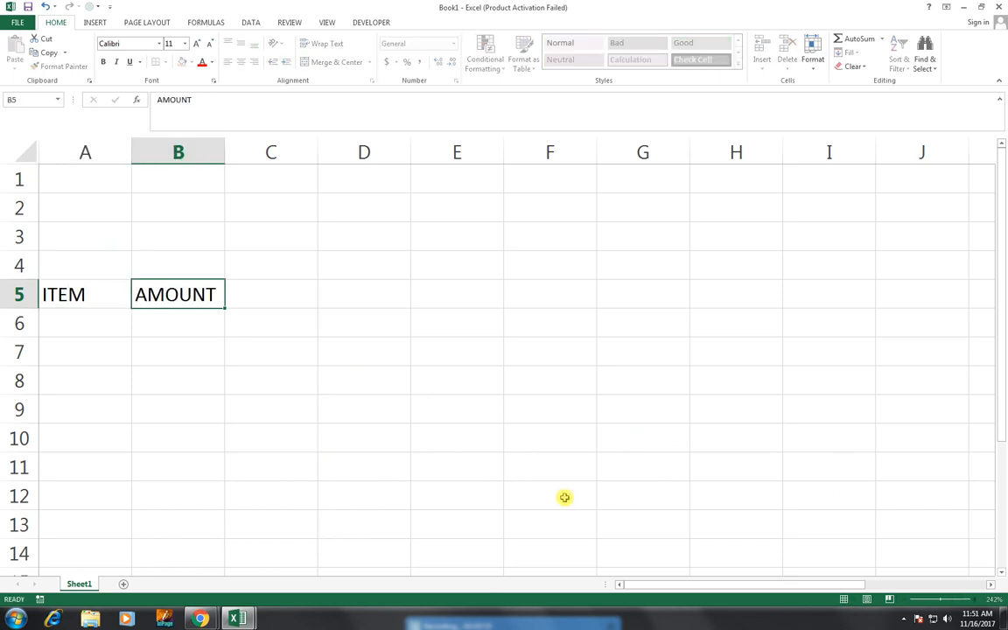
# Enter JAN in D5 and fill the month series across to MAR in F5
pyautogui.press('Tab')
pyautogui.press('Tab')
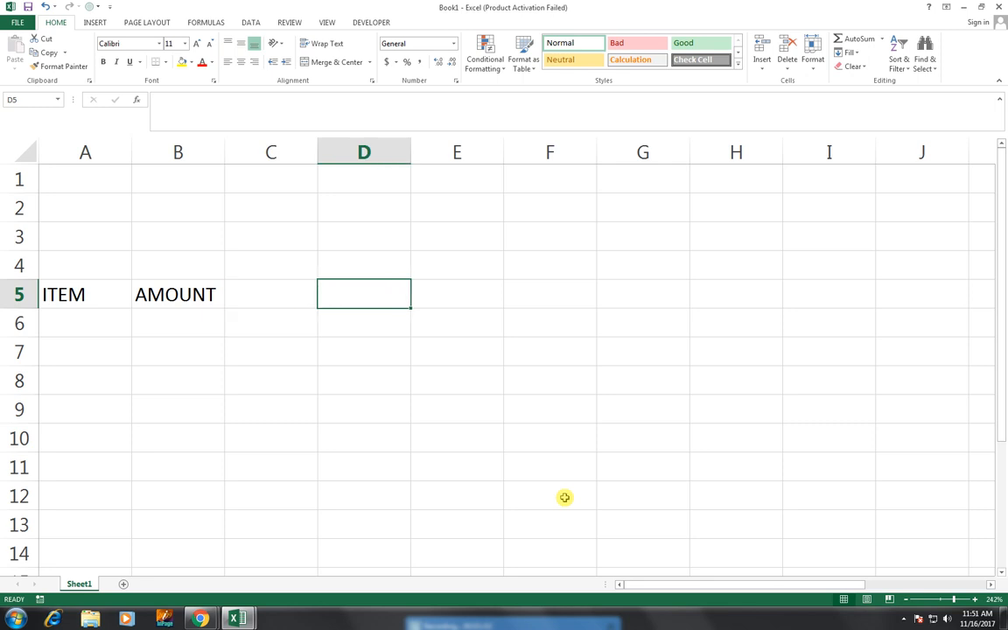
pyautogui.write('JAN')
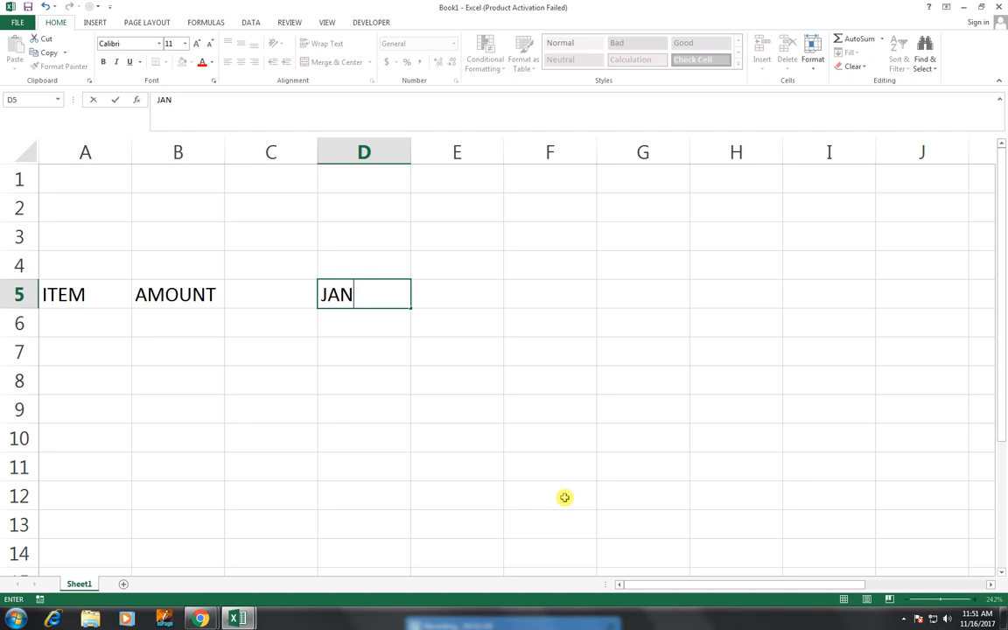
pyautogui.press('Return')
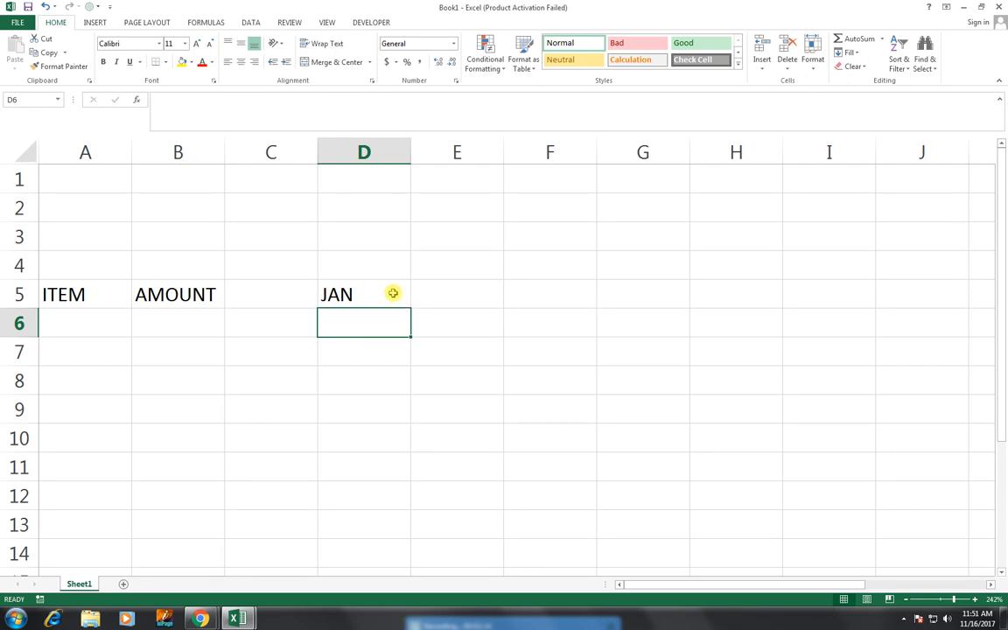
pyautogui.click(393, 293)
pyautogui.moveTo(412, 308); pyautogui.dragTo(561, 305)
# Merge and center D4:F4 above the months and enter the heading MONTH
pyautogui.moveTo(378, 261); pyautogui.dragTo(525, 268)
pyautogui.click(315, 62)
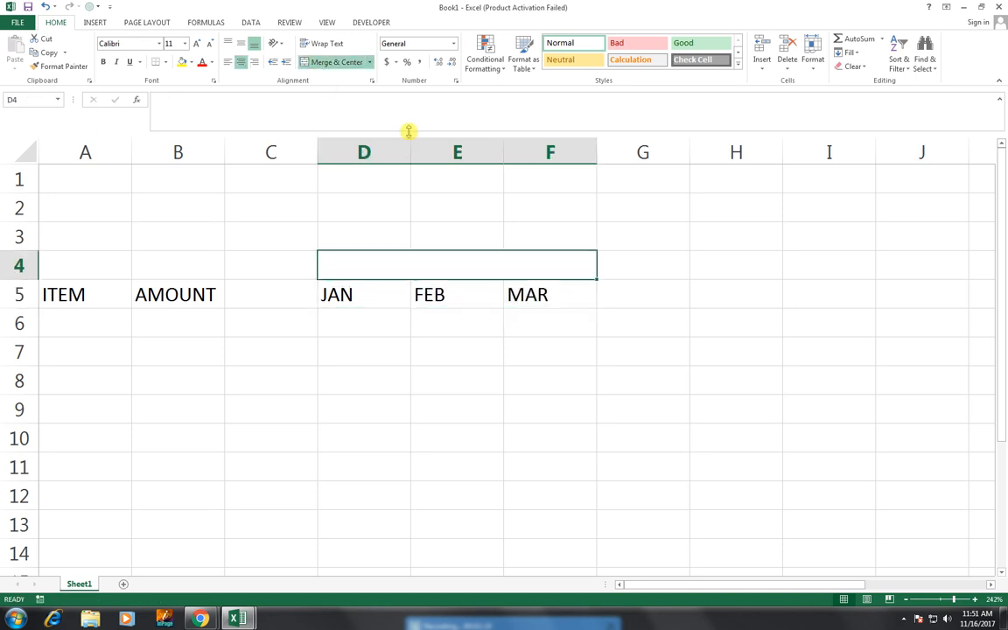
pyautogui.write('MONTH')
pyautogui.press('Tab')
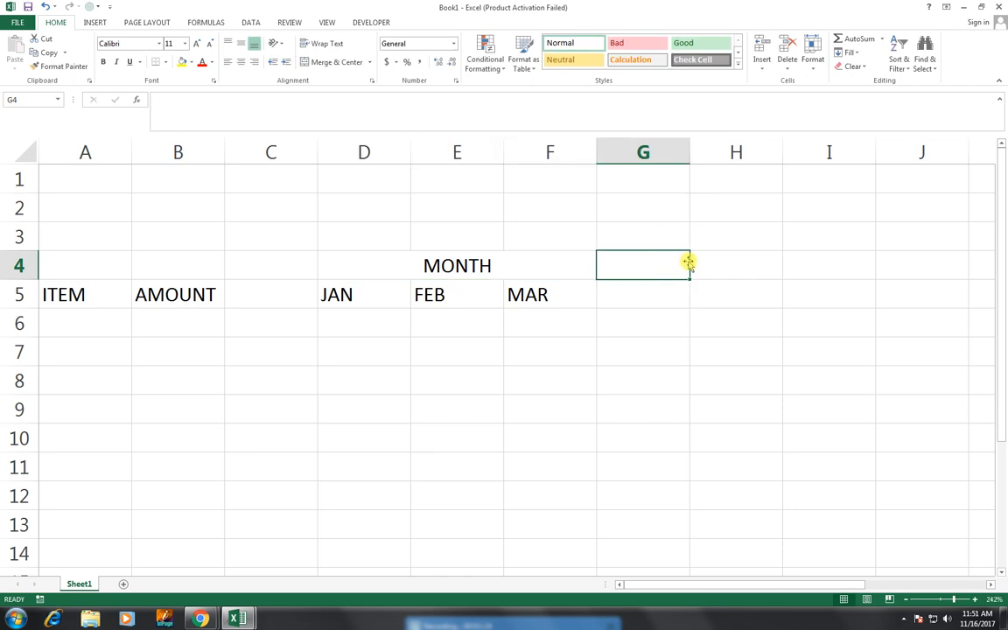
# Enter JAN in H5 and fill the month series across to MAR in J5
pyautogui.click(699, 291)
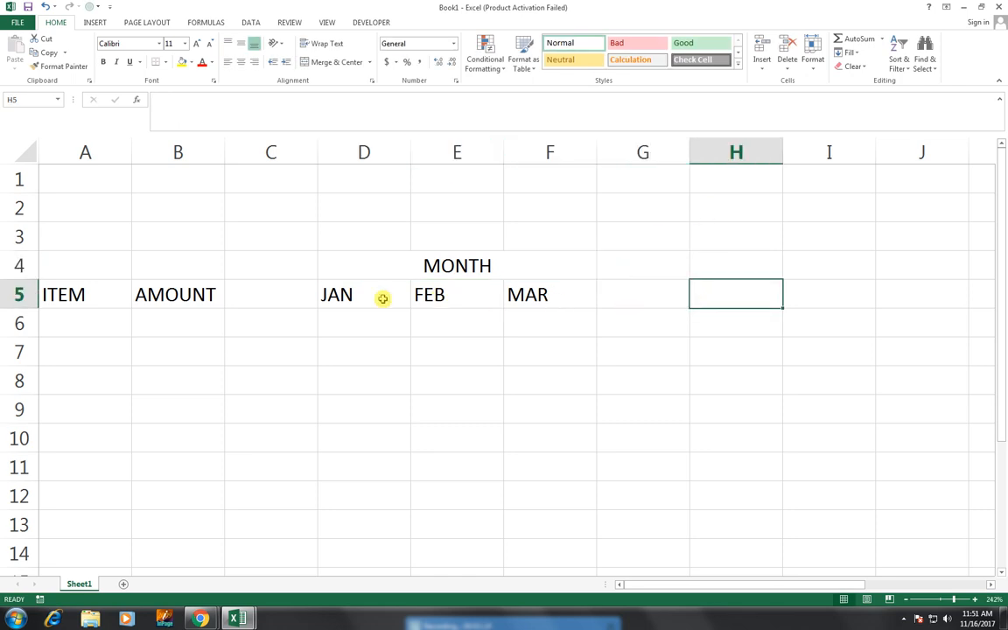
pyautogui.write('JAN')
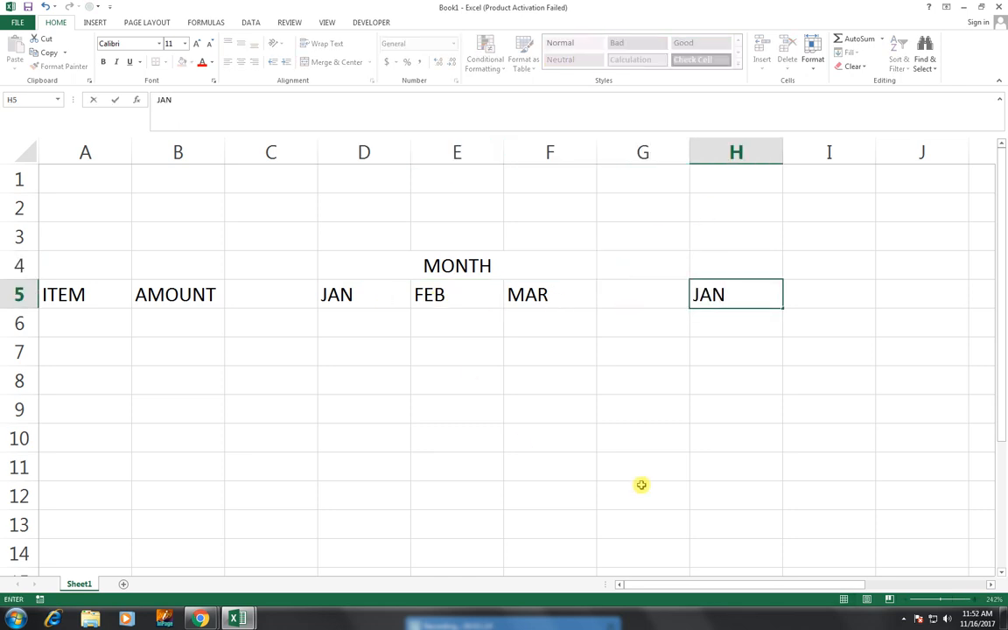
pyautogui.click(809, 384)
pyautogui.click(771, 295)
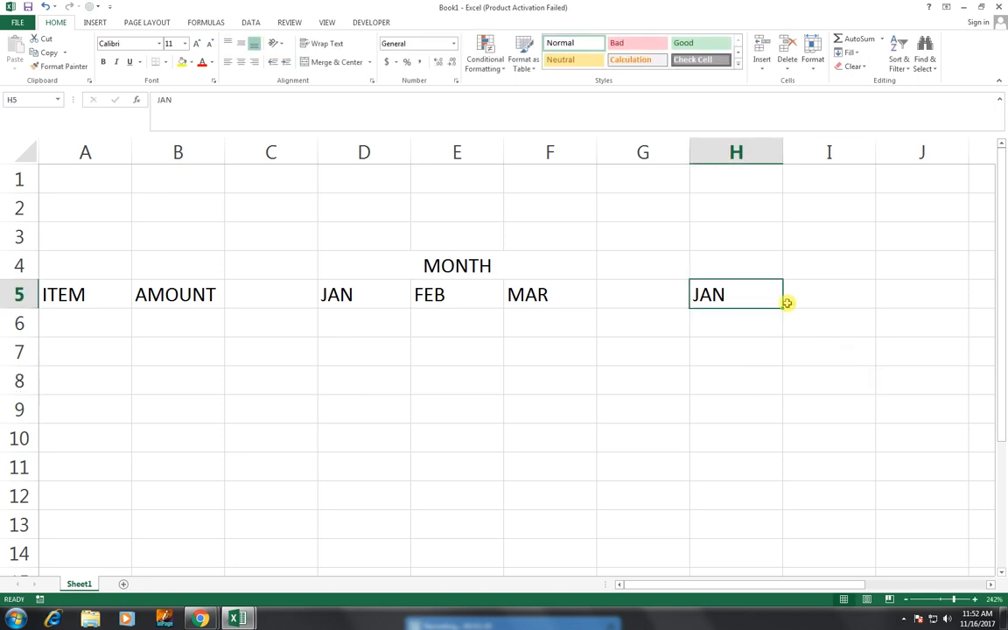
pyautogui.moveTo(783, 309); pyautogui.dragTo(857, 308)
pyautogui.click(919, 302)
pyautogui.click(767, 301)
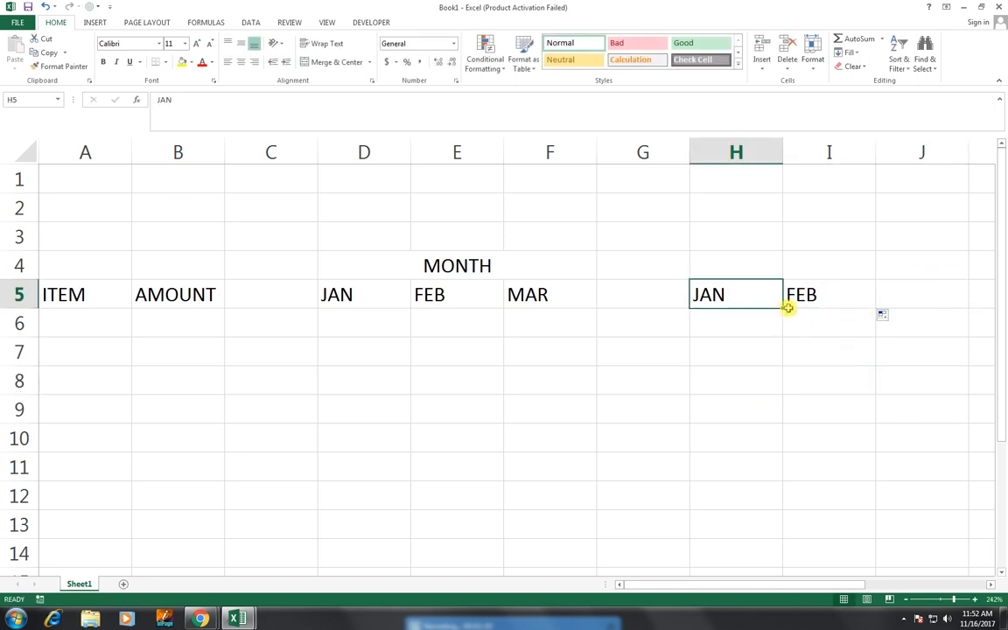
pyautogui.moveTo(783, 309); pyautogui.dragTo(950, 297)
# Merge and center H4:J4 above the second month group and enter the heading DIFFERNCE
pyautogui.moveTo(758, 272); pyautogui.dragTo(913, 263)
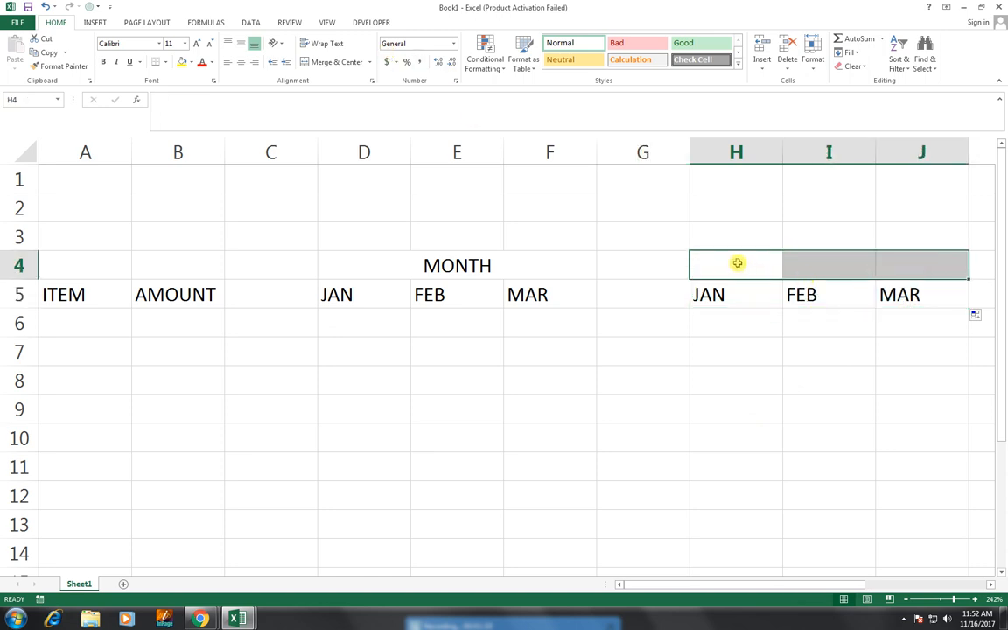
pyautogui.click(338, 63)
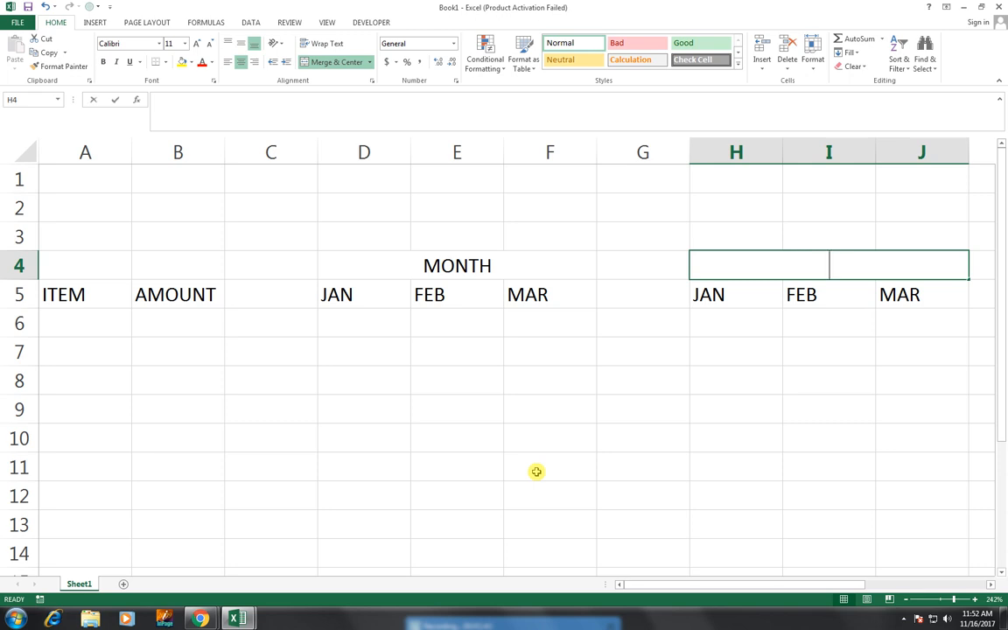
pyautogui.write('DIFFRENC')
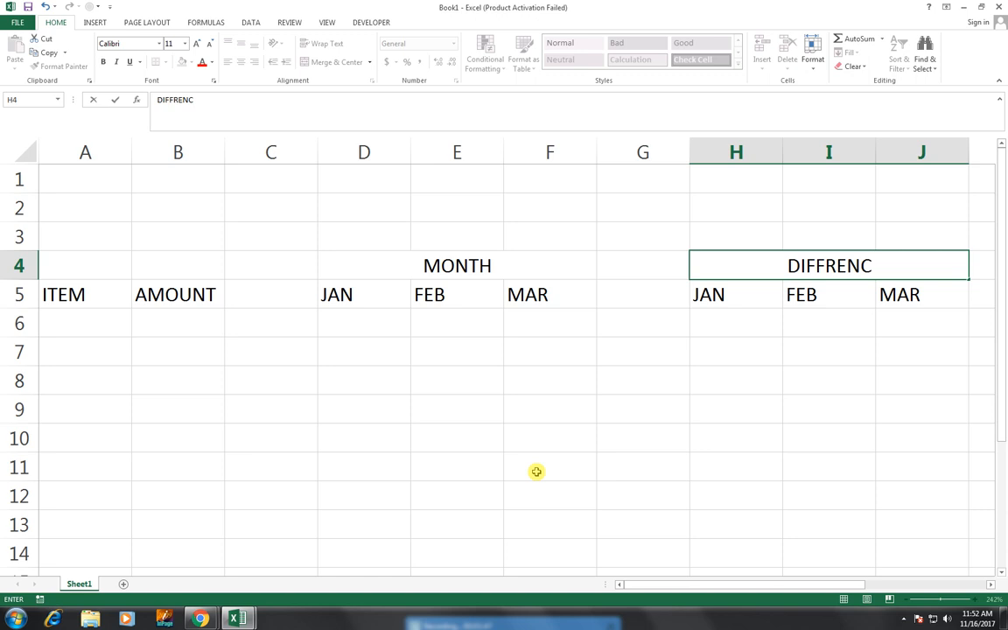
pyautogui.press('BackSpace')
pyautogui.press('BackSpace')
pyautogui.press('BackSpace')
pyautogui.press('BackSpace')
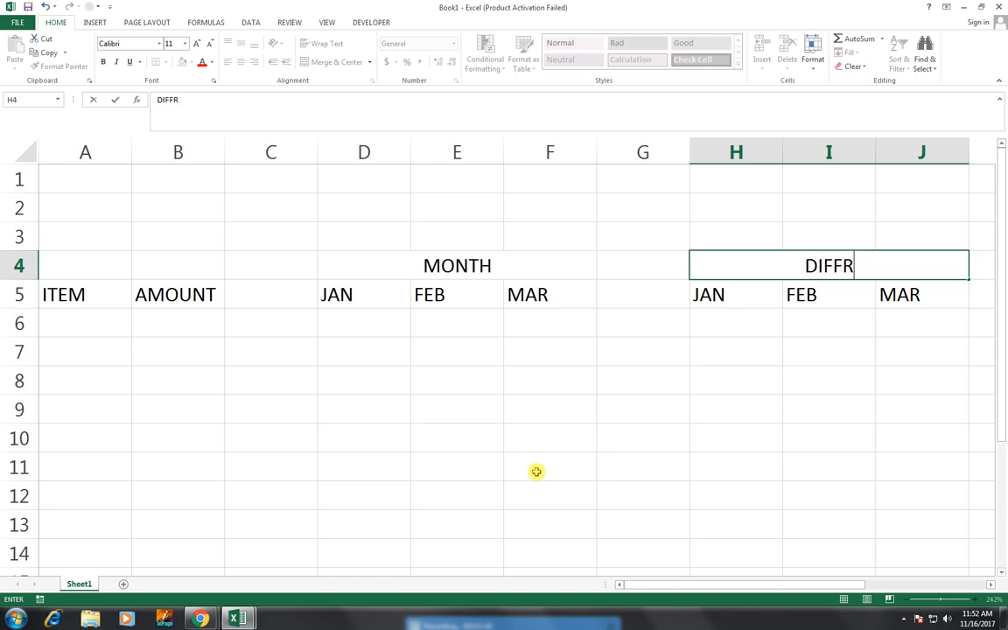
pyautogui.write('ER')
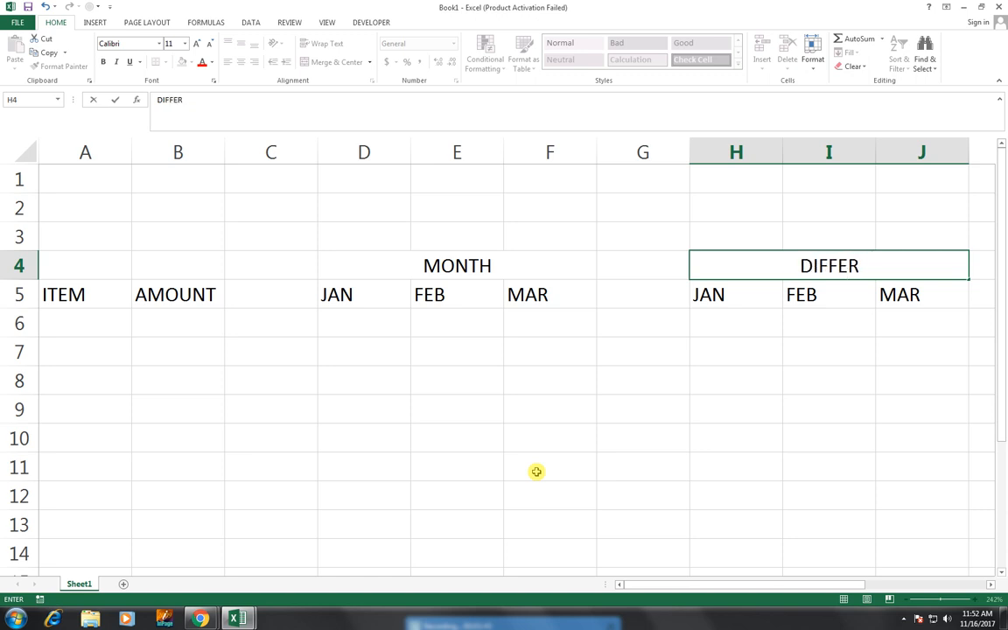
pyautogui.write('NCE')
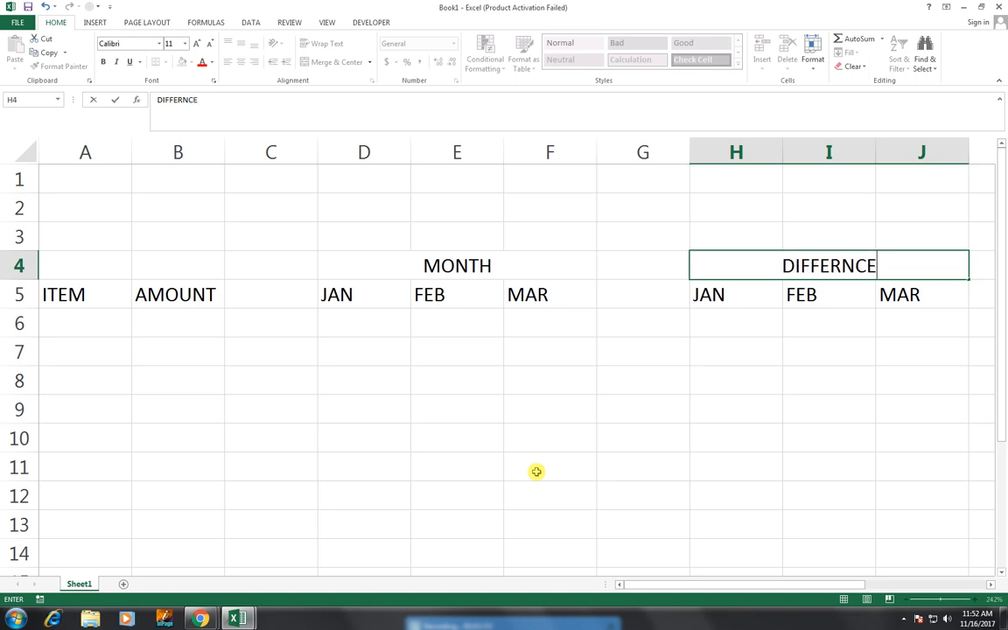
pyautogui.click(434, 250)
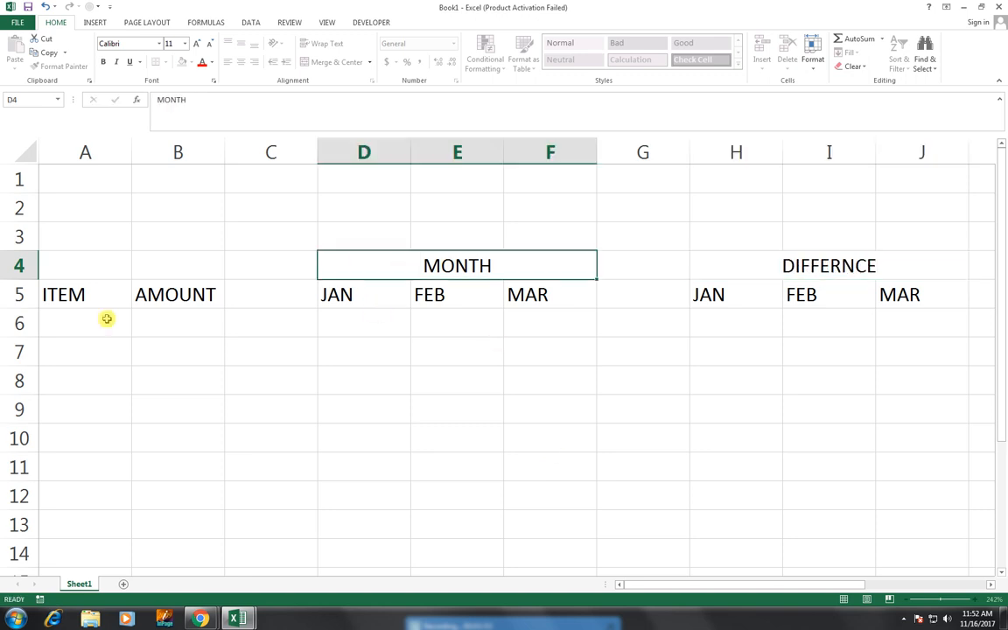
# Enter HOUSE RENT in A6 as the first budget item
pyautogui.click(79, 312)
pyautogui.click(1003, 617)
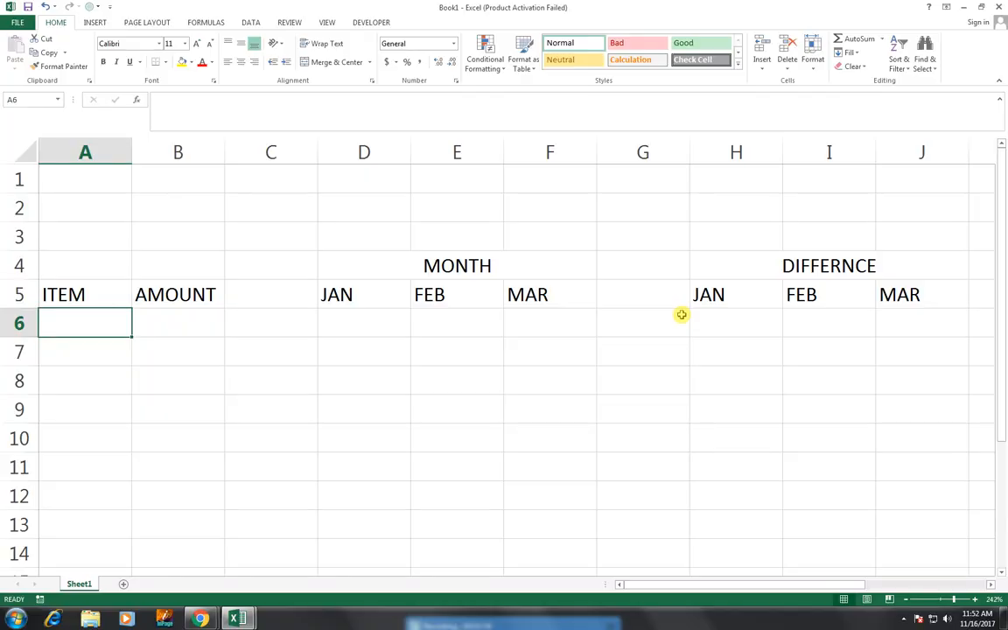
pyautogui.write('HOUSE')
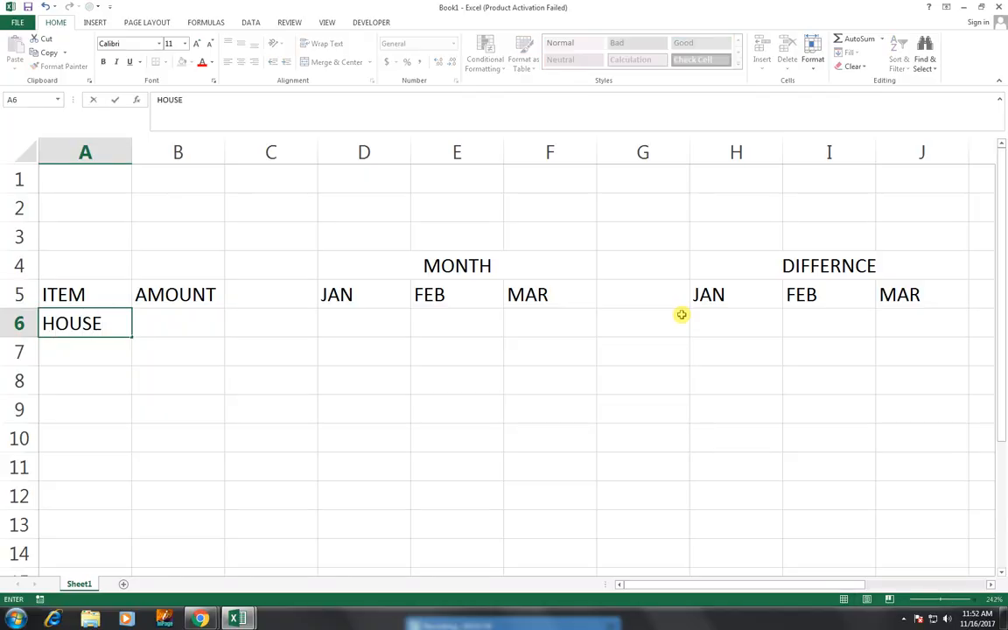
pyautogui.write(' RE')
pyautogui.write('SE')
pyautogui.press('BackSpace')
pyautogui.press('BackSpace')
pyautogui.write('NT')
pyautogui.press('Return')
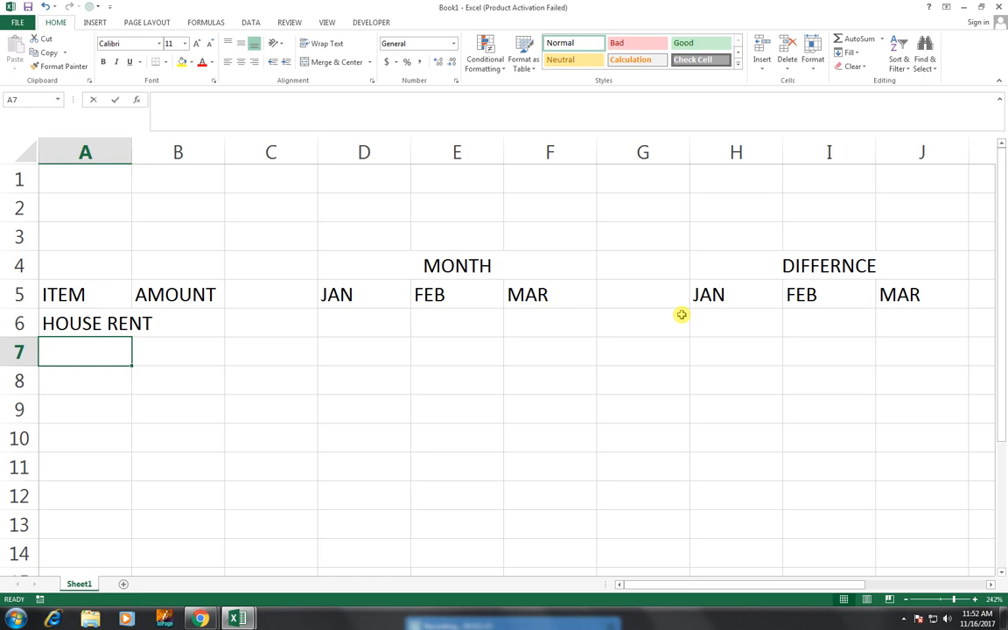
# Enter the items FOOD, BILL and TRANSPORT in cells A7 to A9
pyautogui.write('FOOD')
pyautogui.press('Return')
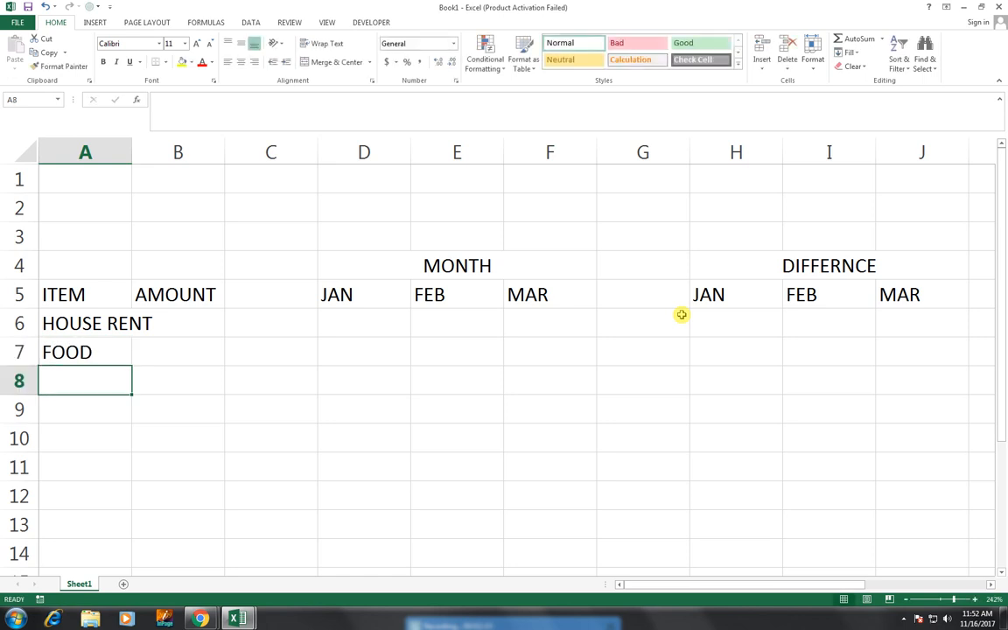
pyautogui.write('BILL')
pyautogui.press('Return')
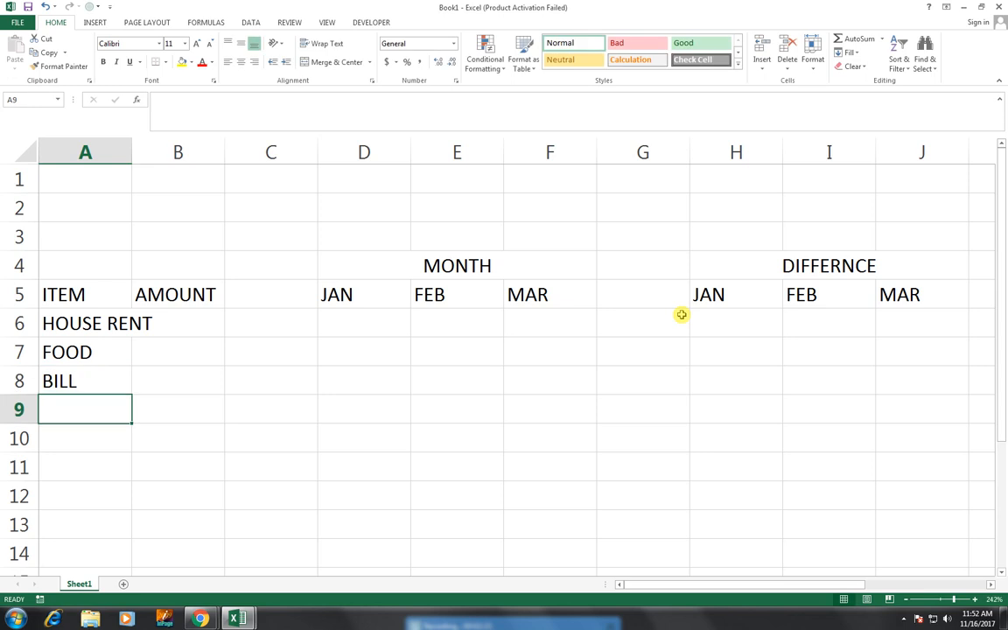
pyautogui.write('TRANS')
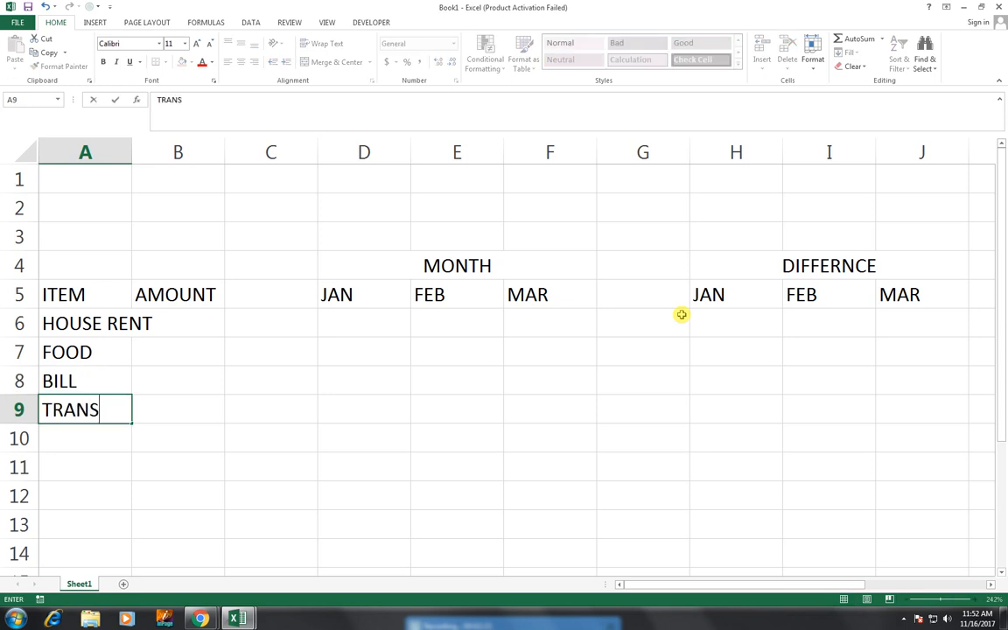
pyautogui.write('PORT')
pyautogui.press('Return')
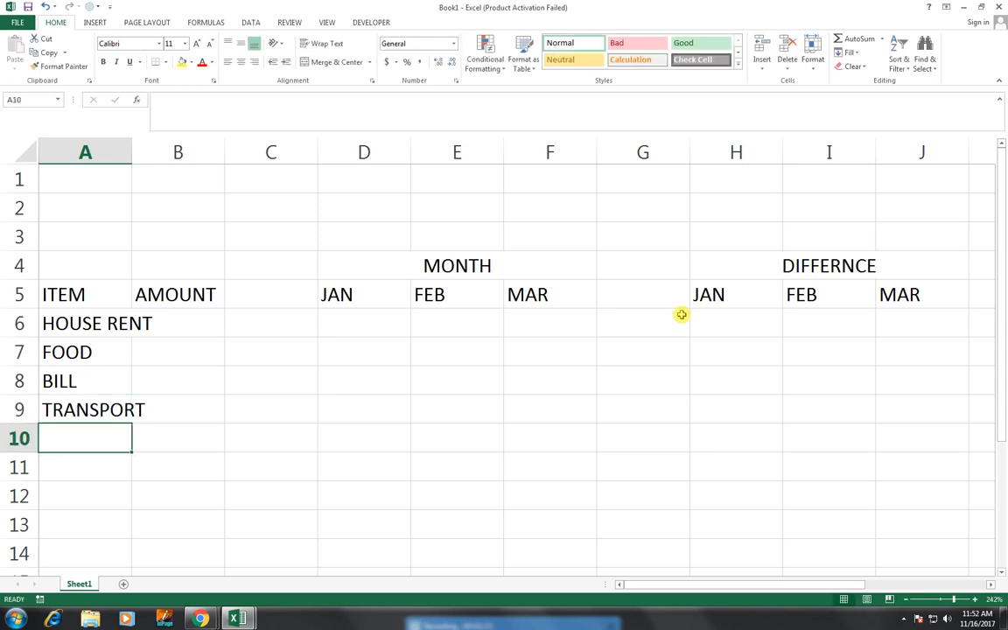
# Enter MAINTENANCE in A10 below TRANSPORT
pyautogui.write('MAINTA')
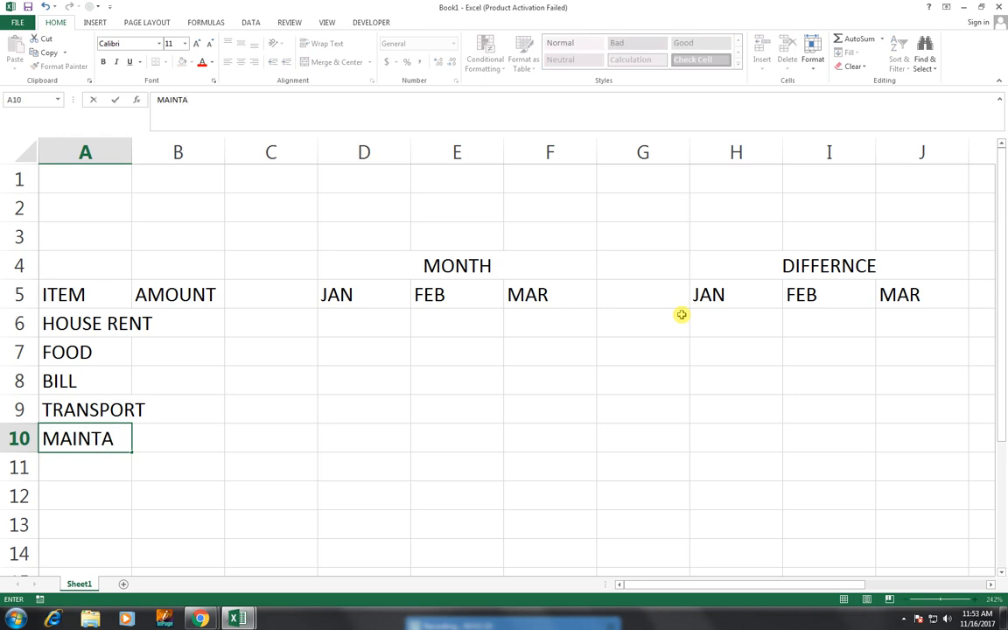
pyautogui.write('IN')
pyautogui.write('NCE')
pyautogui.press('BackSpace')
pyautogui.press('BackSpace')
pyautogui.press('BackSpace')
pyautogui.press('BackSpace')
pyautogui.press('BackSpace')
pyautogui.press('BackSpace')
pyautogui.write('EN')
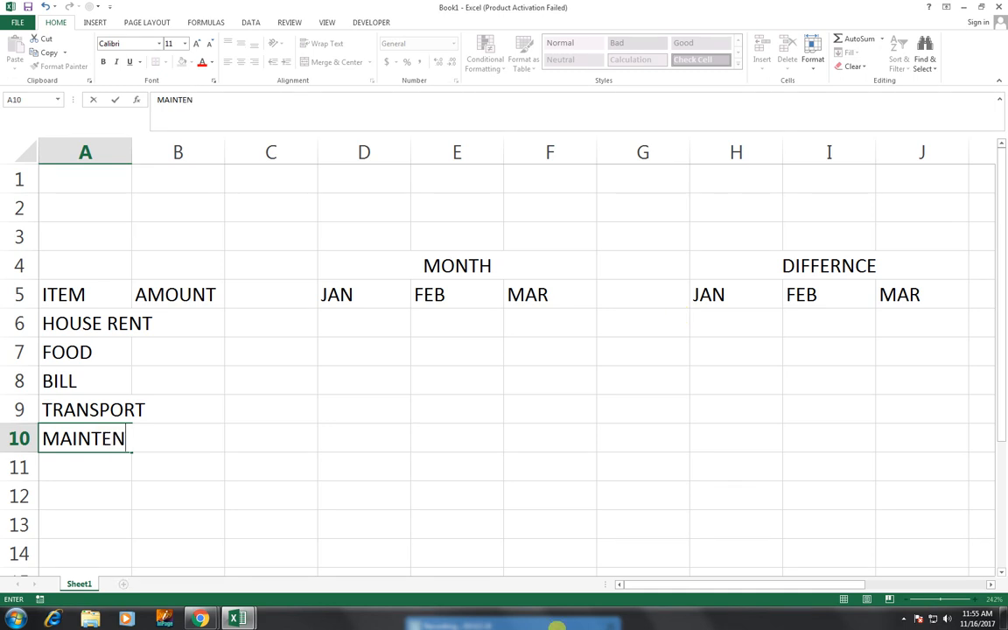
pyautogui.write('ANCE')
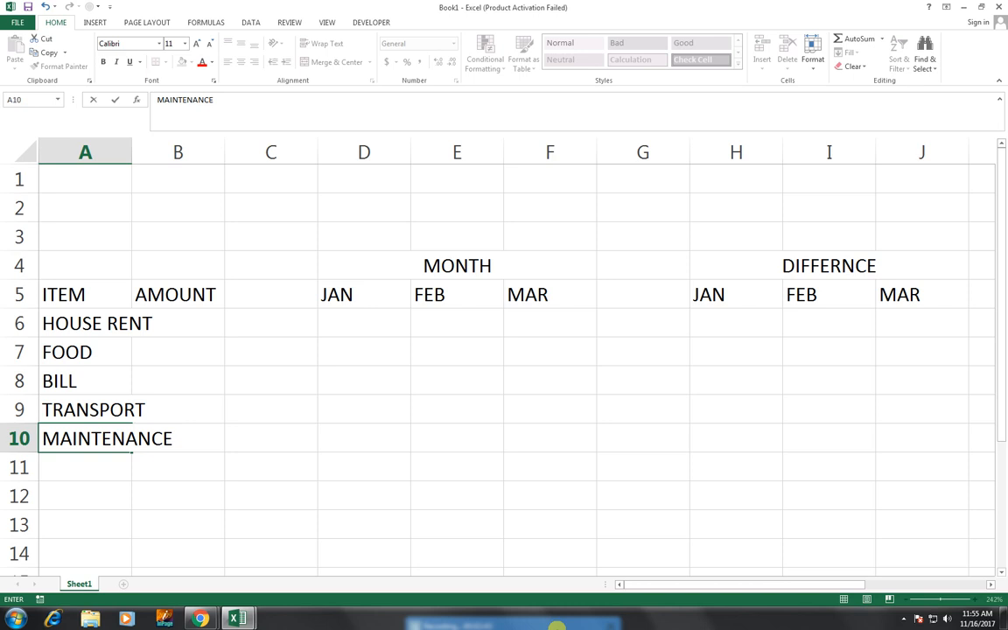
pyautogui.press('Return')
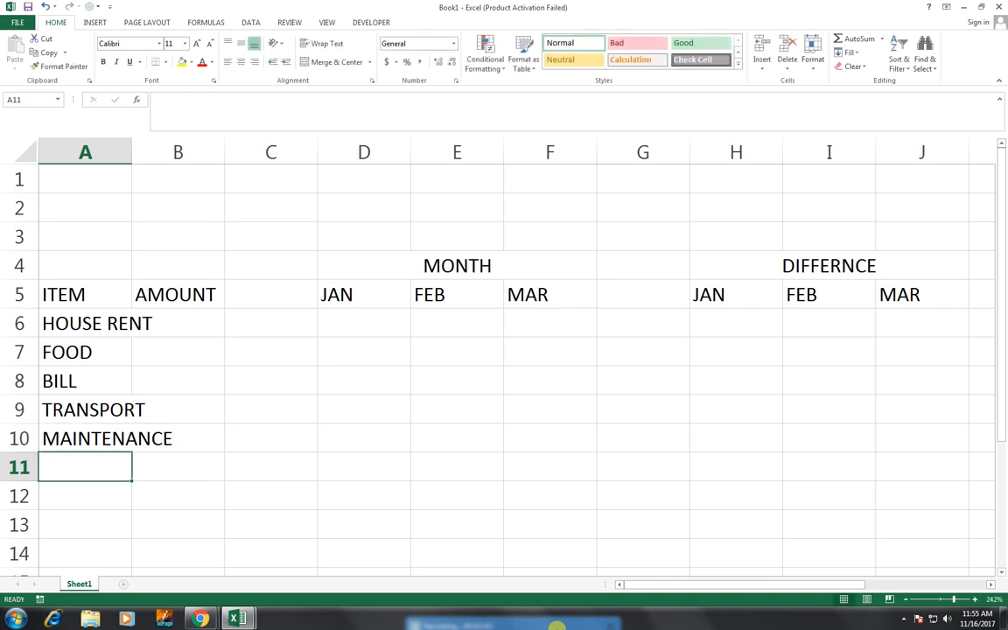
# Enter OTHER'S in A11 below MAINTENANCE
pyautogui.write('N')
pyautogui.press('BackSpace')
pyautogui.write('OT')
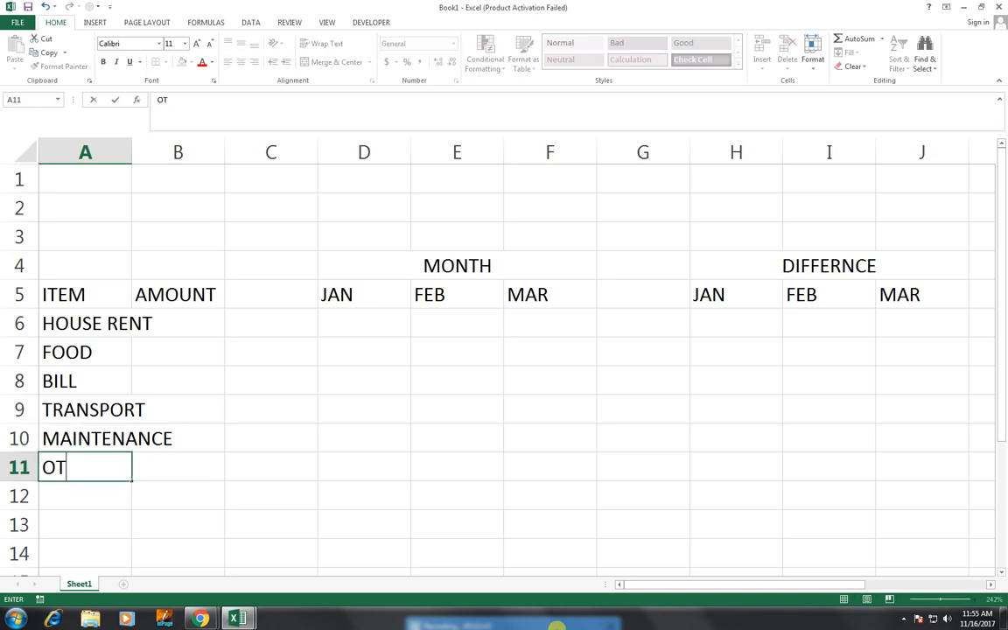
pyautogui.write("HER'S")
pyautogui.press('Return')
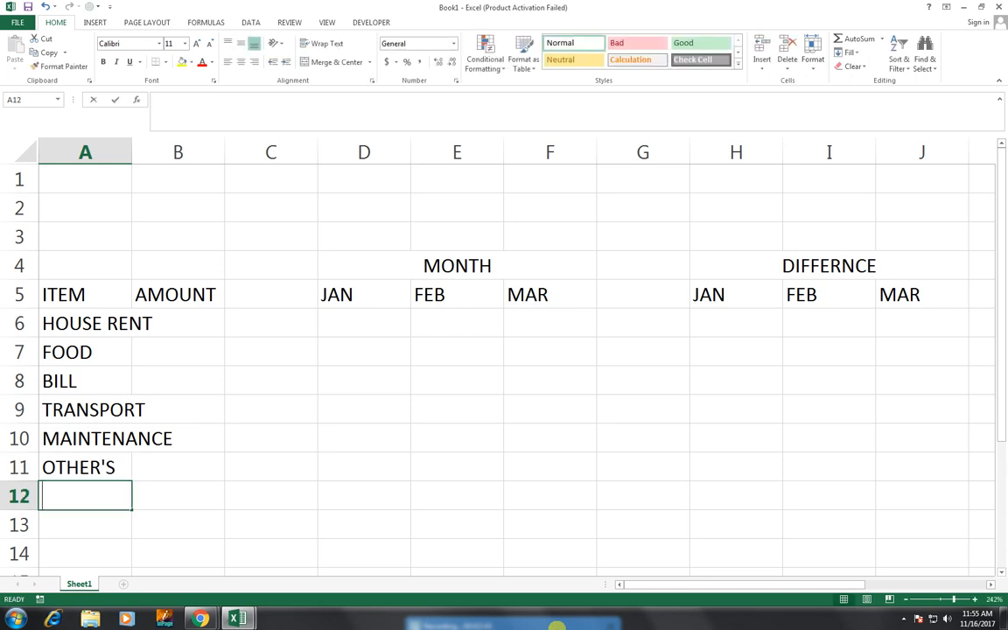
# Enter the items ENTERTAINMENT in A12 and EDUCATION in A13
pyautogui.write('ENTER')
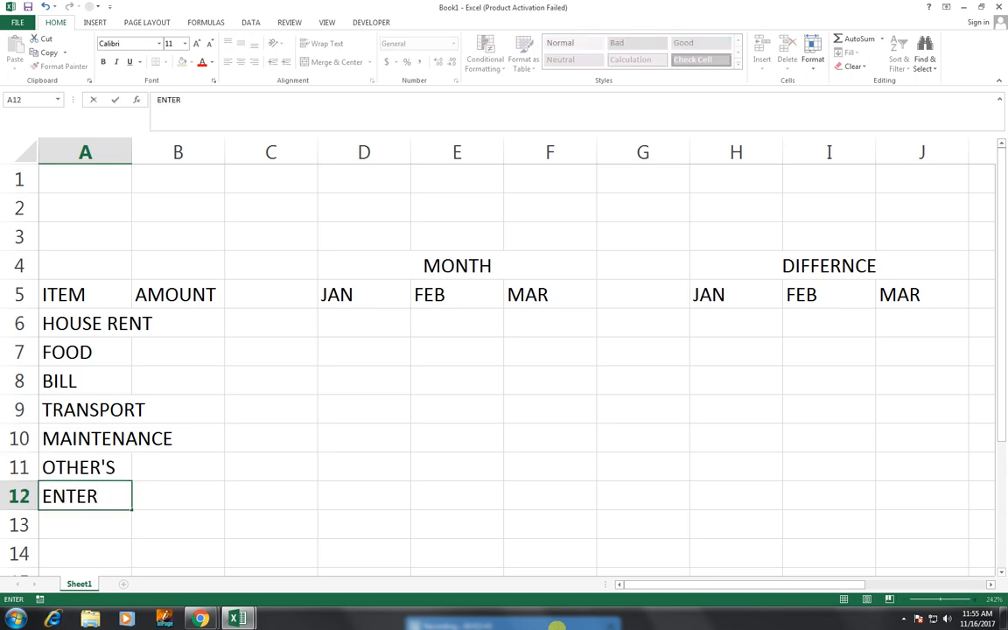
pyautogui.write('TAINMENT')
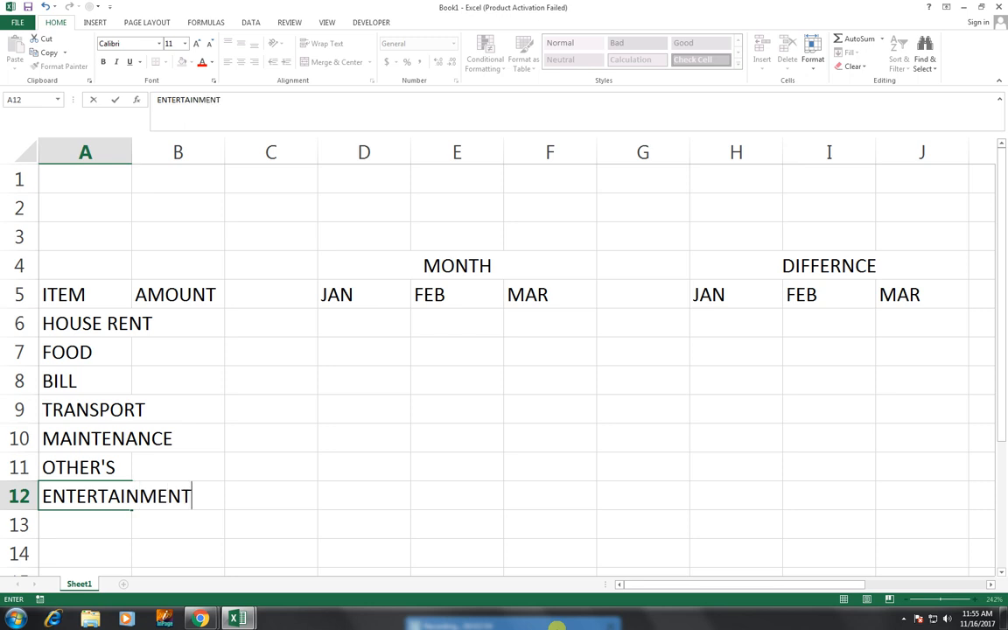
pyautogui.press('Return')
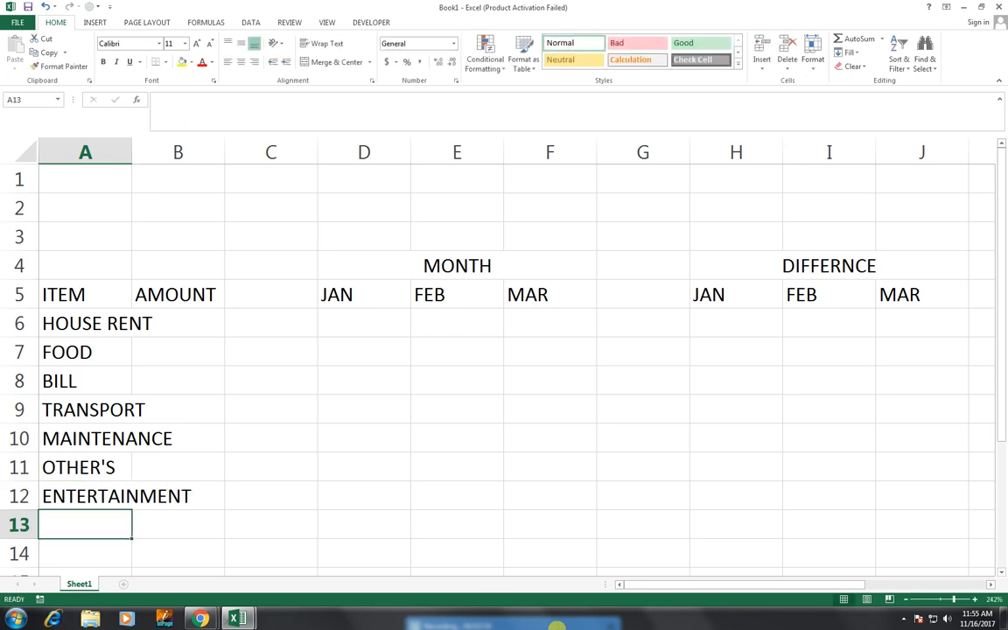
pyautogui.write('EDUCATION')
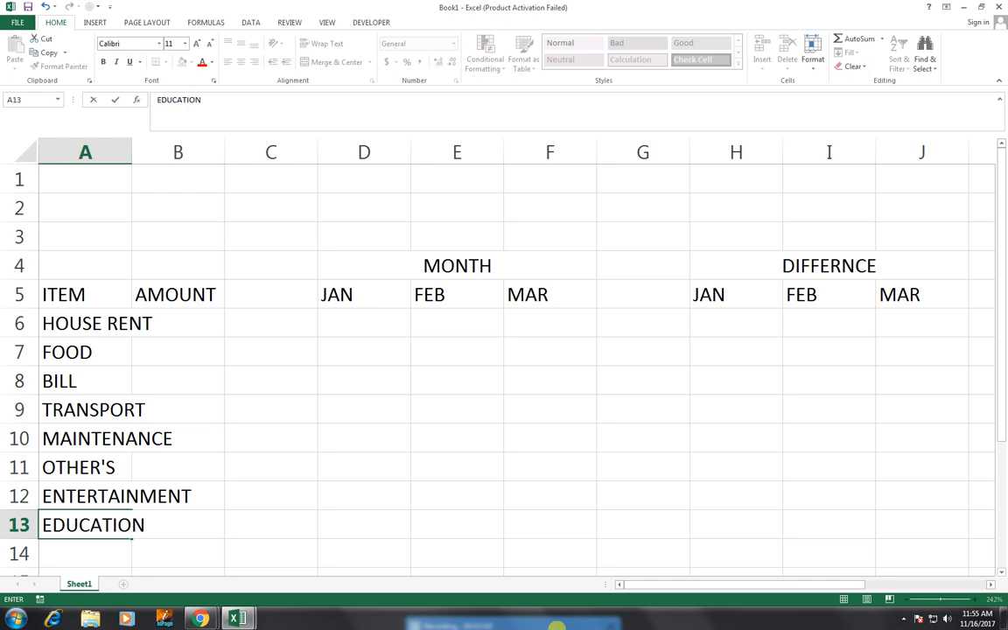
pyautogui.press('Return')
pyautogui.press('Up')
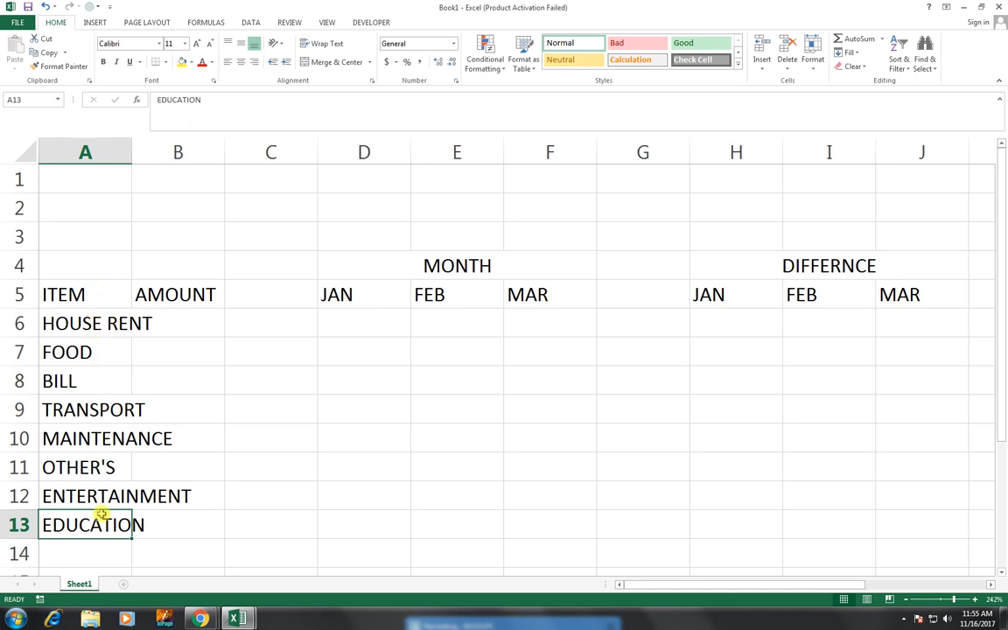
# Auto-fit column A to its item names and narrow the empty spacer columns G and C to about half their width
pyautogui.doubleClick(132, 154)
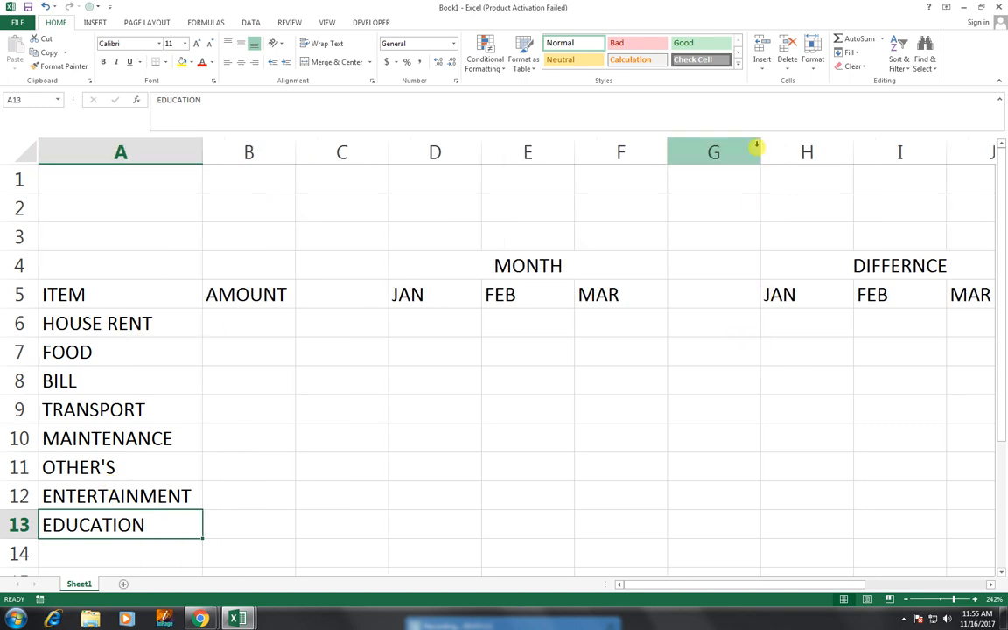
pyautogui.moveTo(760, 151); pyautogui.dragTo(713, 150)
pyautogui.moveTo(387, 153); pyautogui.dragTo(341, 154)
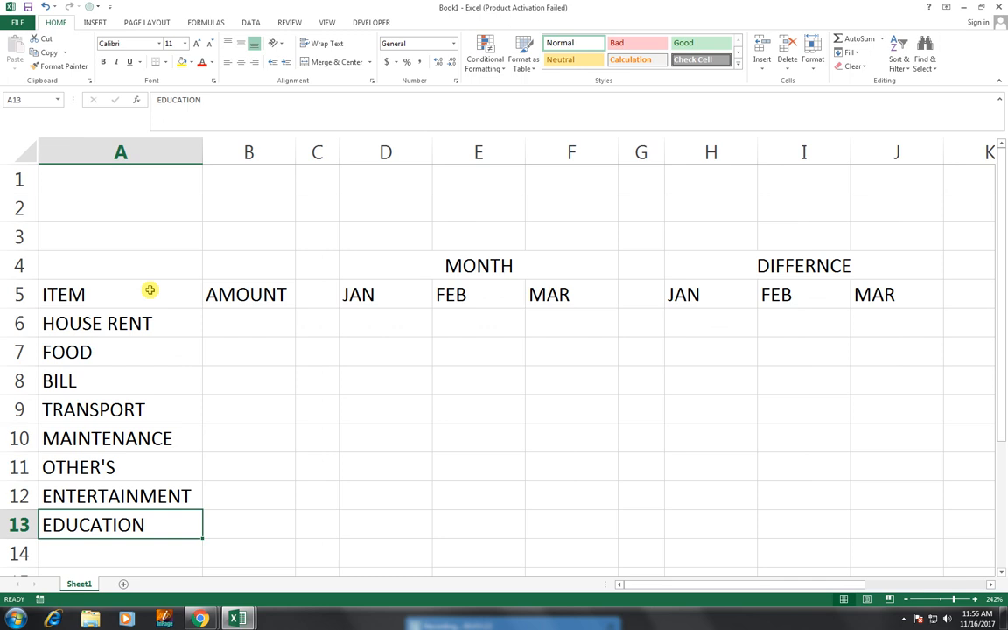
# Apply a thick box border around each of the three blocks A5:B13, D5:F13 and H5:J13
pyautogui.moveTo(150, 291); pyautogui.dragTo(235, 518)
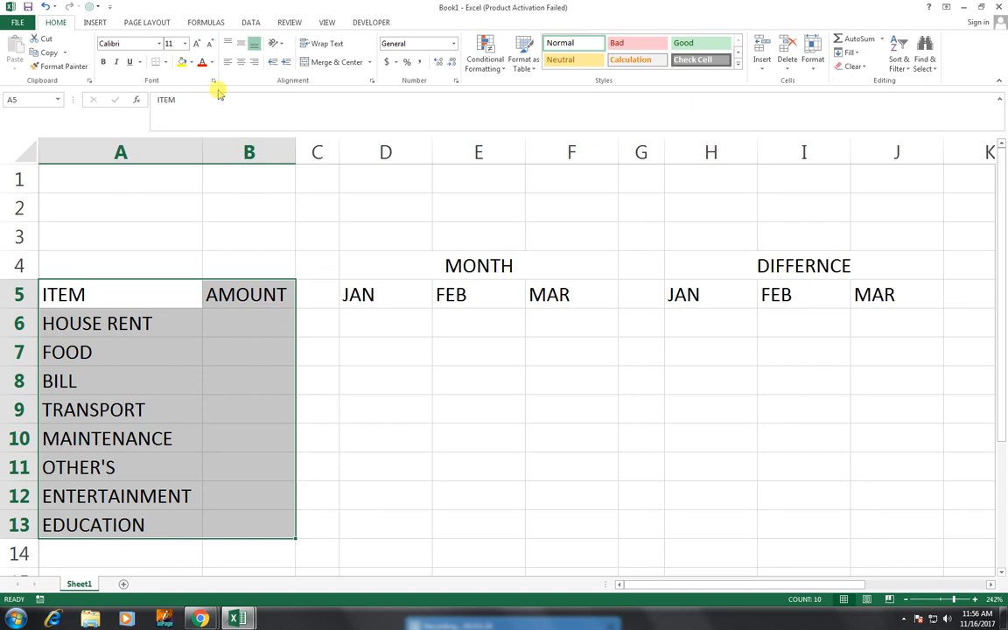
pyautogui.click(164, 63)
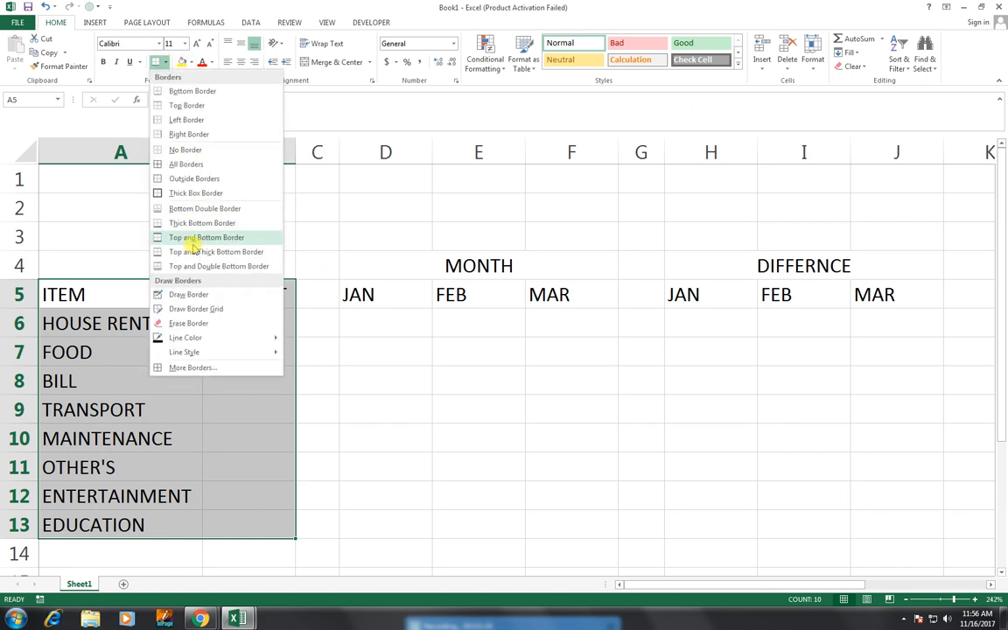
pyautogui.click(180, 191)
pyautogui.moveTo(372, 293); pyautogui.dragTo(580, 516)
pyautogui.click(155, 63)
pyautogui.moveTo(708, 301); pyautogui.dragTo(901, 534)
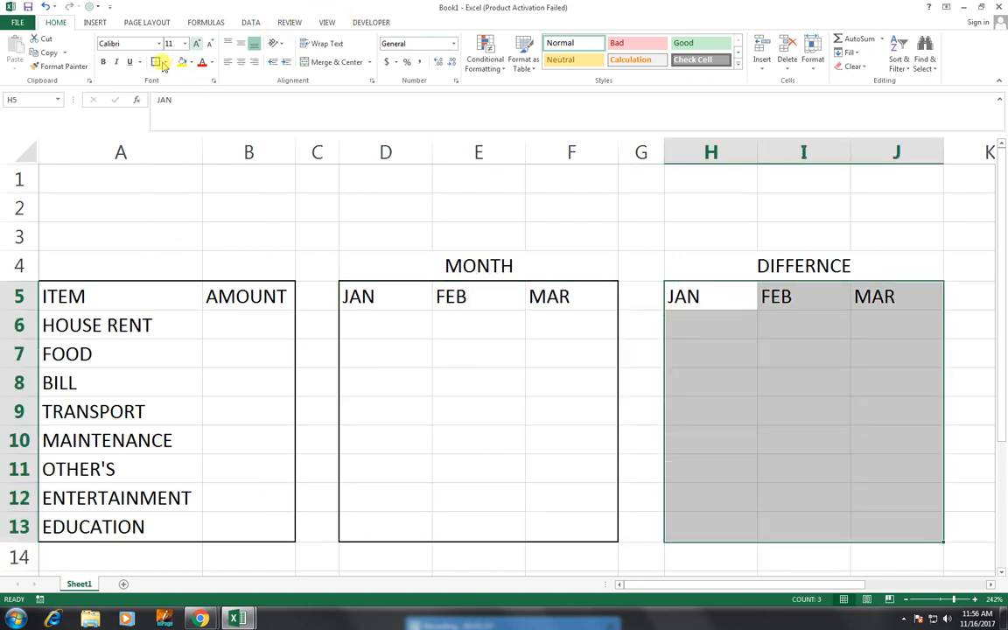
# Enter the amounts 10000, 5000, 5000 and 2000 in B6 to B9 for HOUSE RENT, FOOD, BILL and TRANSPORT
pyautogui.click(237, 319)
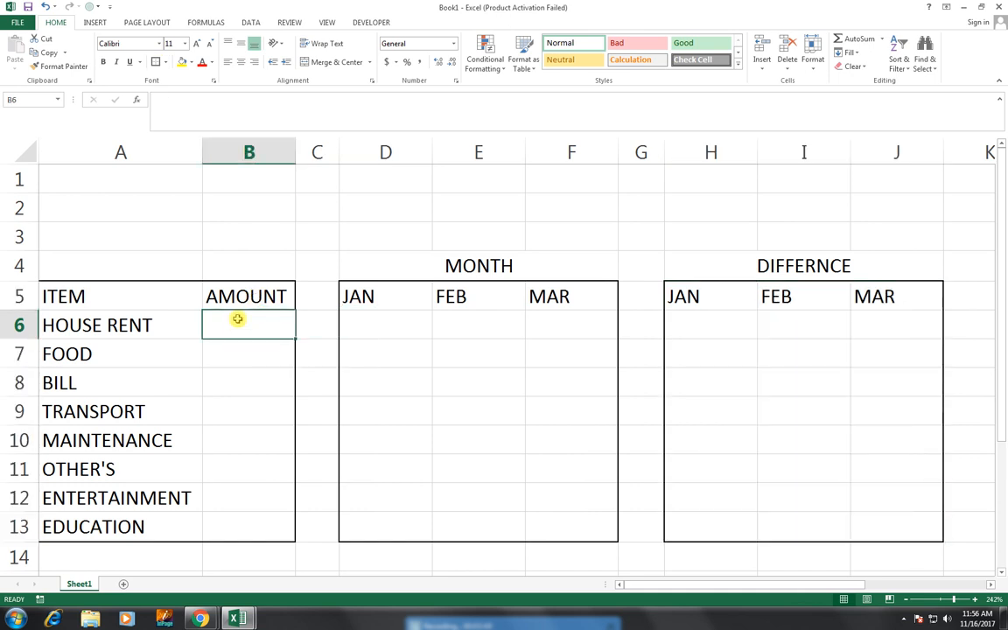
pyautogui.write('1000')
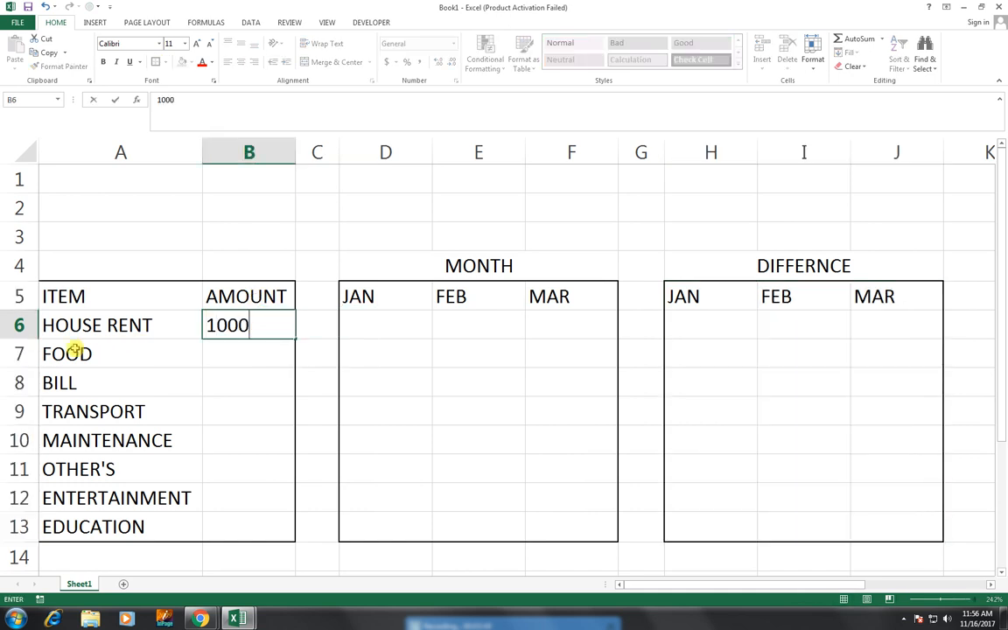
pyautogui.write('0')
pyautogui.press('Return')
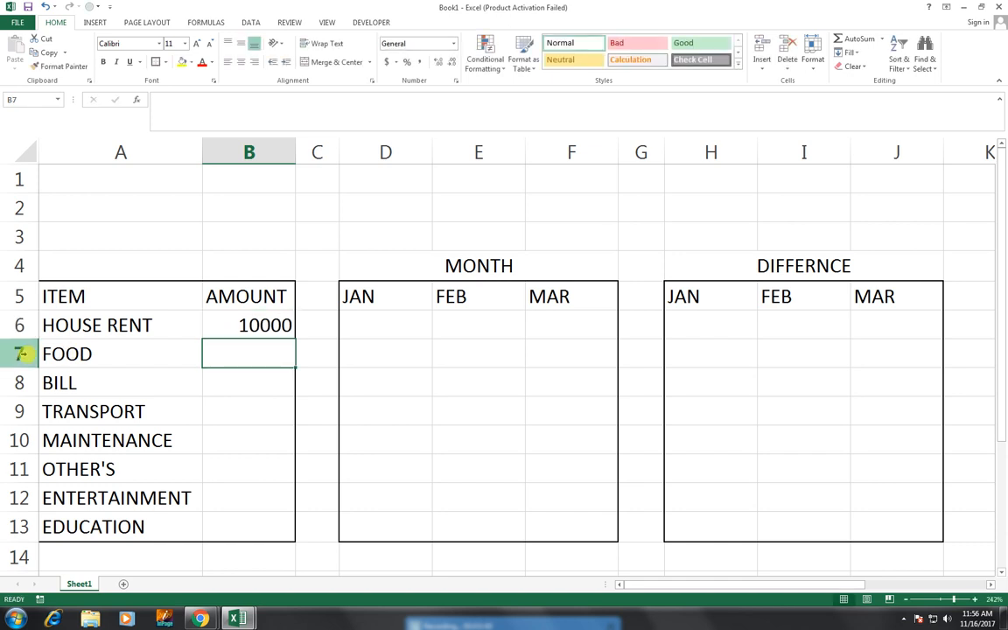
pyautogui.write('5000')
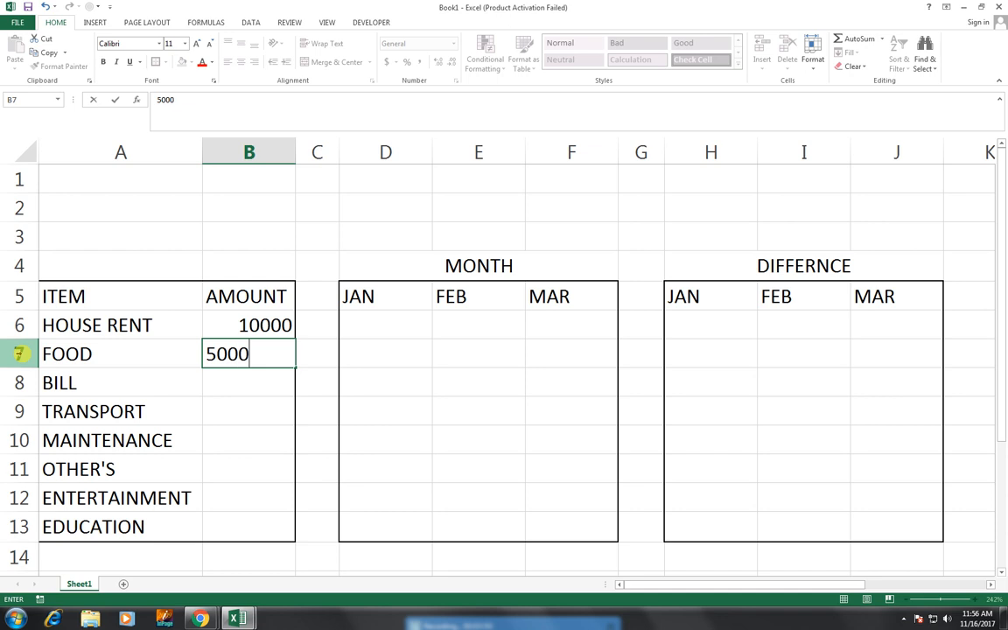
pyautogui.press('Return')
pyautogui.write('5000')
pyautogui.press('Return')
pyautogui.write('2000')
pyautogui.press('Return')
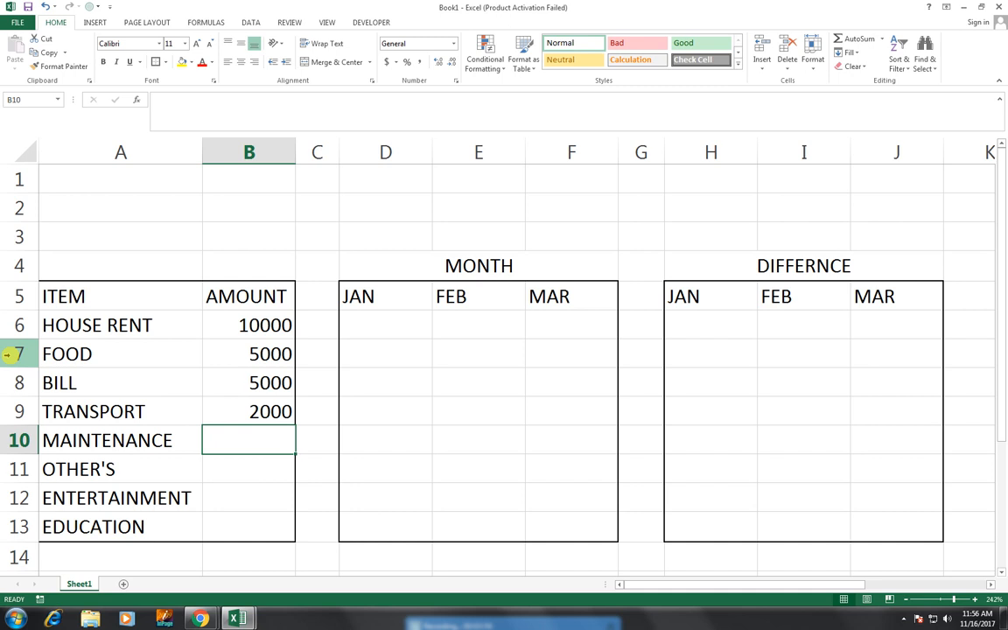
# Enter the amounts 3000, 1000, 500 and 5000 in B10 to B13 for MAINTENANCE, OTHER'S, ENTERTAINMENT and EDUCATION
pyautogui.write('3000')
pyautogui.press('Return')
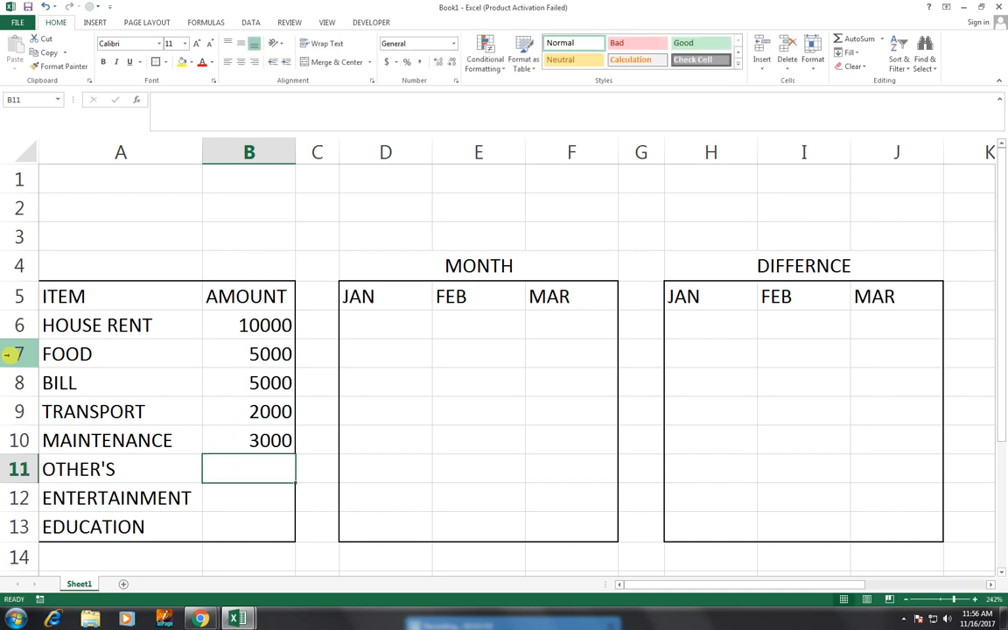
pyautogui.write('1000')
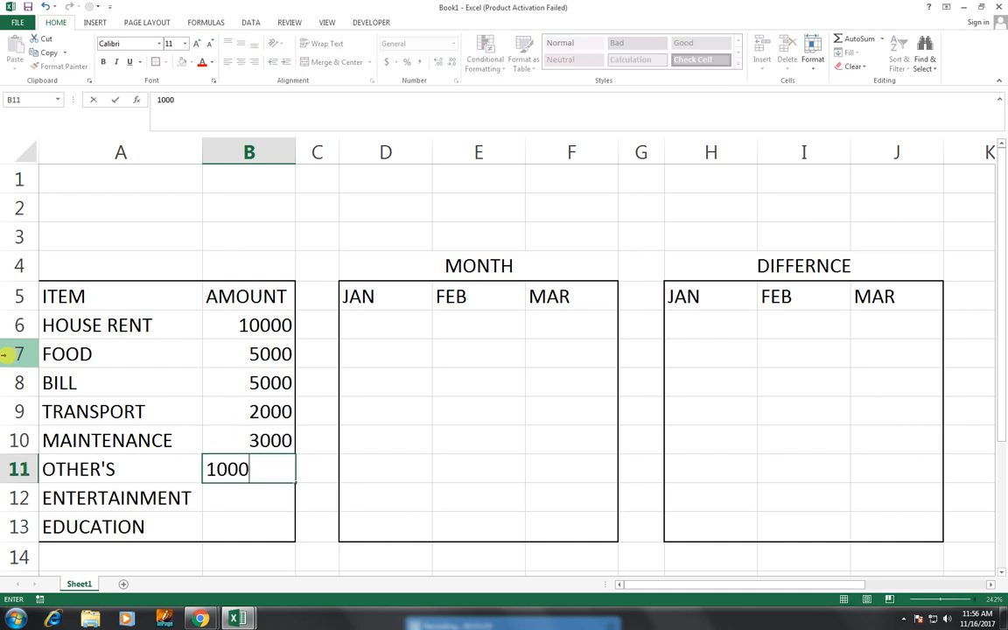
pyautogui.press('Return')
pyautogui.write('500')
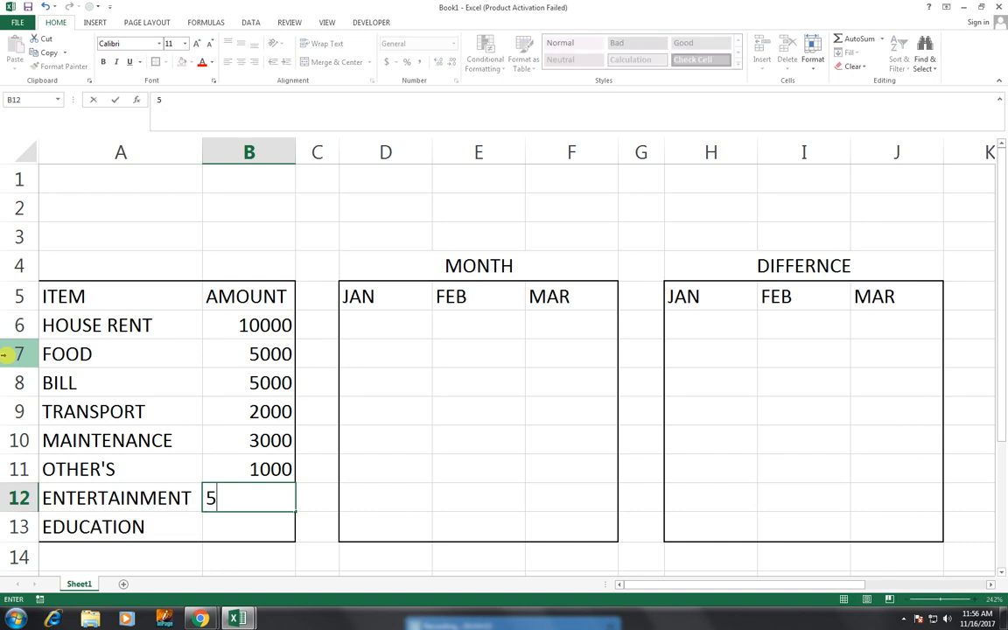
pyautogui.press('Return')
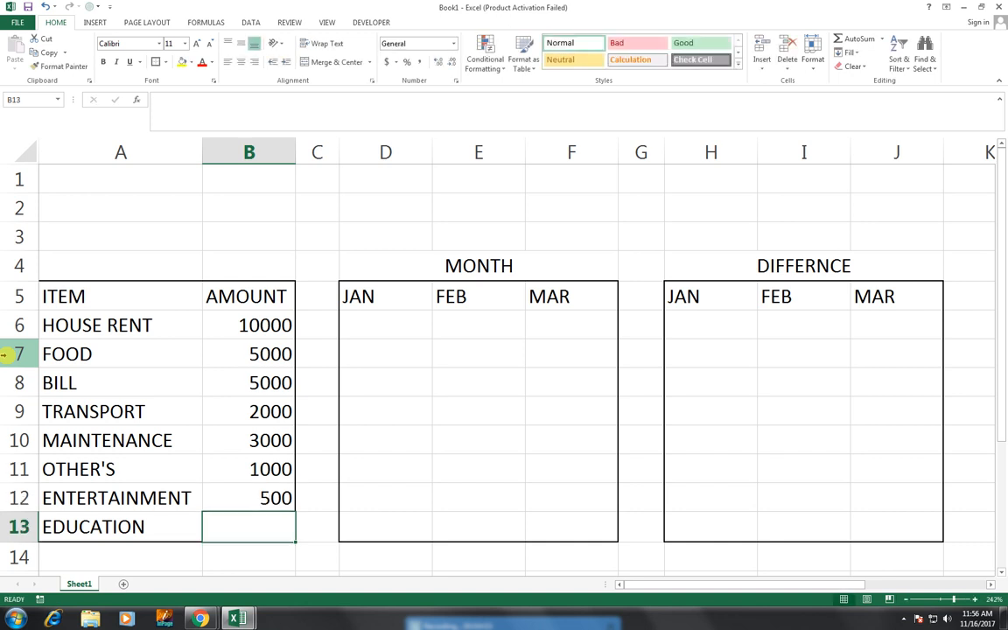
pyautogui.write('5000')
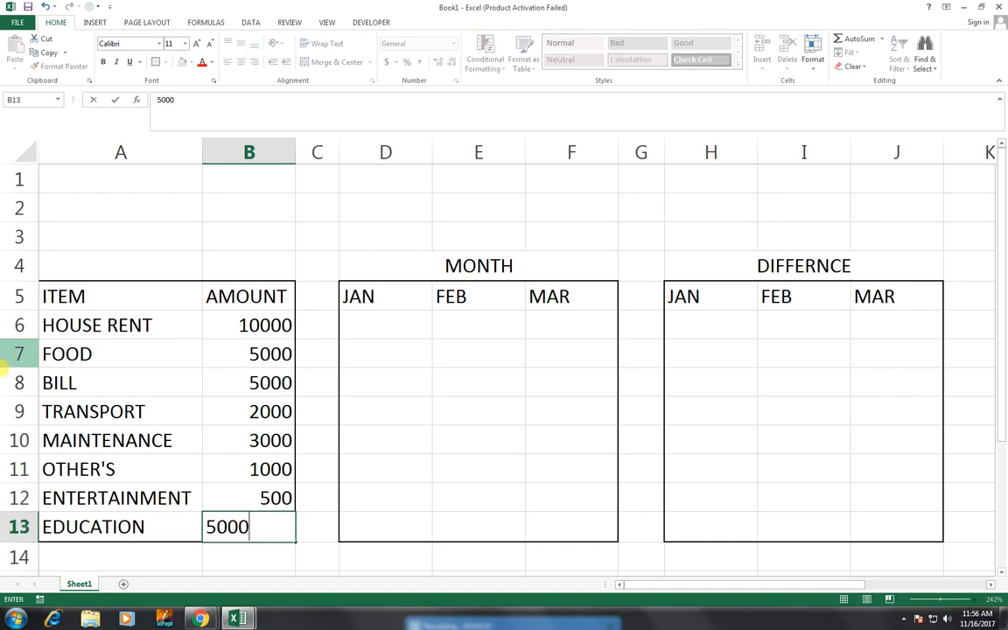
pyautogui.press('Tab')
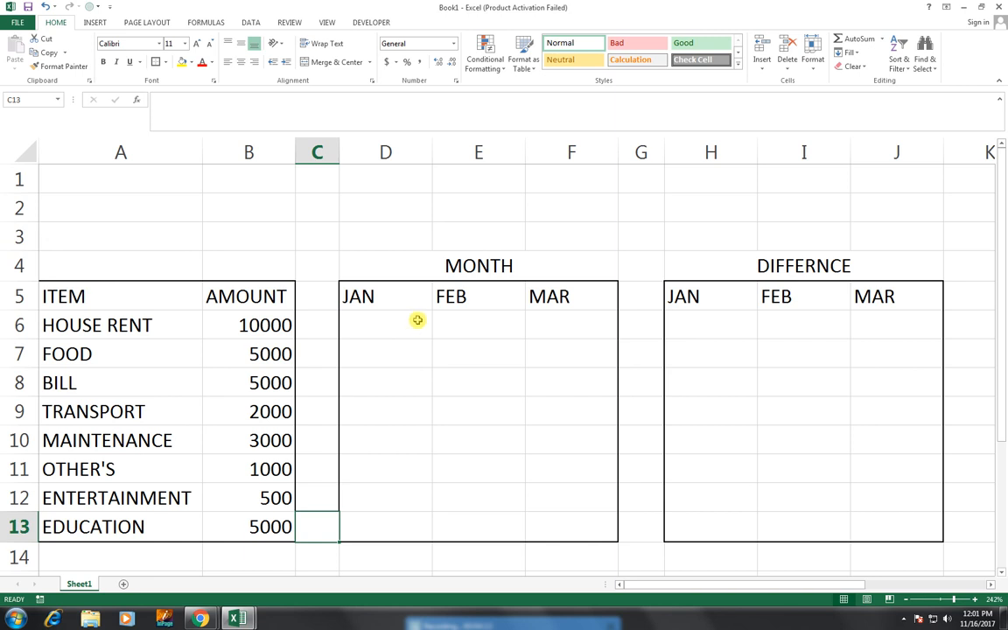
pyautogui.moveTo(245, 322); pyautogui.dragTo(229, 526)
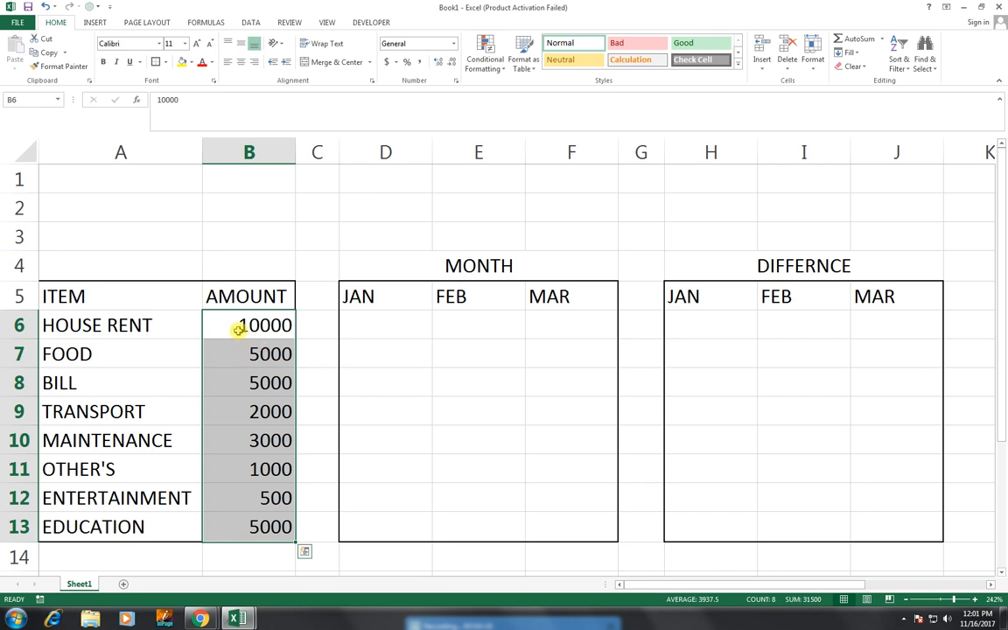
# Enter the January expenses 10000, 5500, 4500 and 1900 in D6 to D9
pyautogui.click(375, 325)
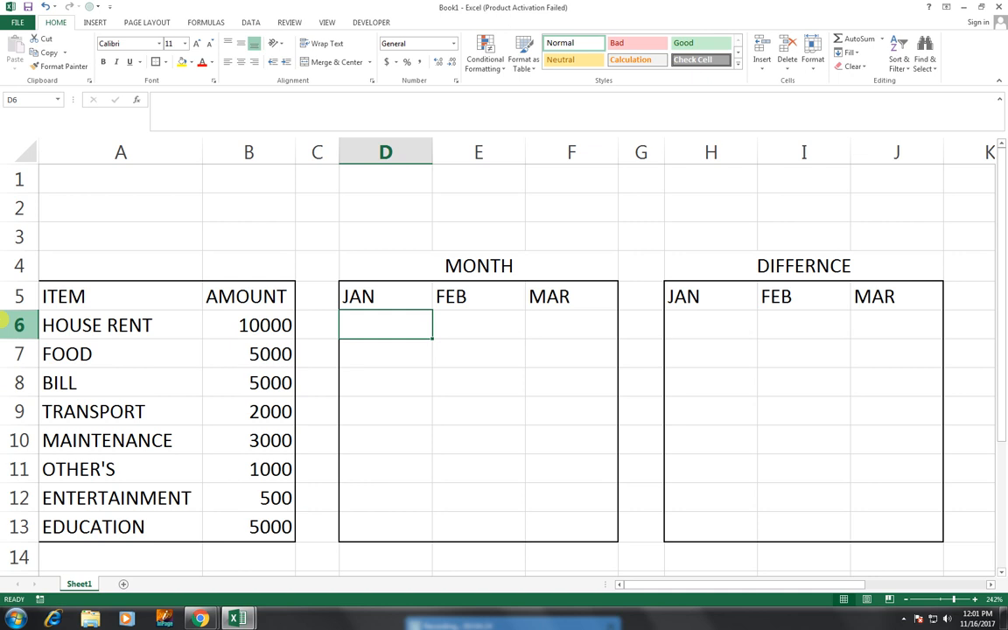
pyautogui.write('10000')
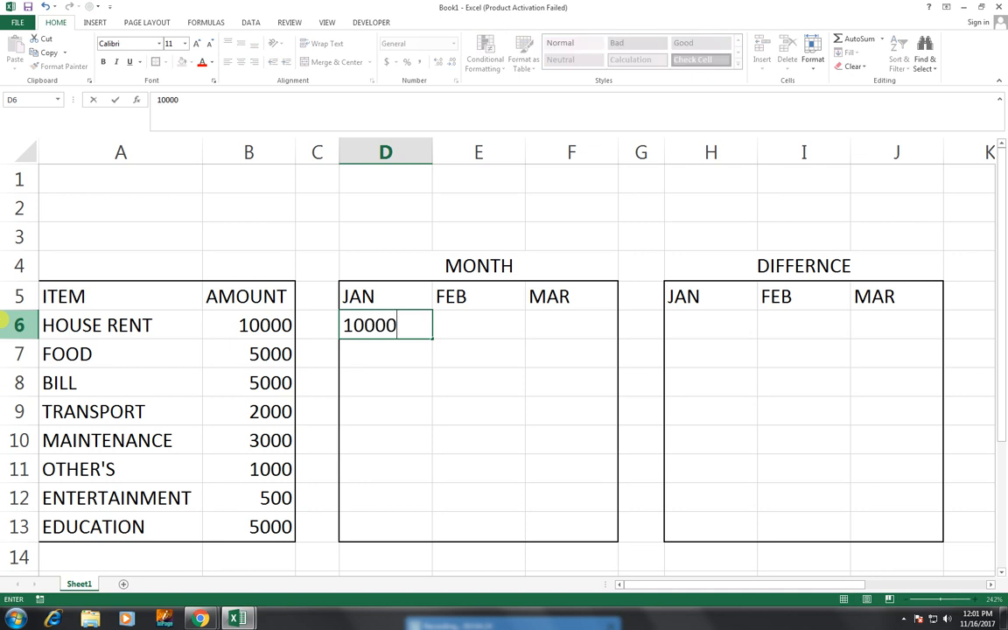
pyautogui.press('Return')
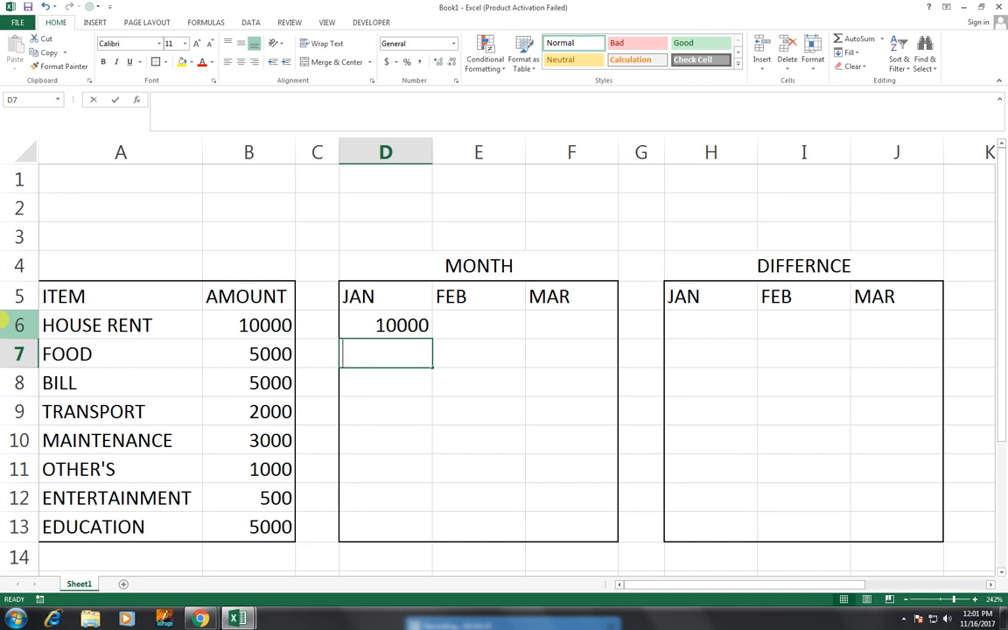
pyautogui.write('5500')
pyautogui.press('Return')
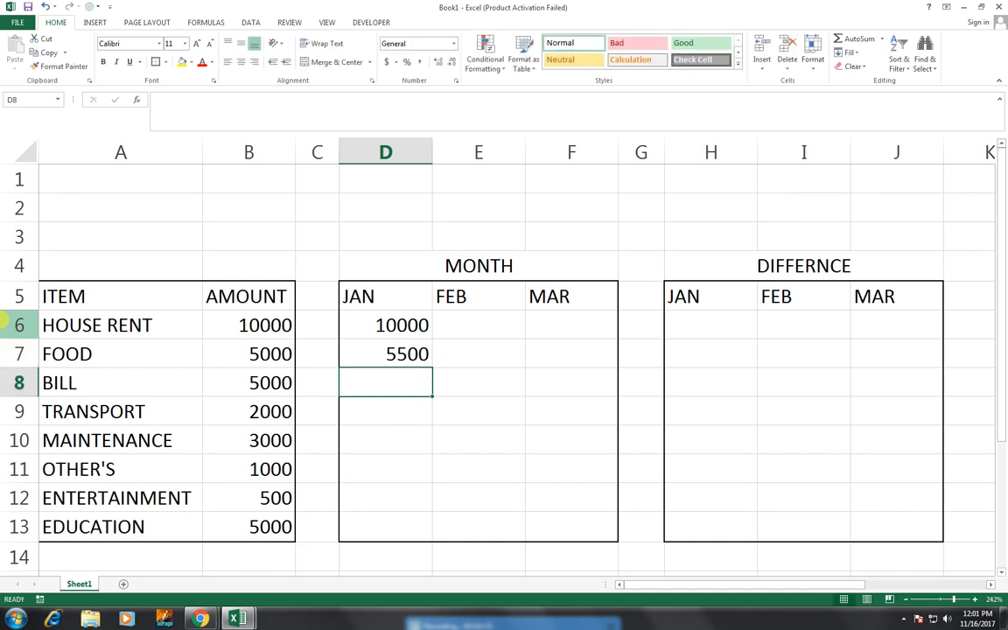
pyautogui.write('4500')
pyautogui.press('Return')
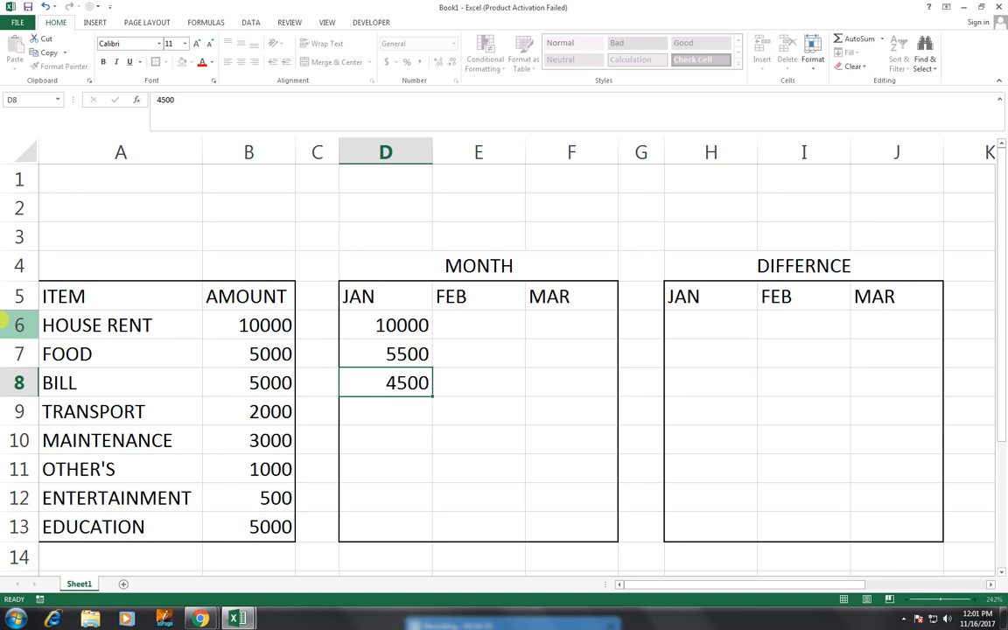
pyautogui.write('1900')
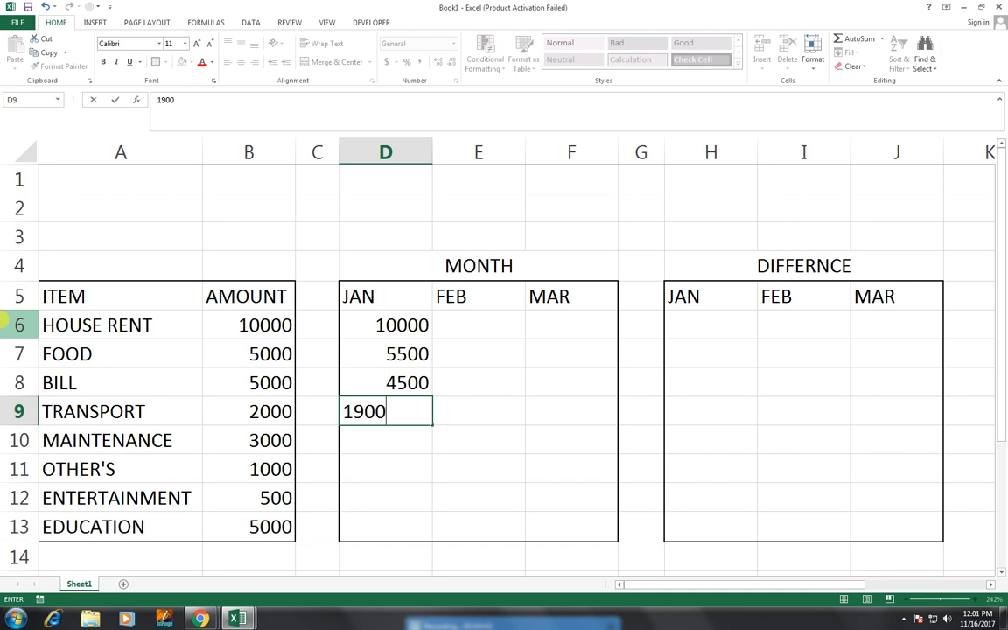
pyautogui.press('Return')
# Enter the January expenses 2500 for MAINTENANCE in D10 and 1000 for OTHER'S in D11
pyautogui.write('25000')
pyautogui.press('BackSpace')
pyautogui.press('Return')
pyautogui.write('100')
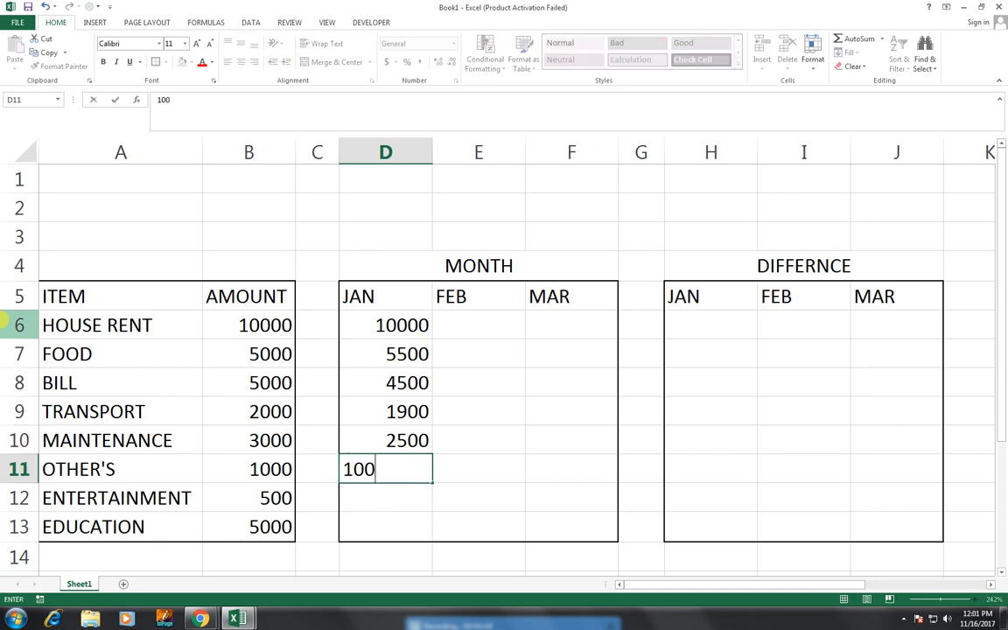
pyautogui.press('Return')
pyautogui.press('Up')
pyautogui.press('F2')
pyautogui.write('0')
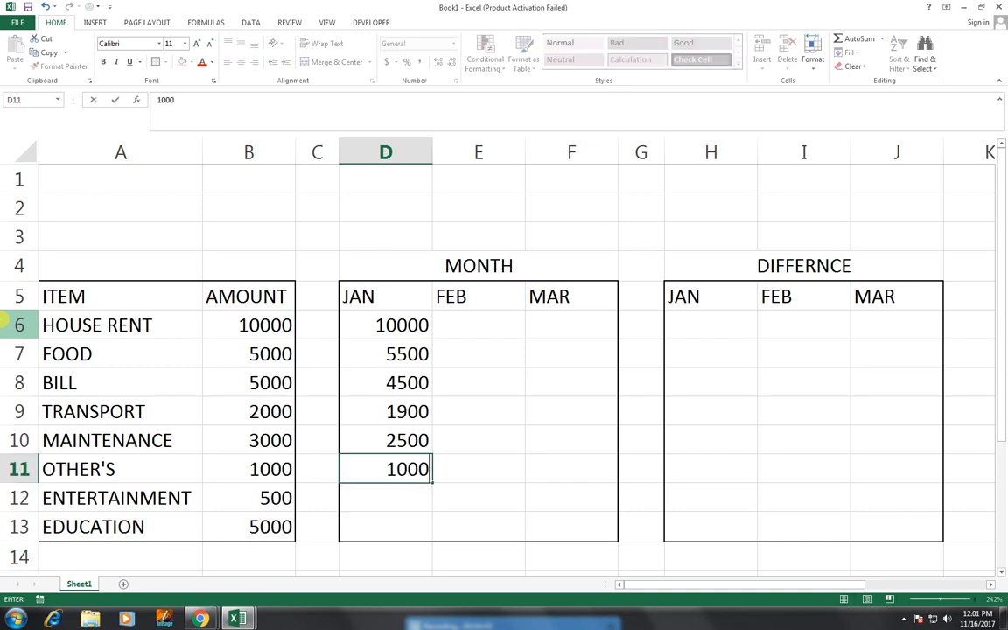
pyautogui.press('Return')
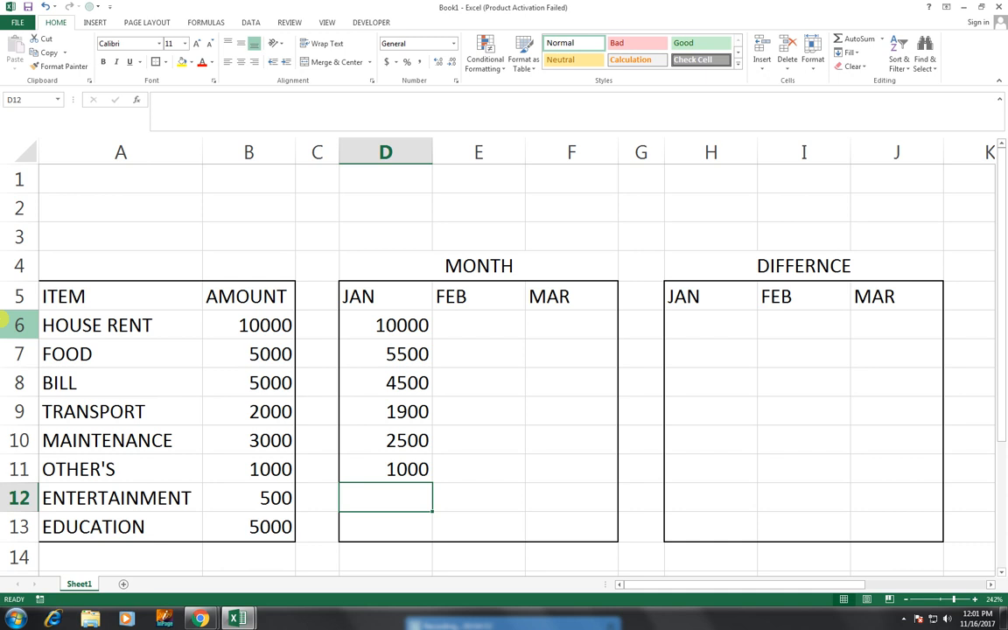
# Enter the January expenses 1000 in D12 and 6000 in D13, and go to the first February cell, E6
pyautogui.write('1000')
pyautogui.press('Return')
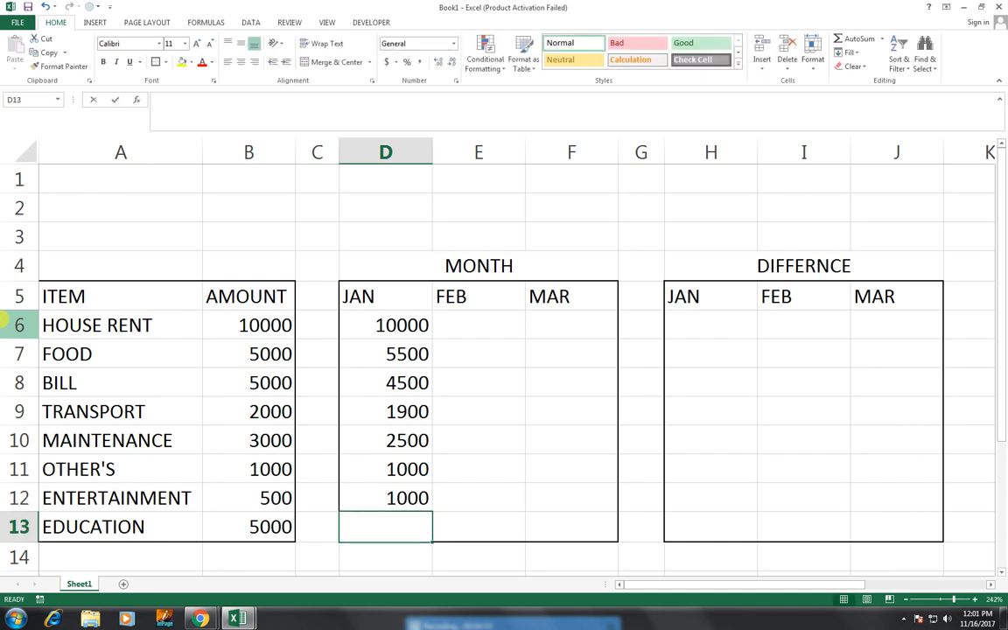
pyautogui.write('6000')
pyautogui.press('Right')
pyautogui.press('Up')
pyautogui.press('Up')
pyautogui.press('Up')
pyautogui.press('Up')
pyautogui.press('Up')
pyautogui.press('Up')
pyautogui.press('Up')
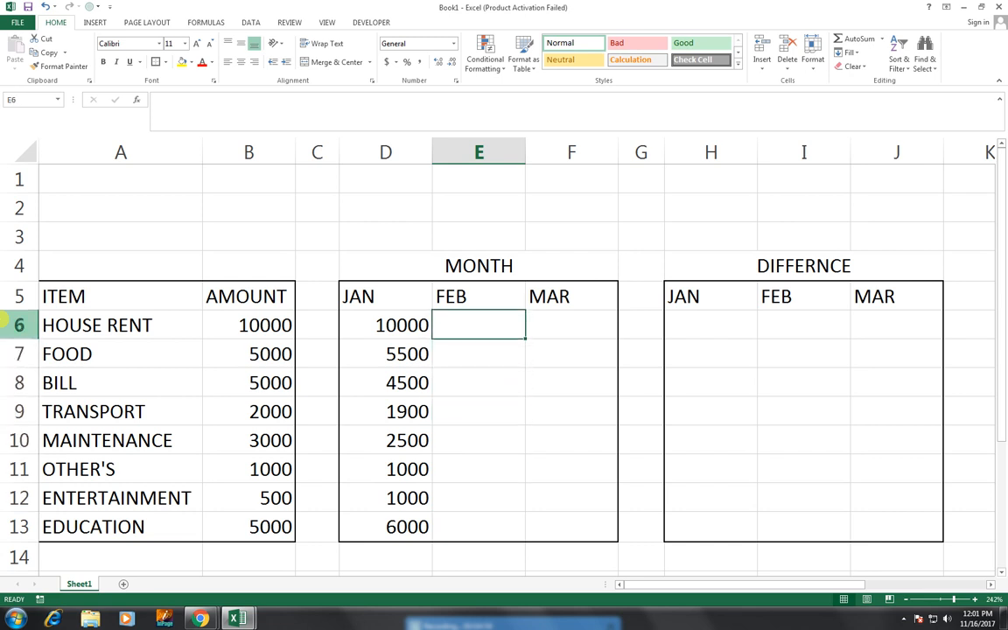
# Enter the February expenses 10000, 6000 and 4800 for HOUSE RENT, FOOD and BILL in E6 to E8
pyautogui.write('10000')
pyautogui.press('Return')
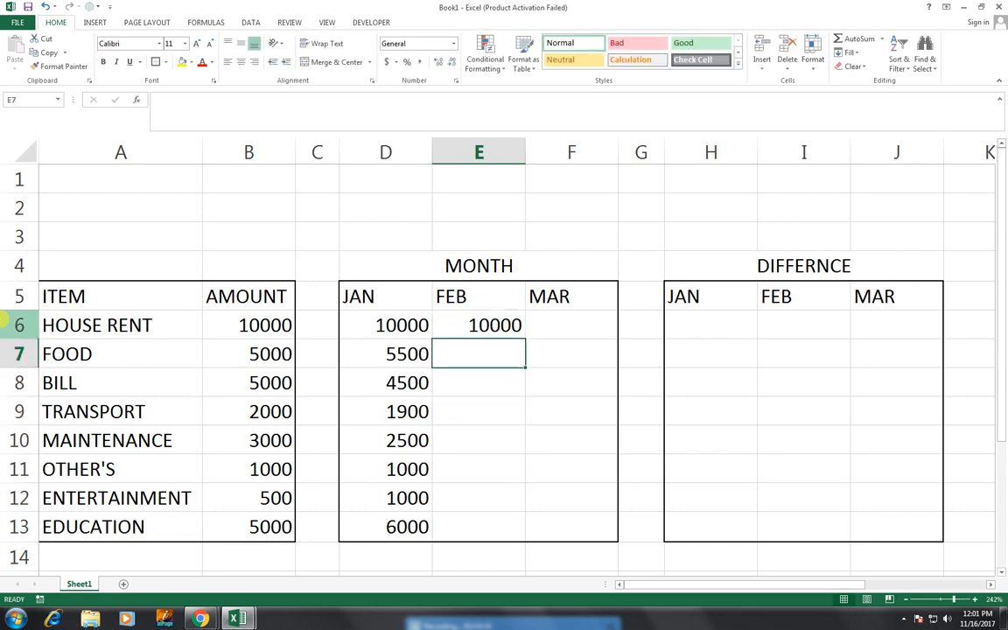
pyautogui.write('6000')
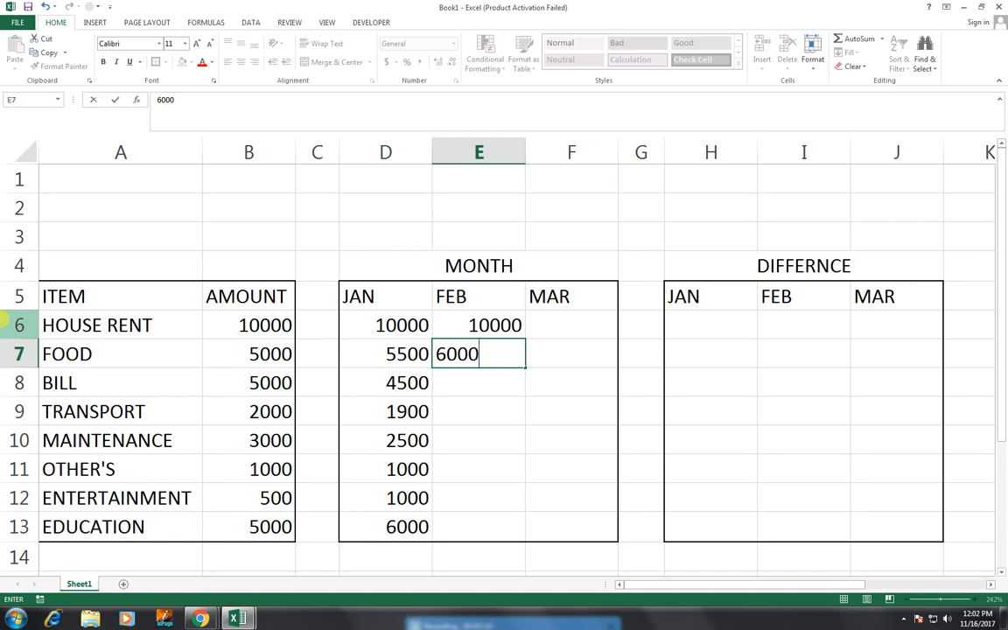
pyautogui.press('Return')
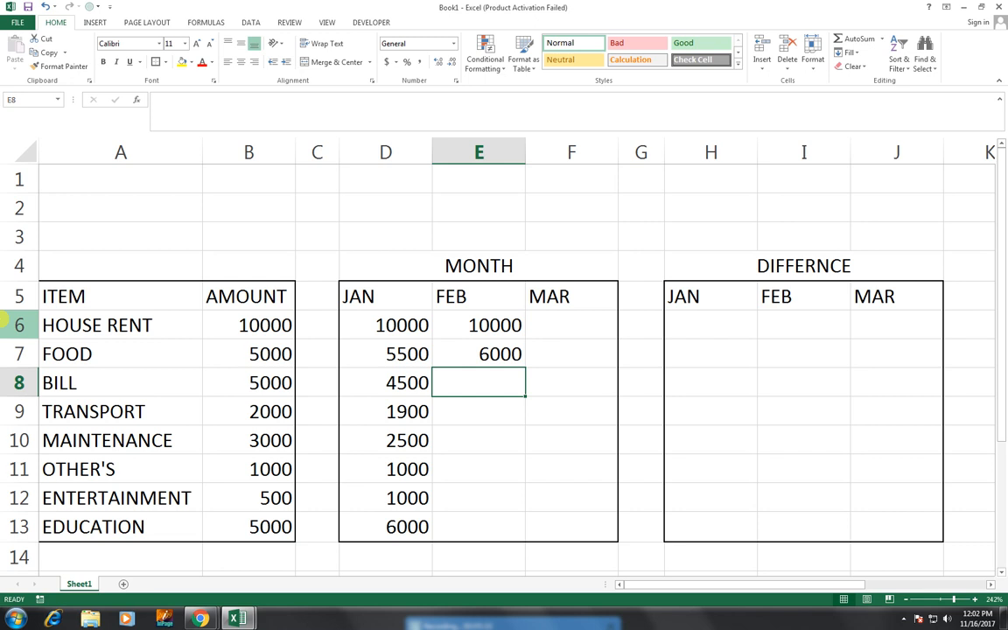
pyautogui.write('48000')
pyautogui.press('Return')
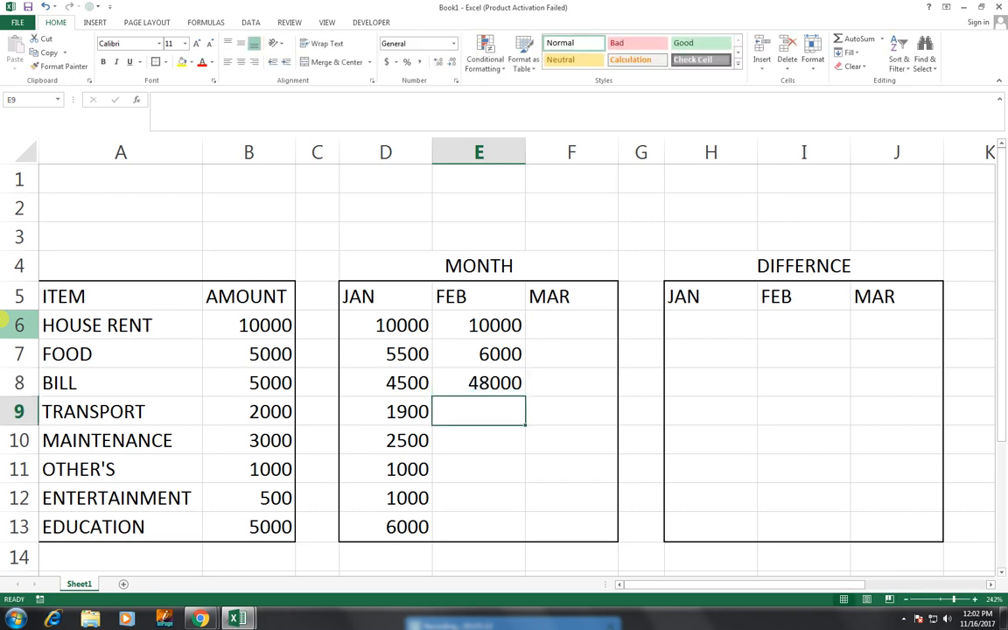
pyautogui.press('Up')
pyautogui.write('4800')
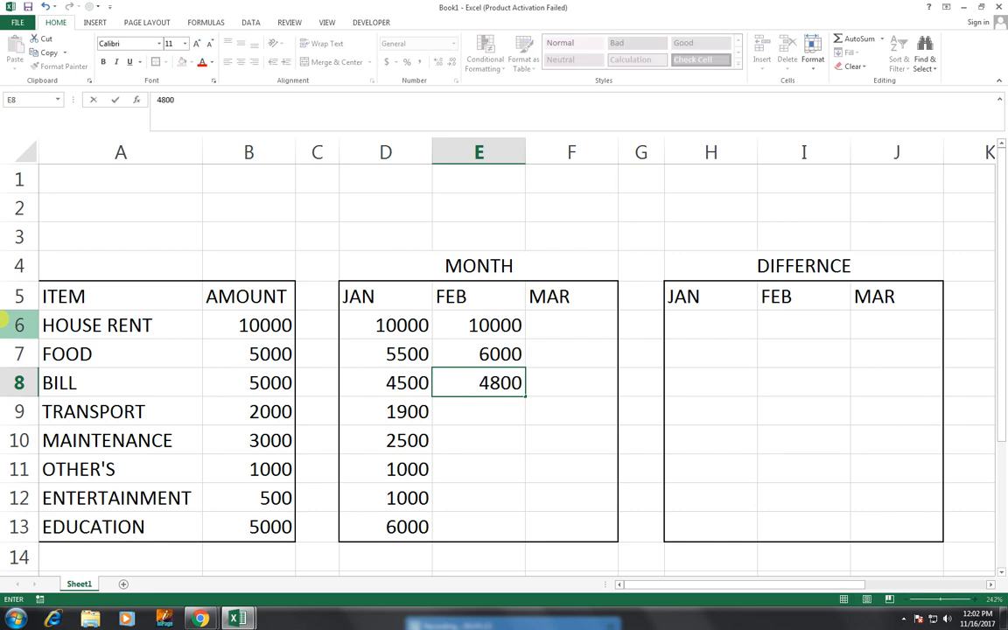
pyautogui.press('Return')
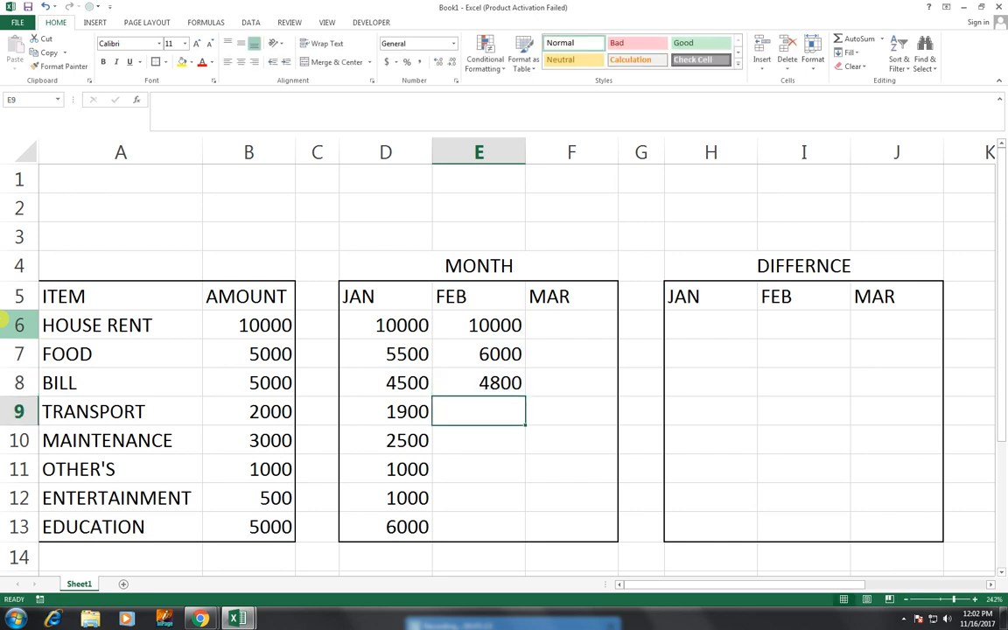
# Enter the February expenses 2000, 2800, 1000, 500 and 5000 for TRANSPORT through EDUCATION in E9 to E13
pyautogui.write('2000')
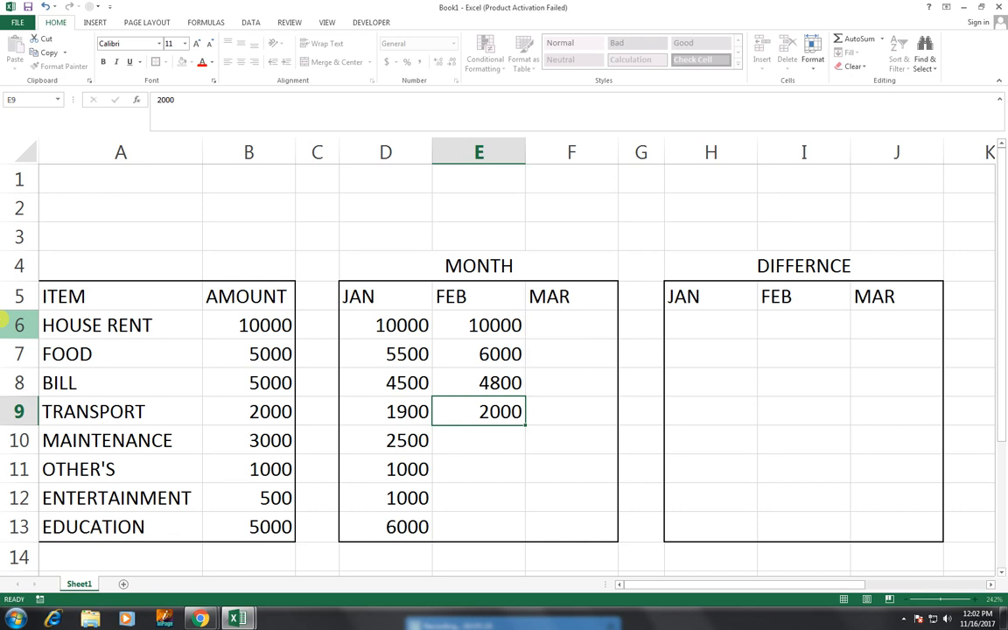
pyautogui.press('Return')
pyautogui.write('2800')
pyautogui.press('Return')
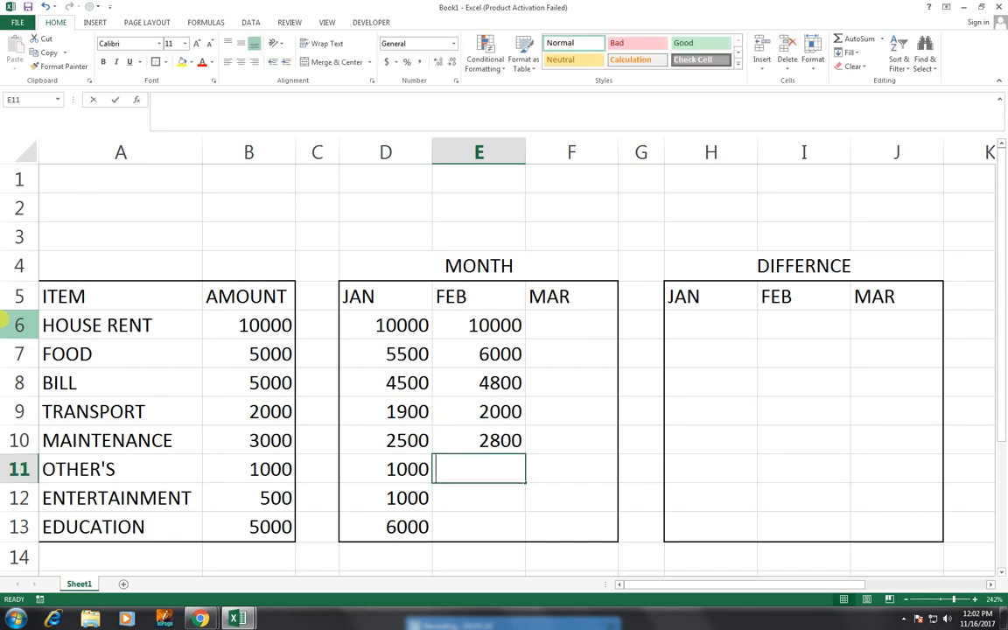
pyautogui.write('1000')
pyautogui.press('Return')
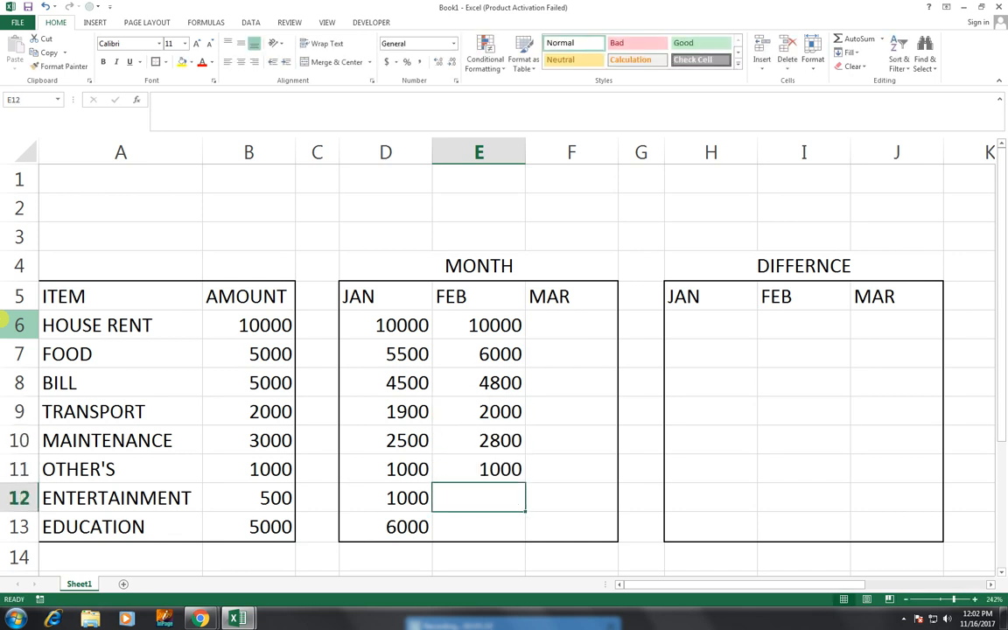
pyautogui.write('500')
pyautogui.press('Return')
pyautogui.write('5000')
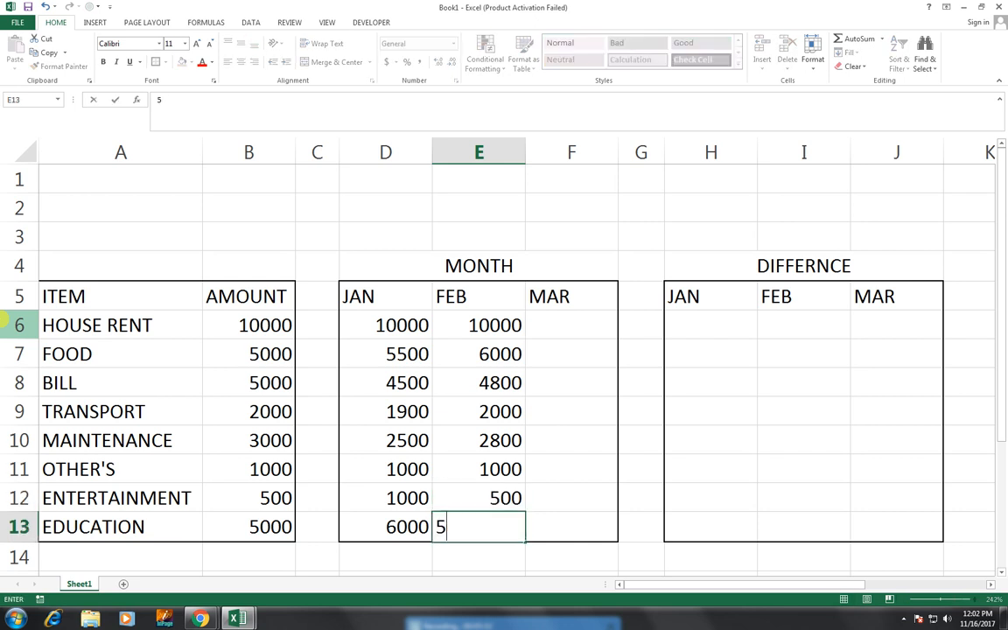
pyautogui.press('Tab')
# Enter the March expense 10000 for HOUSE RENT in F6
pyautogui.press('Up')
pyautogui.press('Up')
pyautogui.press('Up')
pyautogui.press('Up')
pyautogui.press('Up')
pyautogui.press('Up')
pyautogui.press('Up')
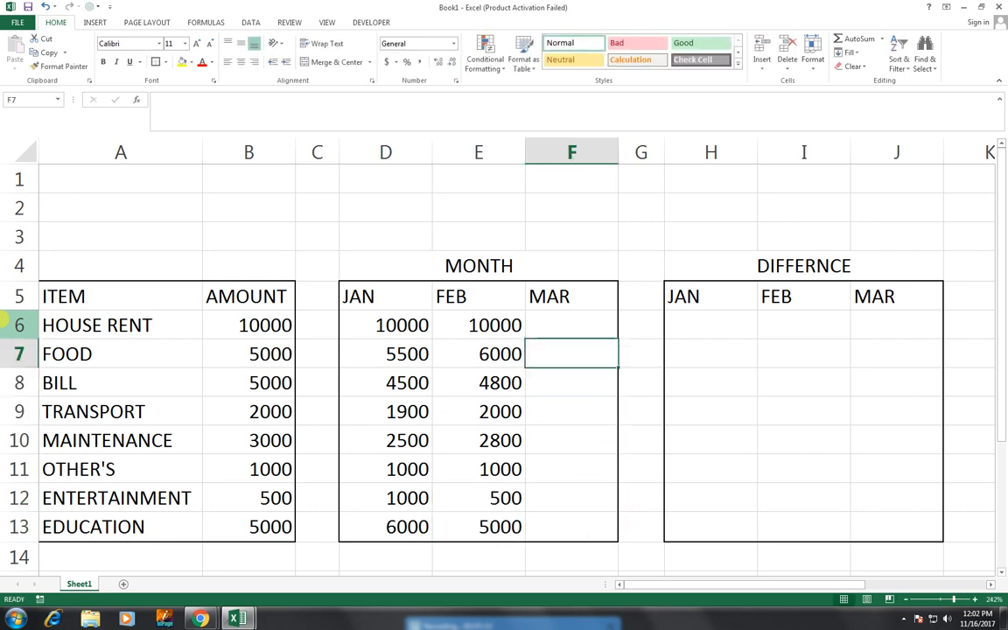
pyautogui.write('1000')
pyautogui.press('Return')
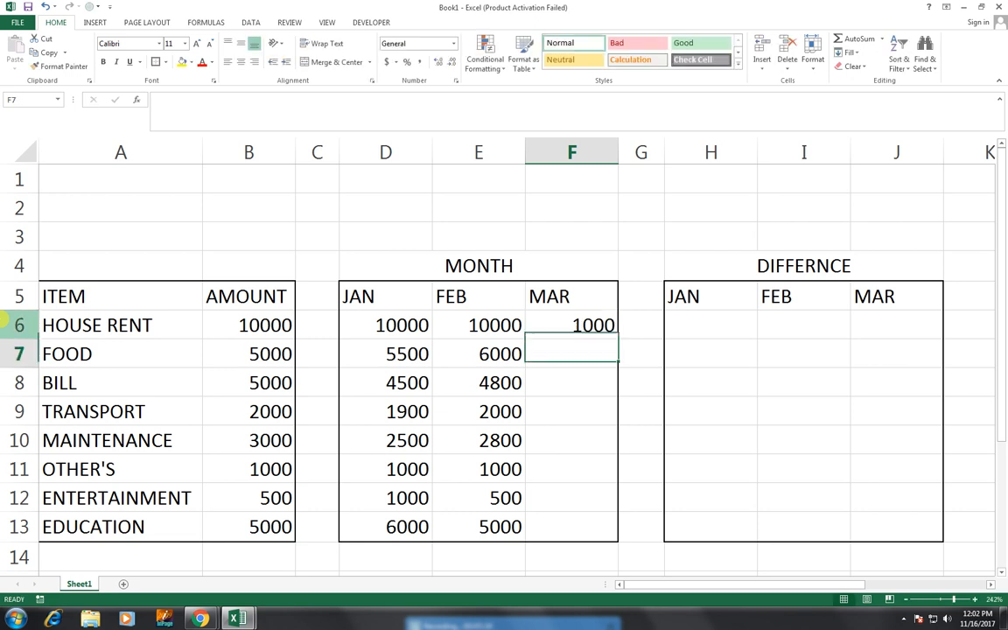
pyautogui.press('Up')
pyautogui.press('F2')
pyautogui.write('0')
pyautogui.press('Return')
# Enter the March expenses 5000, 5000 and 1500 for FOOD, BILL and TRANSPORT in F7 to F9
pyautogui.write('5000')
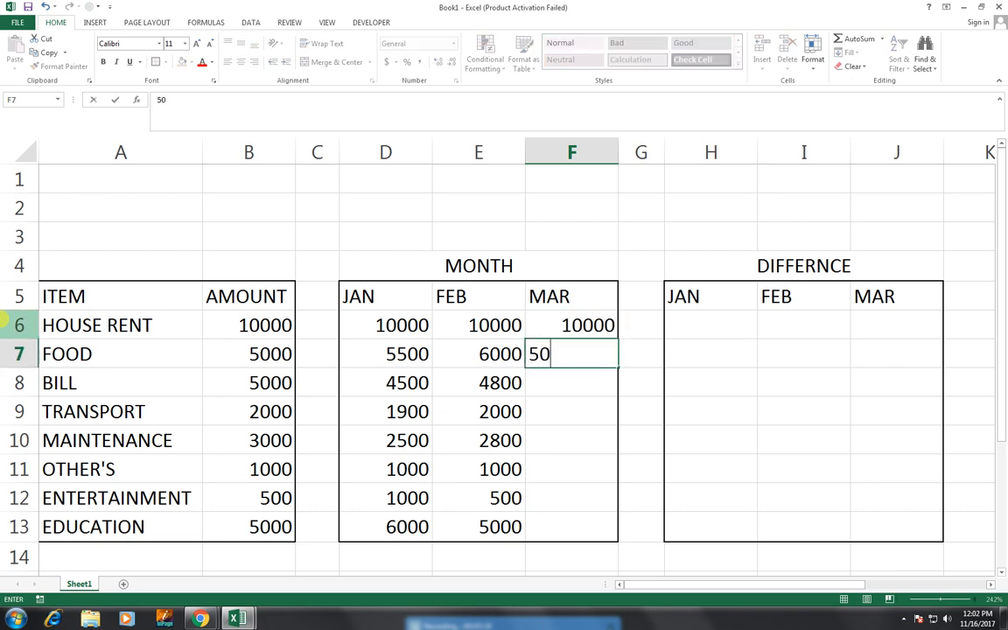
pyautogui.press('Return')
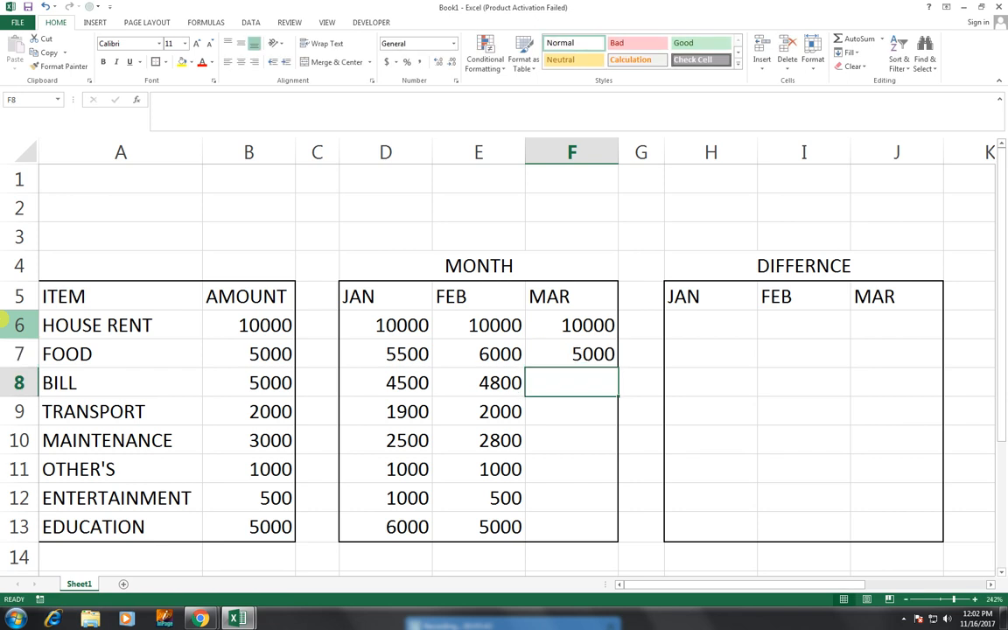
pyautogui.write('5000')
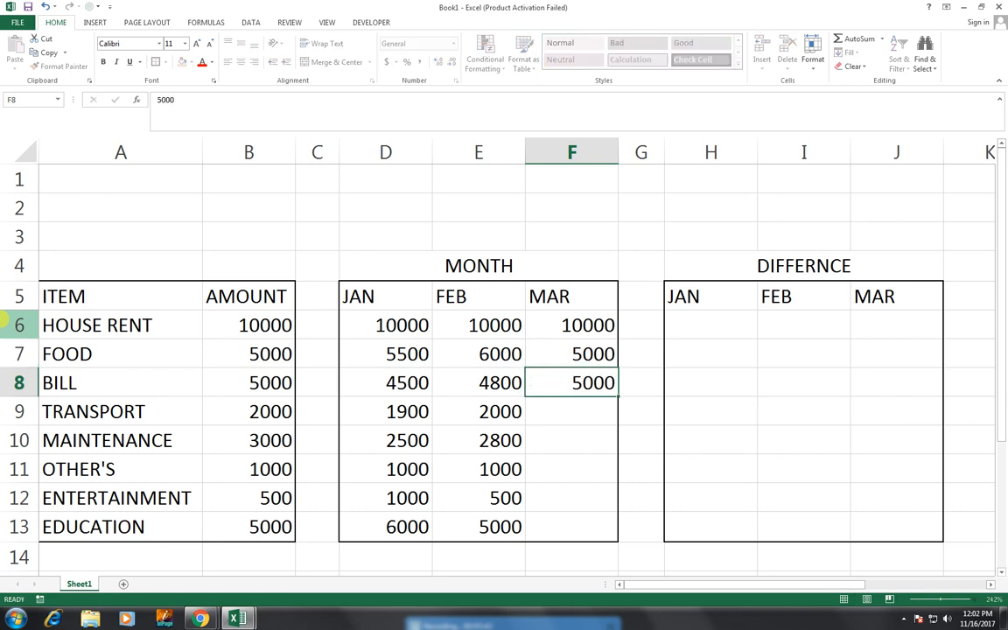
pyautogui.press('Return')
pyautogui.write('1500')
pyautogui.press('Return')
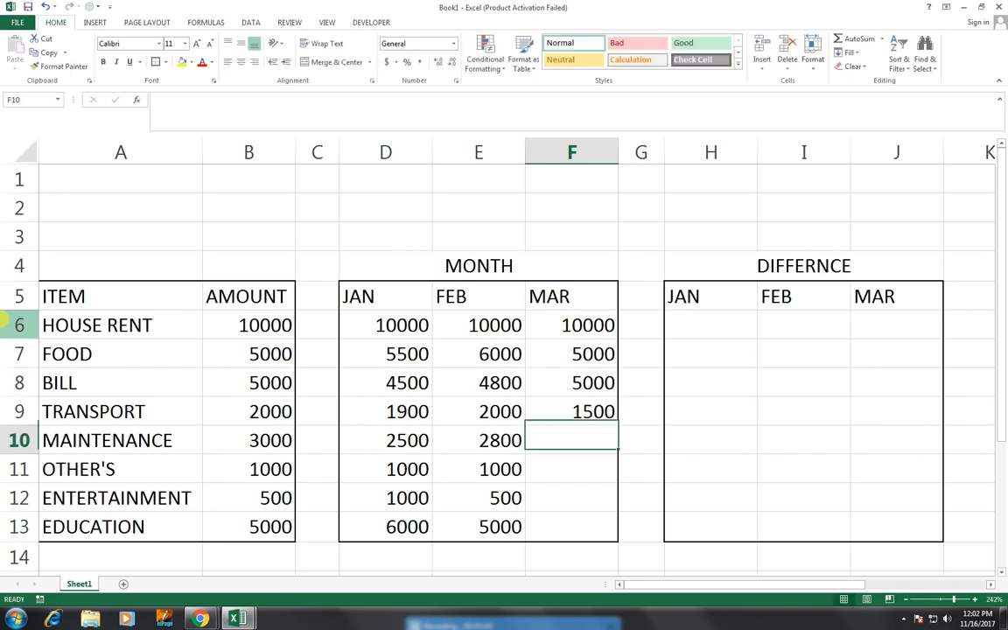
# Enter the March expenses 3000, 1000, 500 and 5000 for MAINTENANCE through EDUCATION in F10 to F13
pyautogui.write('3000')
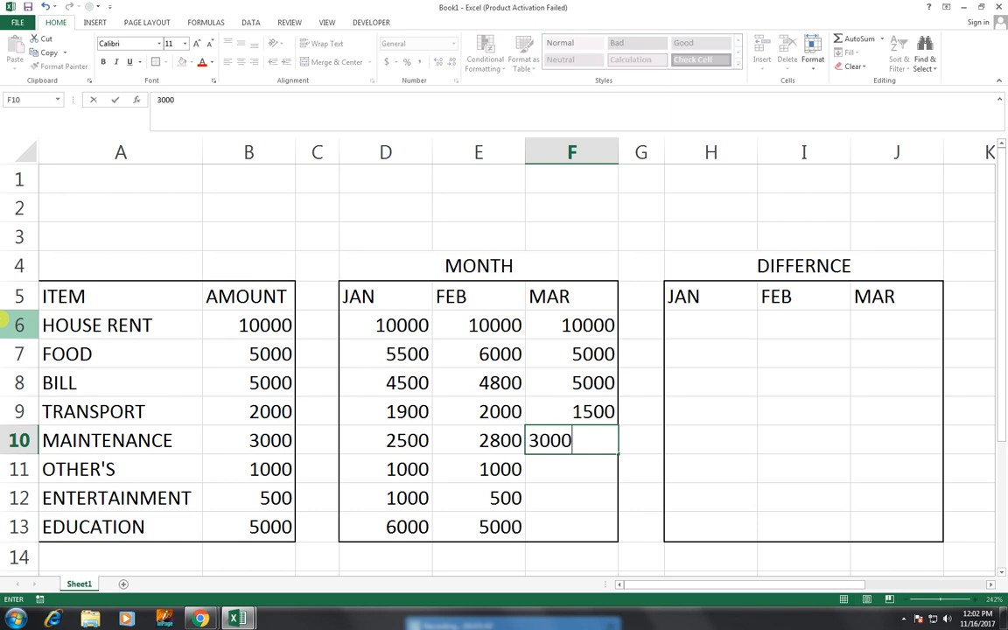
pyautogui.press('Return')
pyautogui.write('1000')
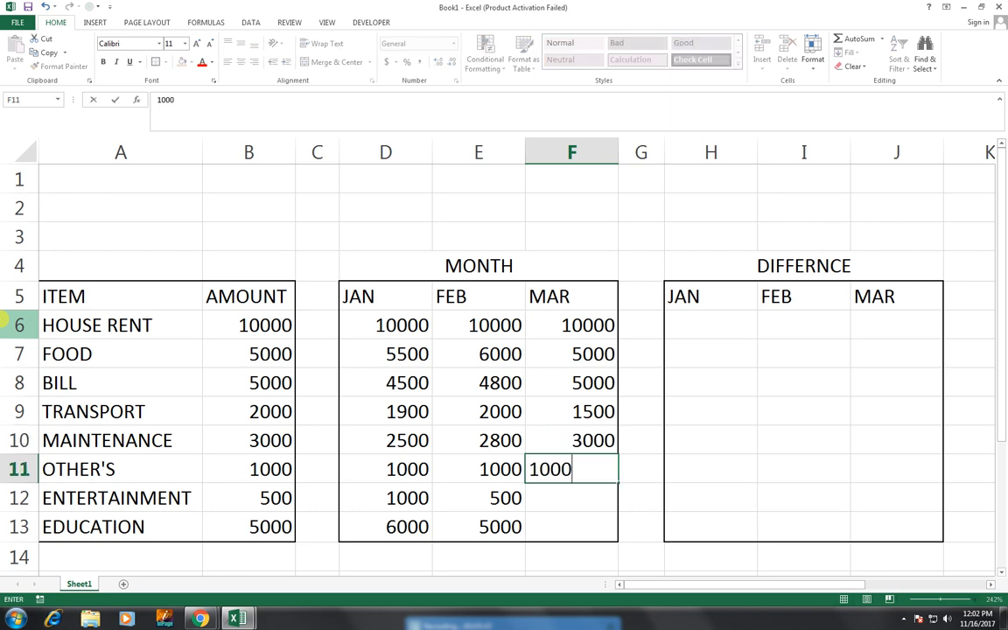
pyautogui.press('Return')
pyautogui.write('500')
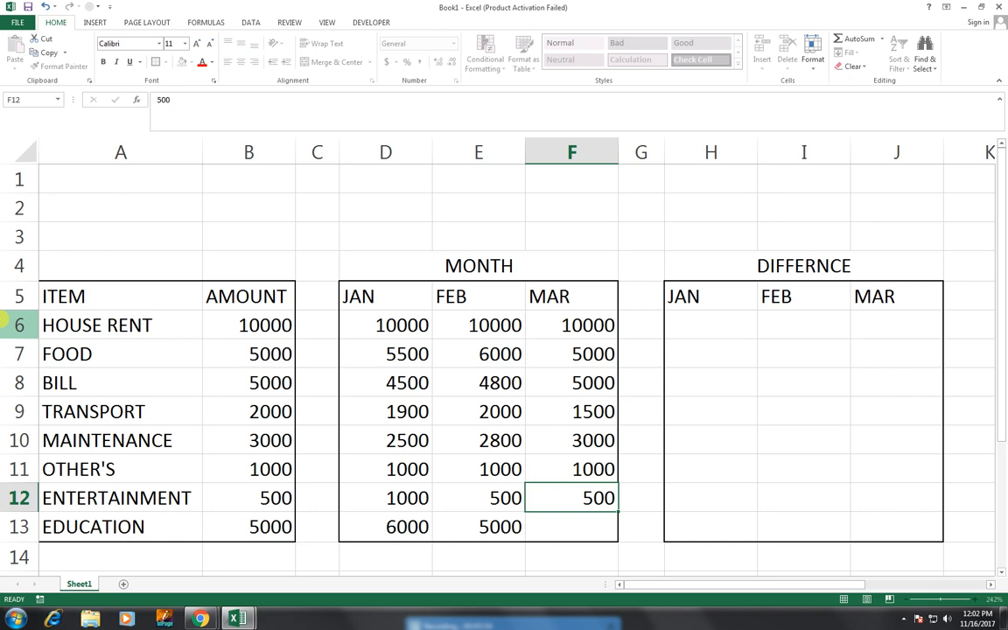
pyautogui.press('Return')
pyautogui.write('5000')
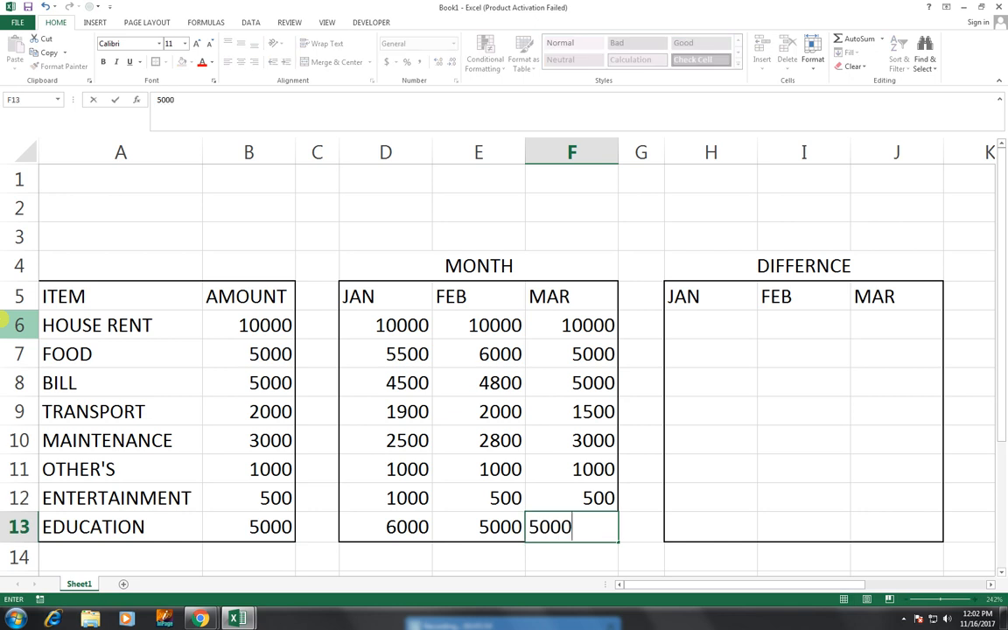
pyautogui.press('Right')
# Calculate the January differences by entering =B6-D6 in H6 and filling the formula down to H13
pyautogui.press('Up')
pyautogui.press('Up')
pyautogui.press('Up')
pyautogui.press('Up')
pyautogui.press('Up')
pyautogui.press('Right')
pyautogui.press('Up')
pyautogui.press('Up')
pyautogui.press('Up')
pyautogui.press('Down')
pyautogui.write('=')
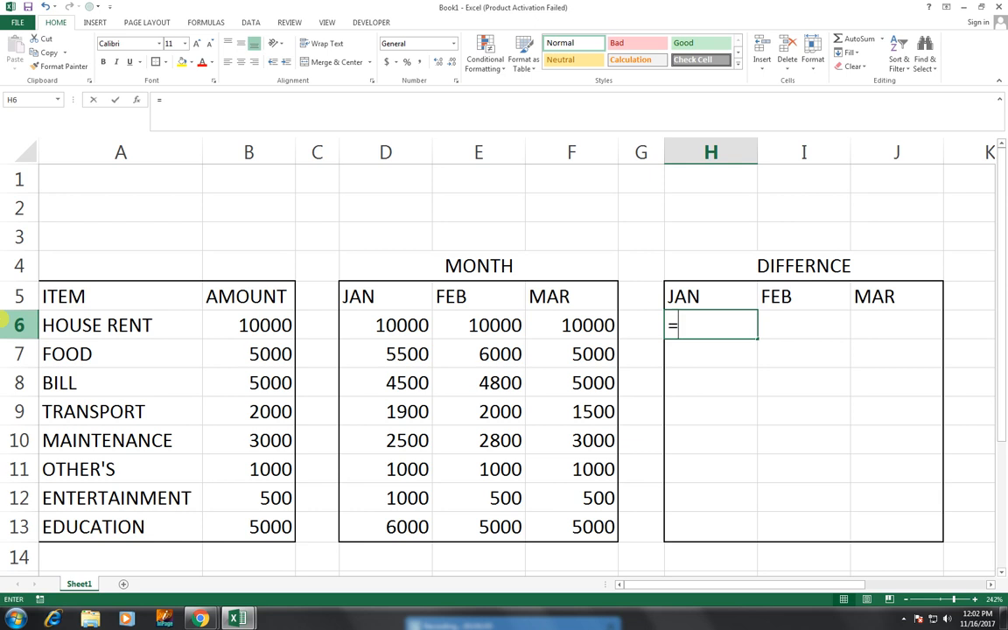
pyautogui.press('Left')
pyautogui.press('Left')
pyautogui.press('Left')
pyautogui.press('Left')
pyautogui.press('Left')
pyautogui.press('Left')
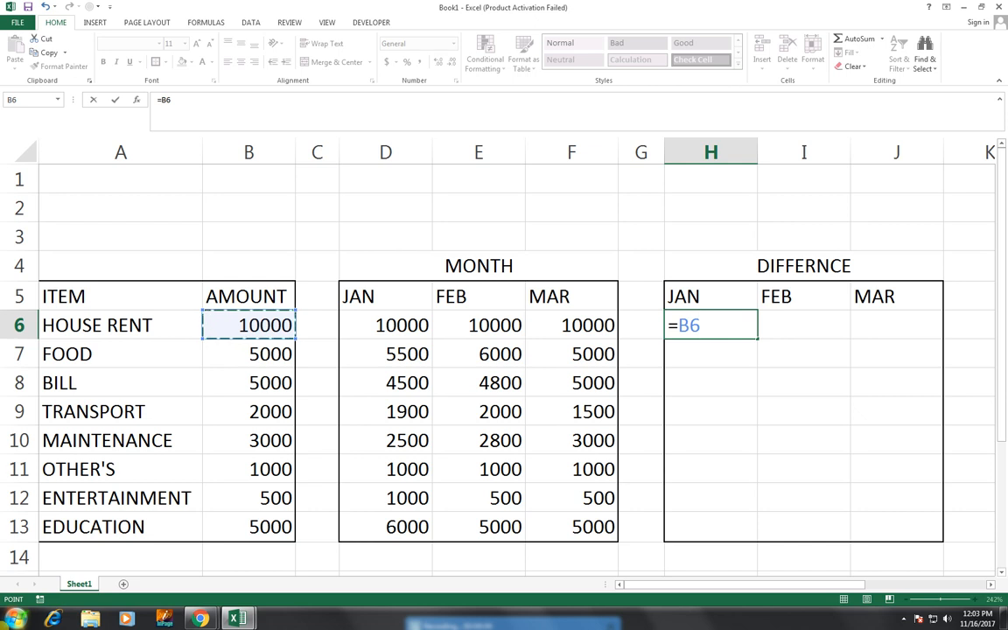
pyautogui.write('-')
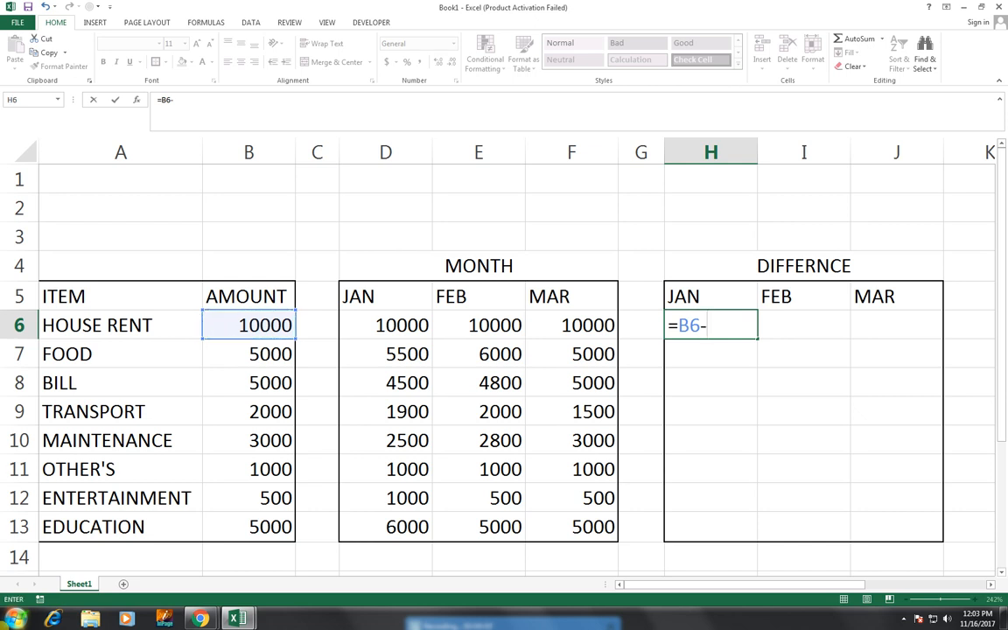
pyautogui.press('Left')
pyautogui.press('Left')
pyautogui.press('Left')
pyautogui.press('Left')
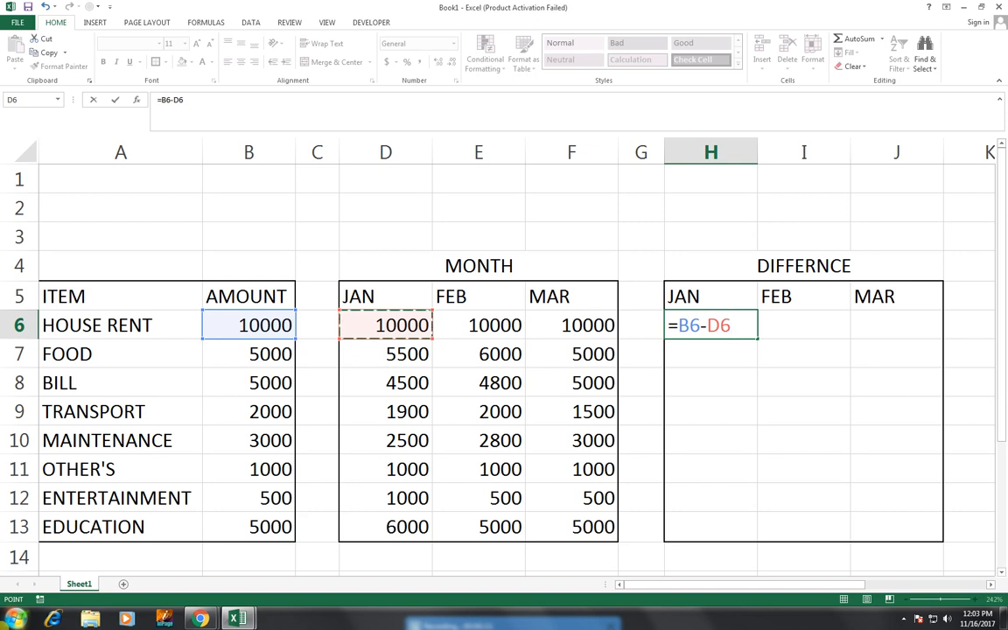
pyautogui.press('Return')
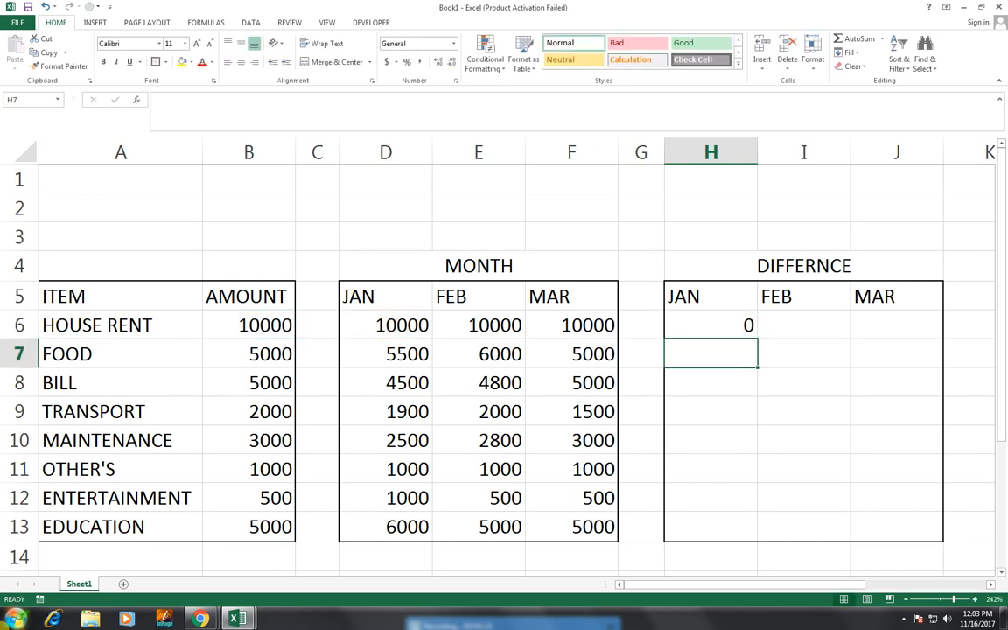
pyautogui.press('Up')
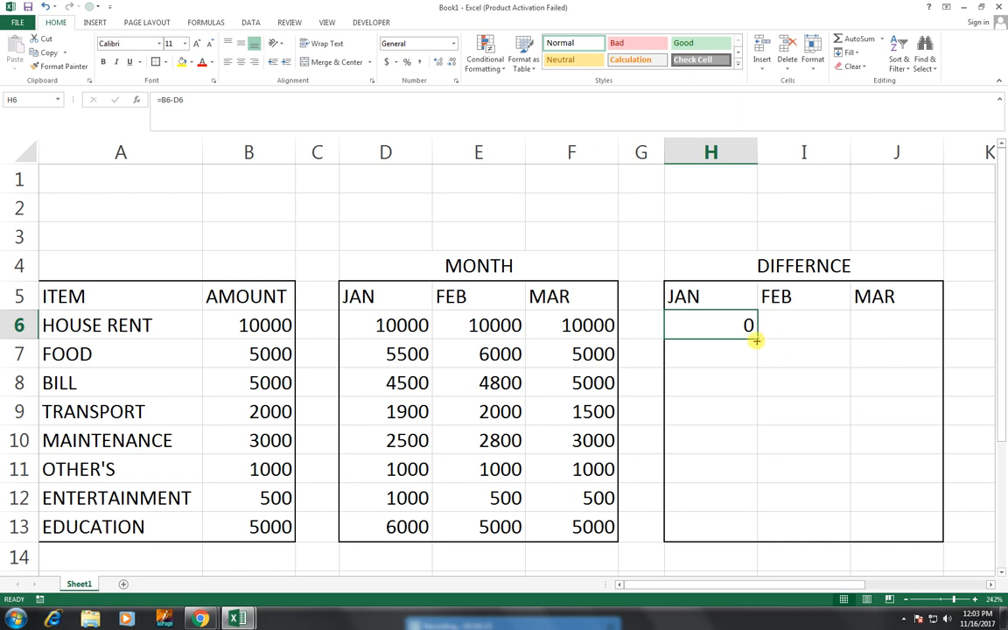
pyautogui.moveTo(756, 341)
pyautogui.mouseDown()
pyautogui.moveTo(758, 401)
pyautogui.moveTo(733, 534)
pyautogui.mouseUp()
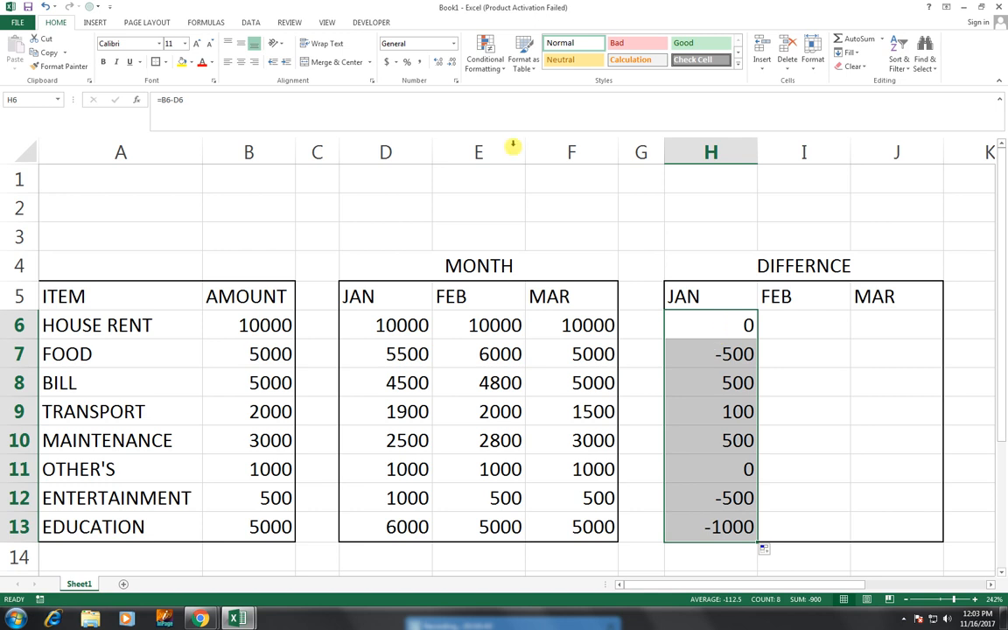
# Format the January differences in H6 to H13 as Currency with the $ symbol and negative numbers in red without a minus sign
pyautogui.hotkey('ctrl', '1')
pyautogui.click(256, 211)
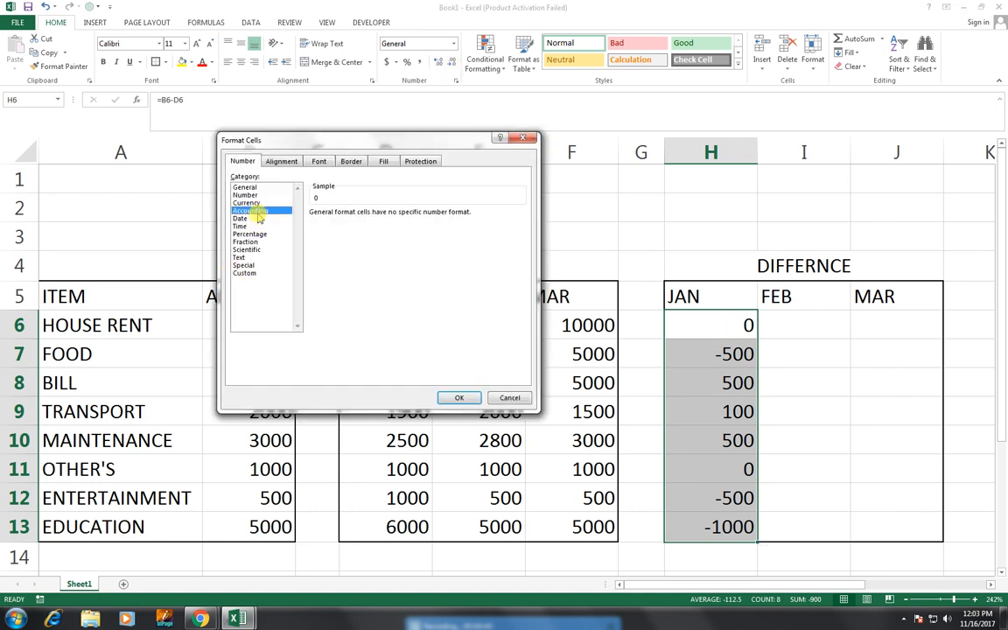
pyautogui.click(418, 228)
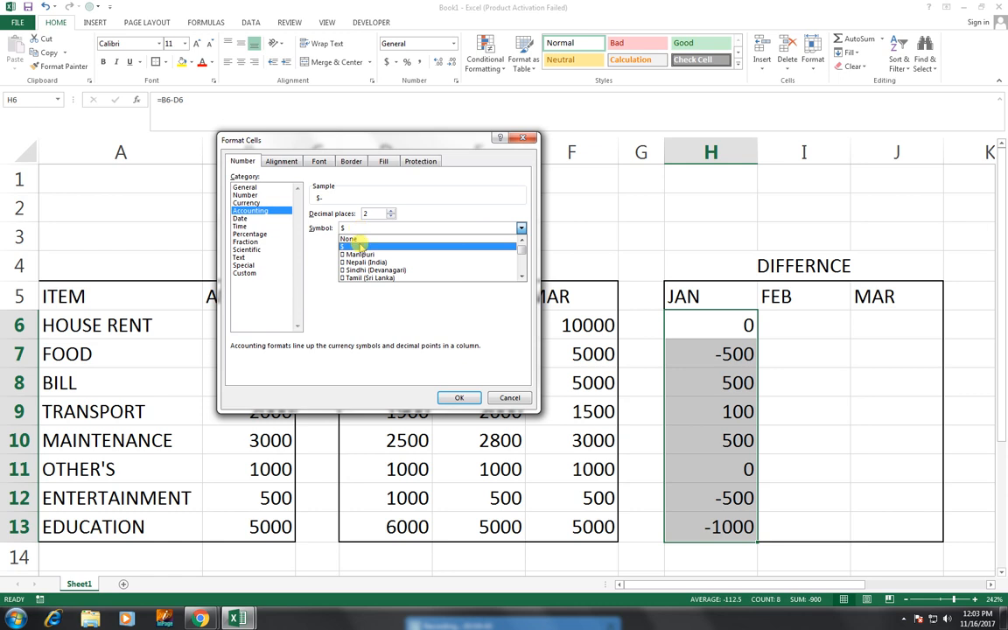
pyautogui.click(359, 247)
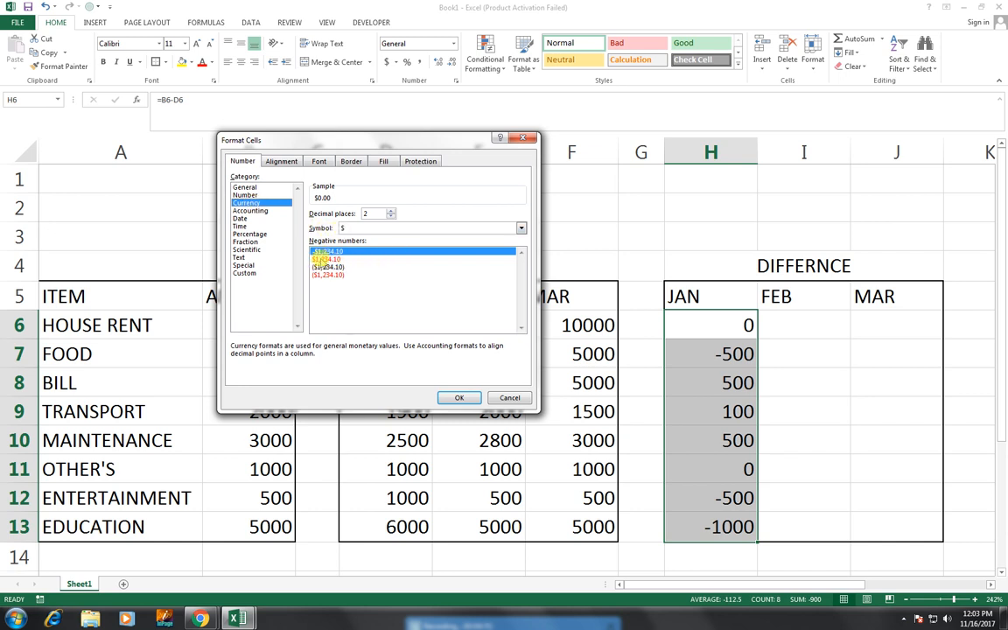
pyautogui.click(322, 259)
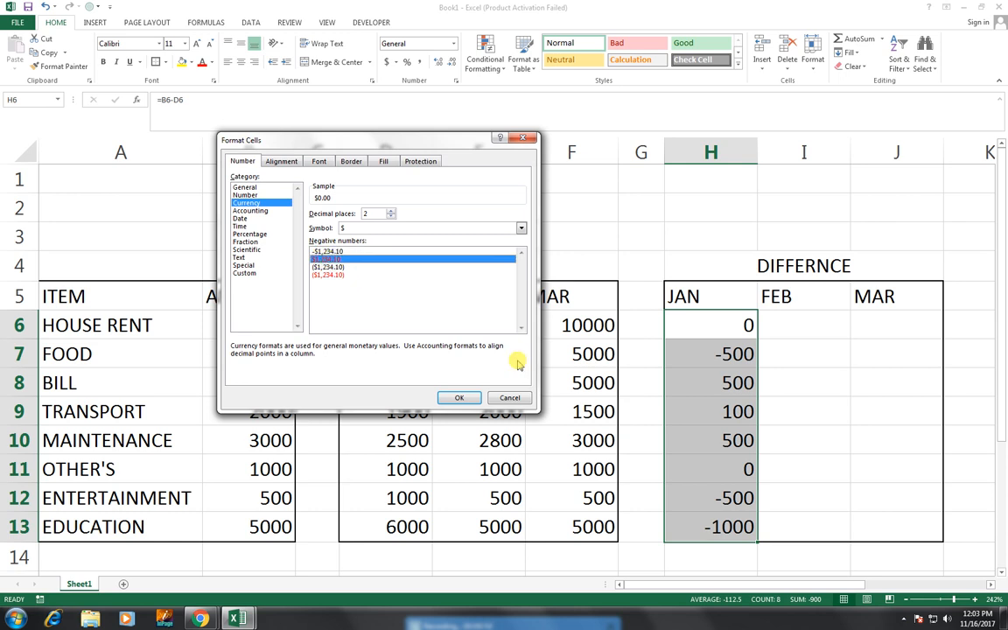
pyautogui.click(461, 398)
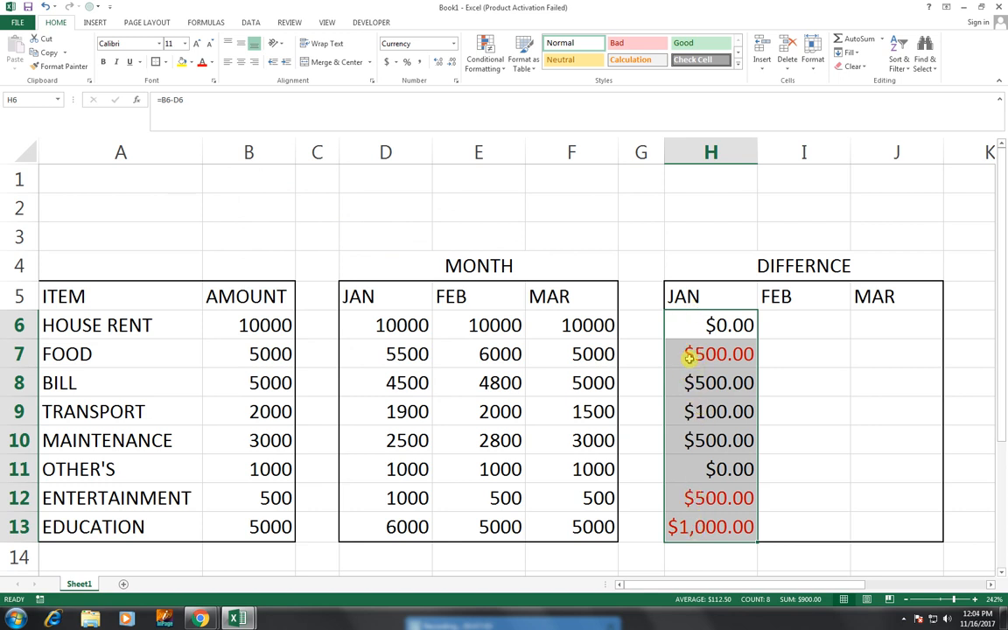
# Apply the Comma number style to the January differences in H6 to H13
pyautogui.click(419, 62)
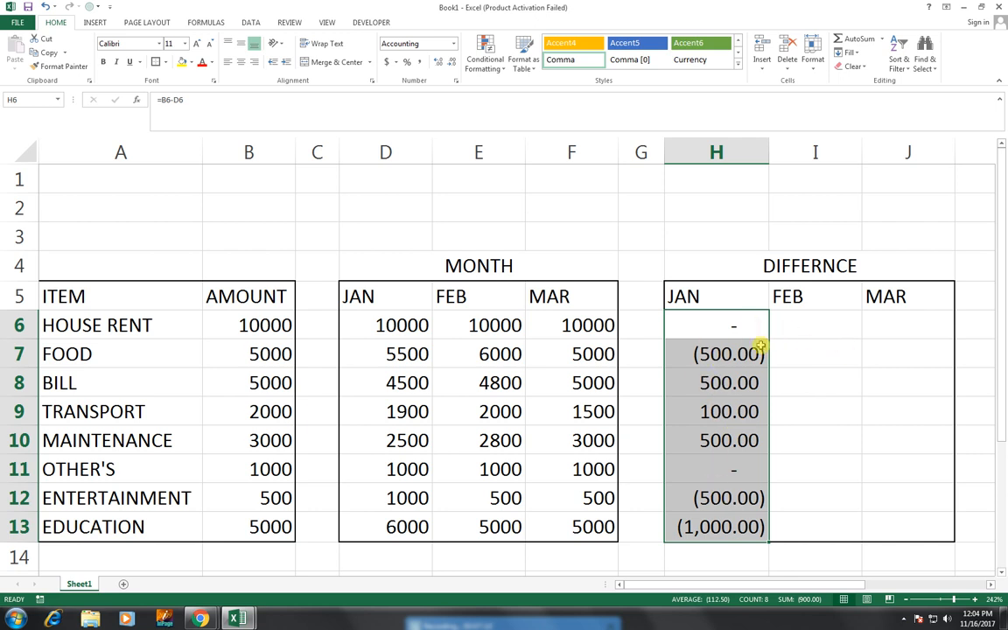
# Apply all borders to the ITEM and AMOUNT table, A5 to B13
pyautogui.moveTo(70, 294); pyautogui.dragTo(264, 494)
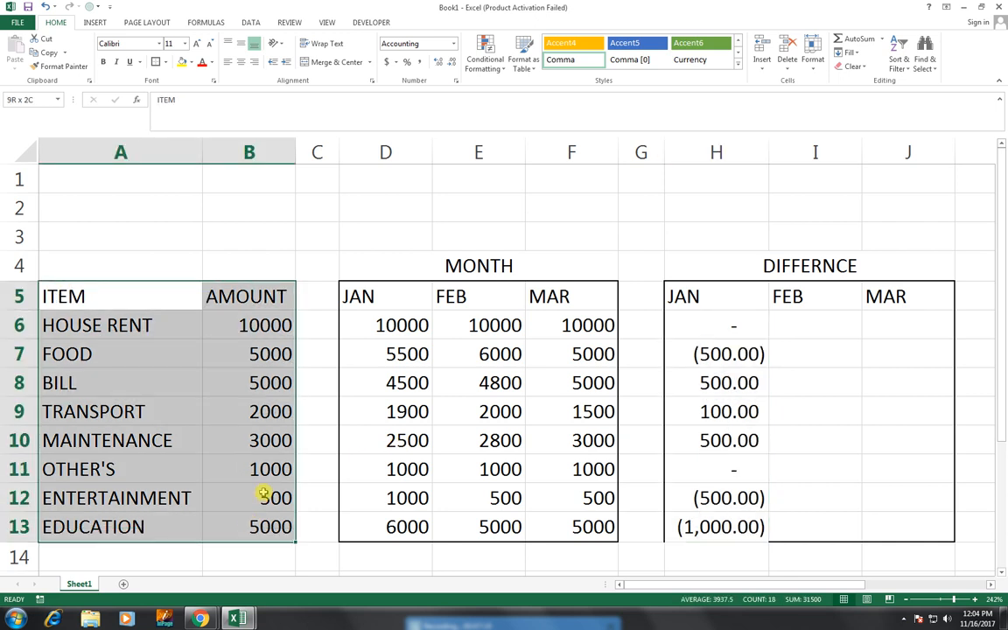
pyautogui.click(166, 62)
pyautogui.click(169, 158)
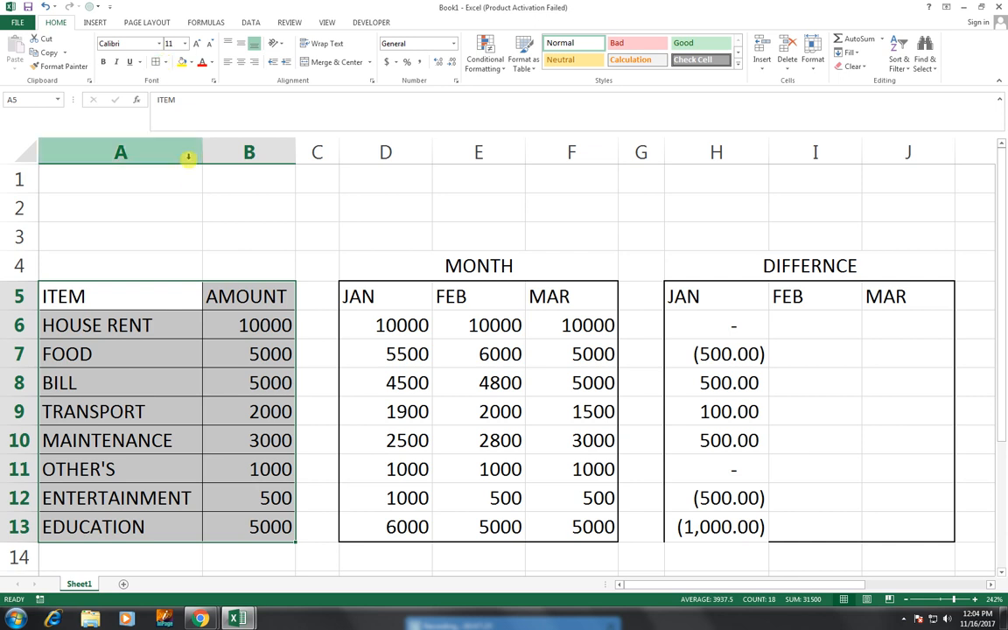
# Remove all borders from the ITEM and AMOUNT table, A5 to B13, and apply a thick box border around A5 to B14
pyautogui.click(166, 62)
pyautogui.click(182, 149)
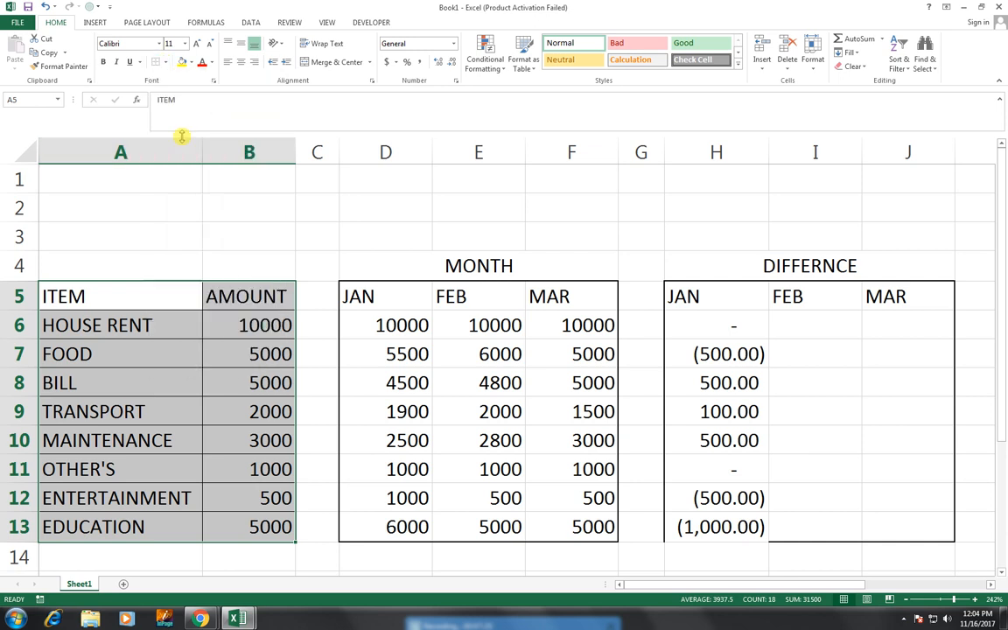
pyautogui.scroll(-1, 132, 467)
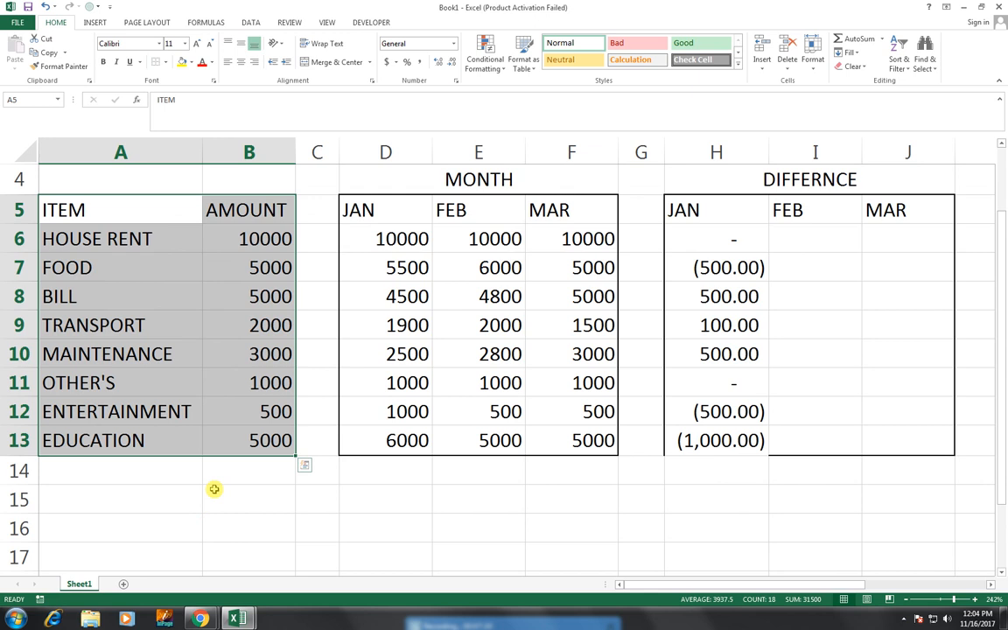
pyautogui.click(226, 474)
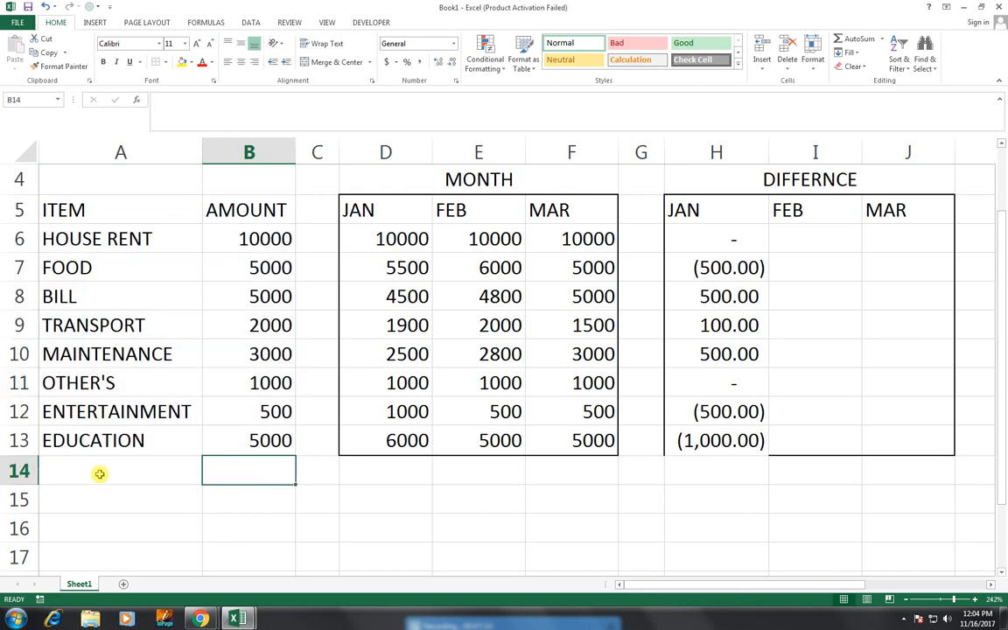
pyautogui.moveTo(141, 208); pyautogui.dragTo(264, 472)
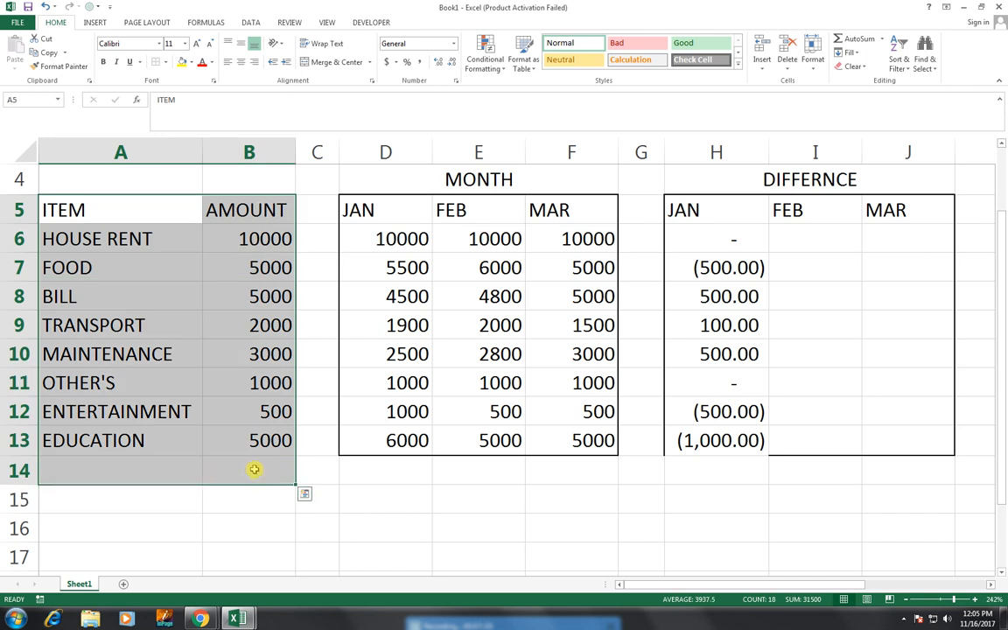
pyautogui.click(166, 62)
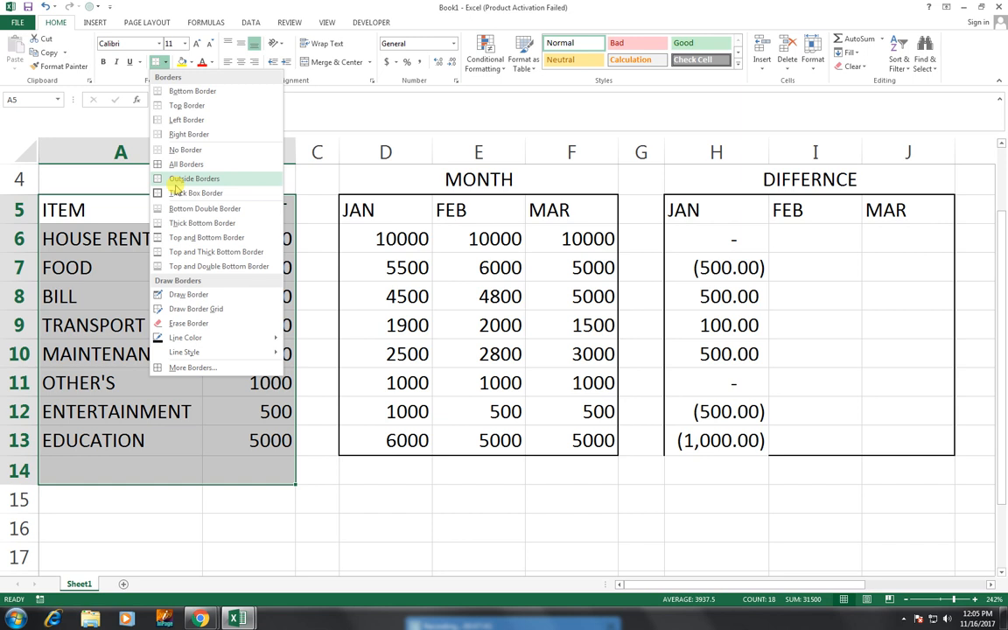
pyautogui.click(194, 193)
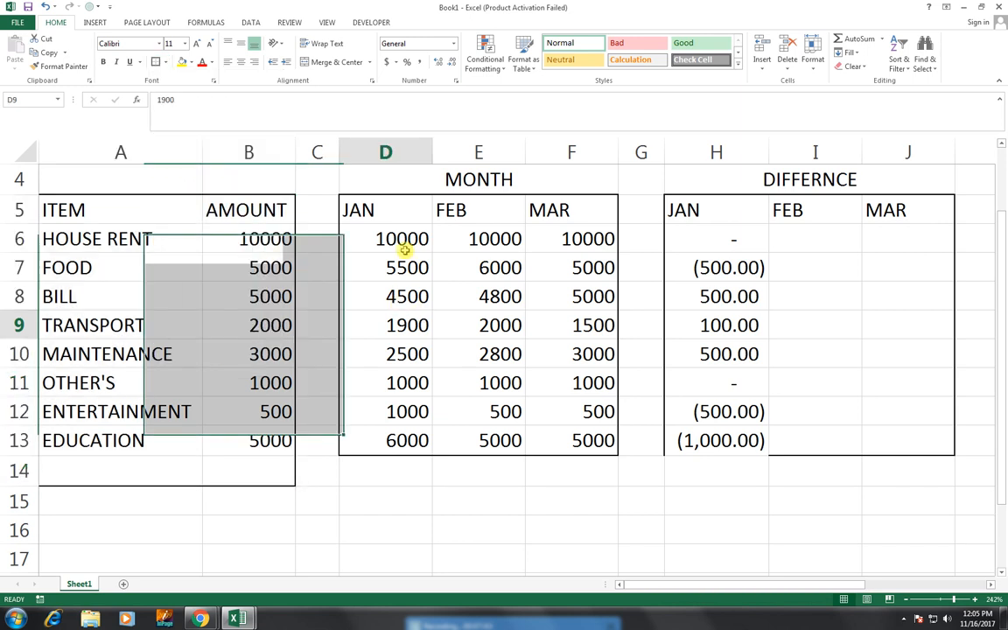
# Remove the borders from the MONTH table, D5 to F13, and apply a thick box border around D5 to F14
pyautogui.moveTo(387, 203); pyautogui.dragTo(570, 443)
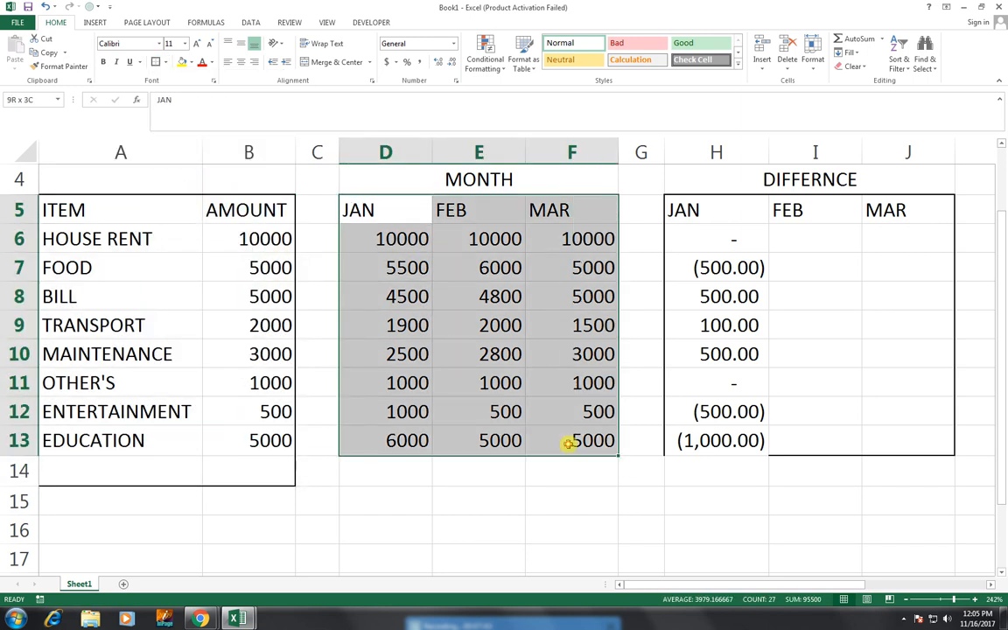
pyautogui.click(166, 62)
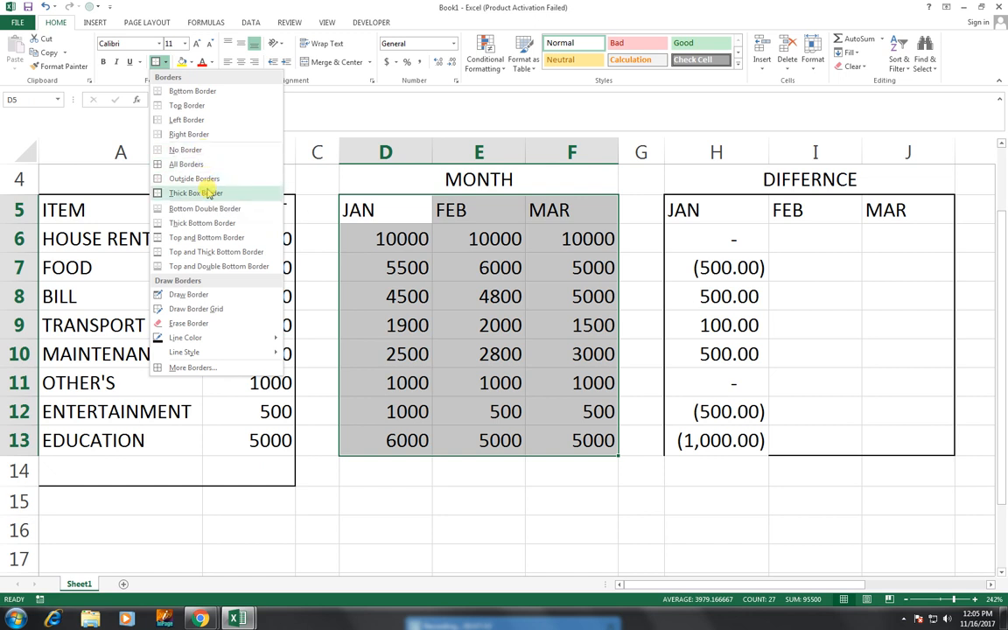
pyautogui.click(216, 152)
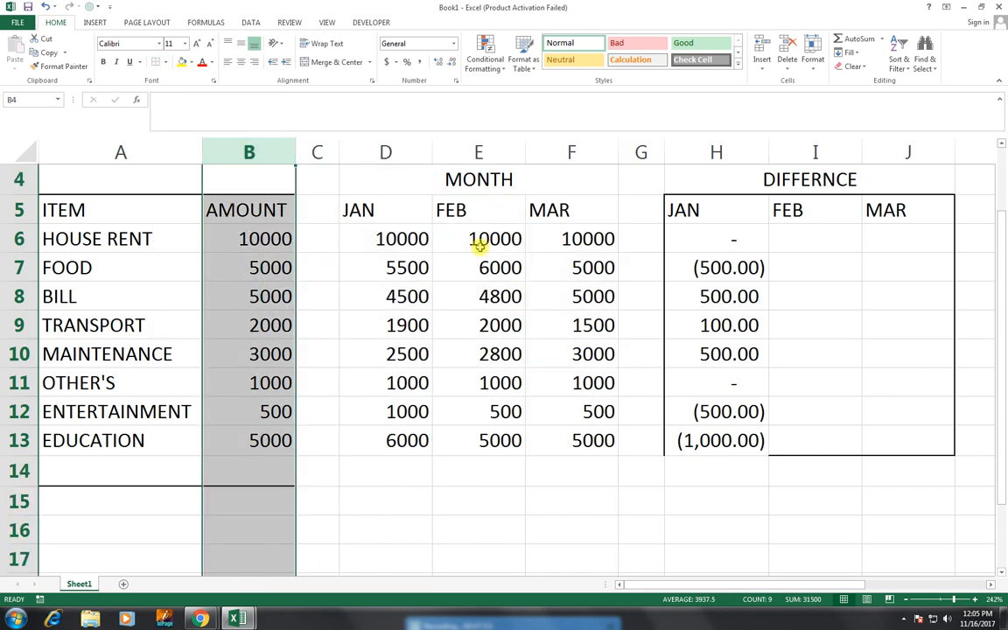
pyautogui.moveTo(368, 214); pyautogui.dragTo(561, 466)
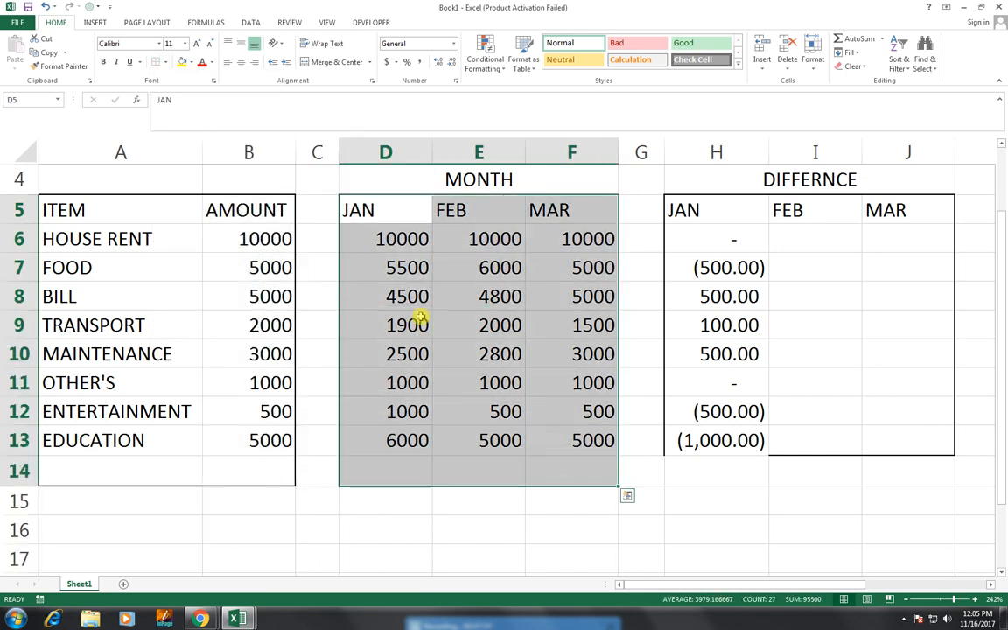
pyautogui.click(166, 62)
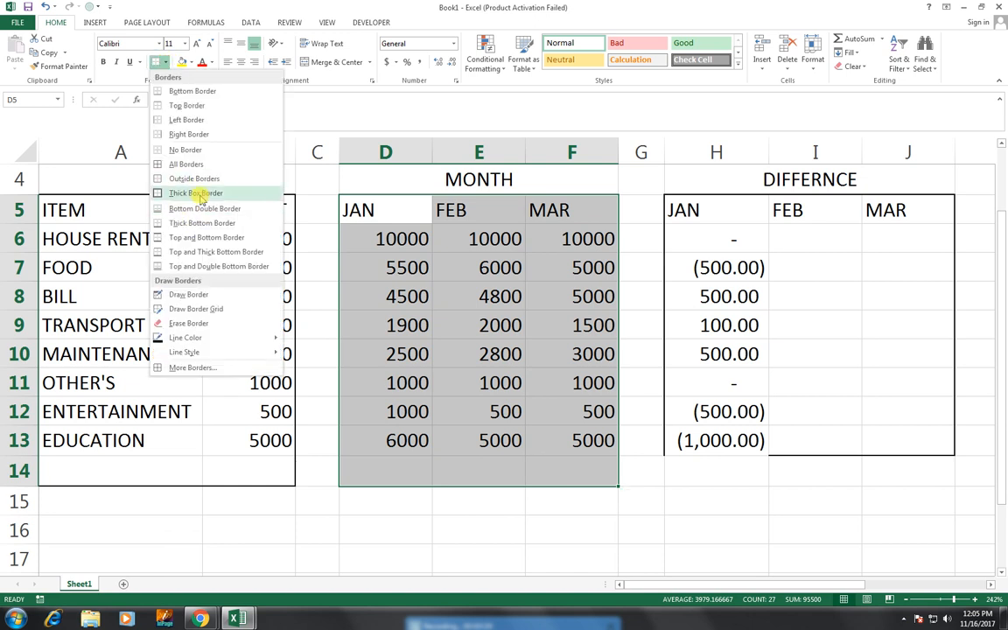
pyautogui.click(206, 196)
# Remove all borders from the difference table, H5 to J13
pyautogui.moveTo(700, 208); pyautogui.dragTo(871, 437)
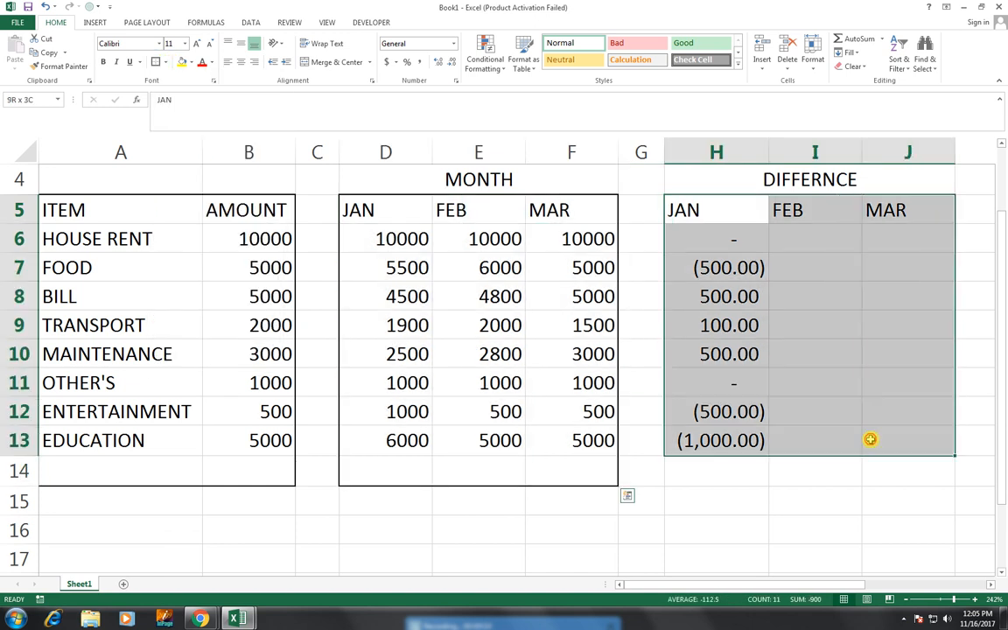
pyautogui.click(166, 61)
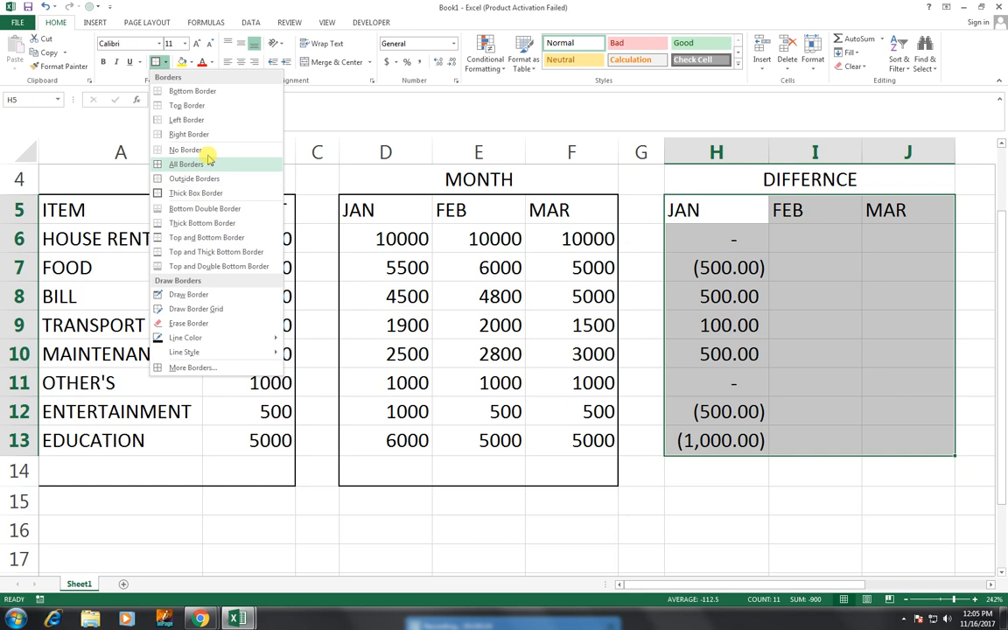
pyautogui.click(208, 159)
pyautogui.click(721, 469)
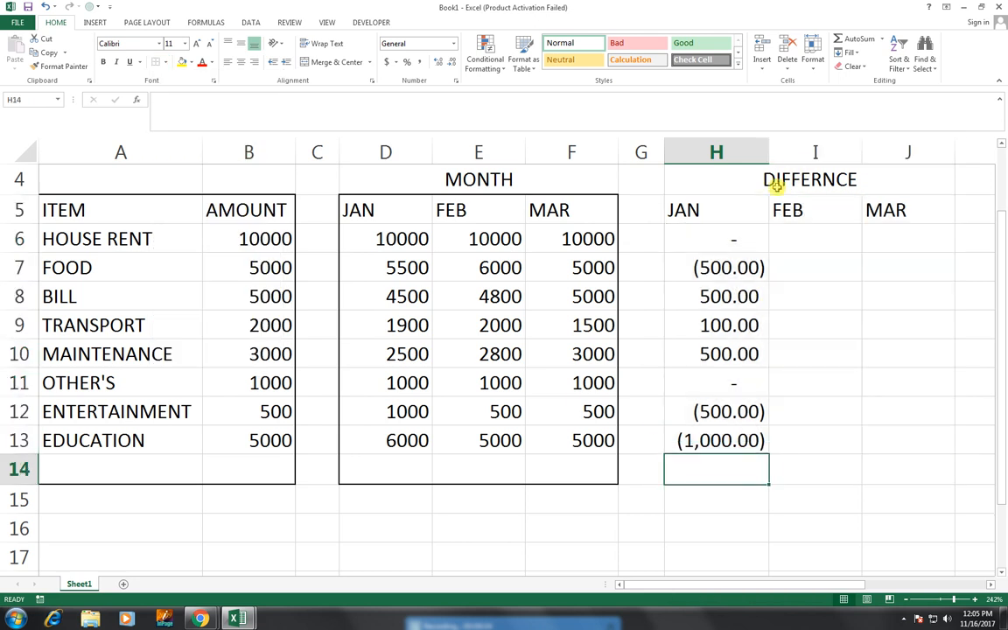
pyautogui.scroll(1, 775, 262)
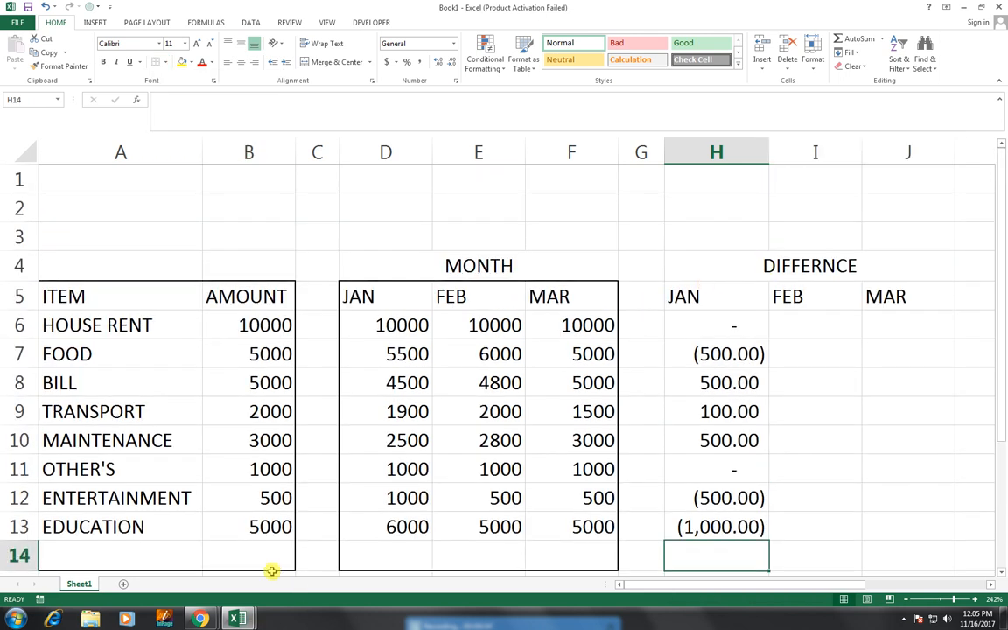
# Apply a thick bottom border to the EDUCATION amount in B13
pyautogui.click(244, 531)
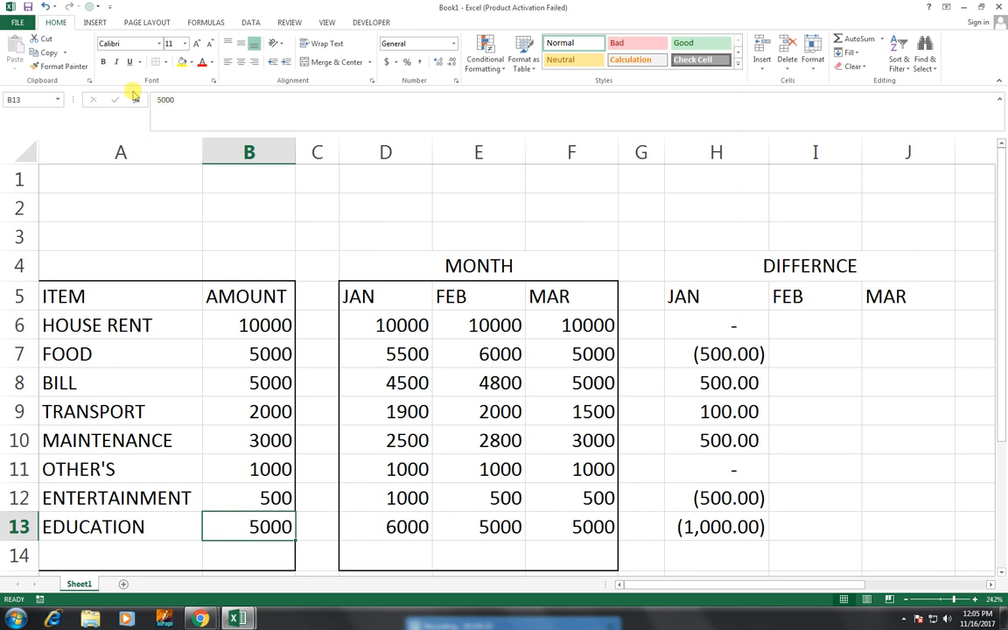
pyautogui.click(166, 61)
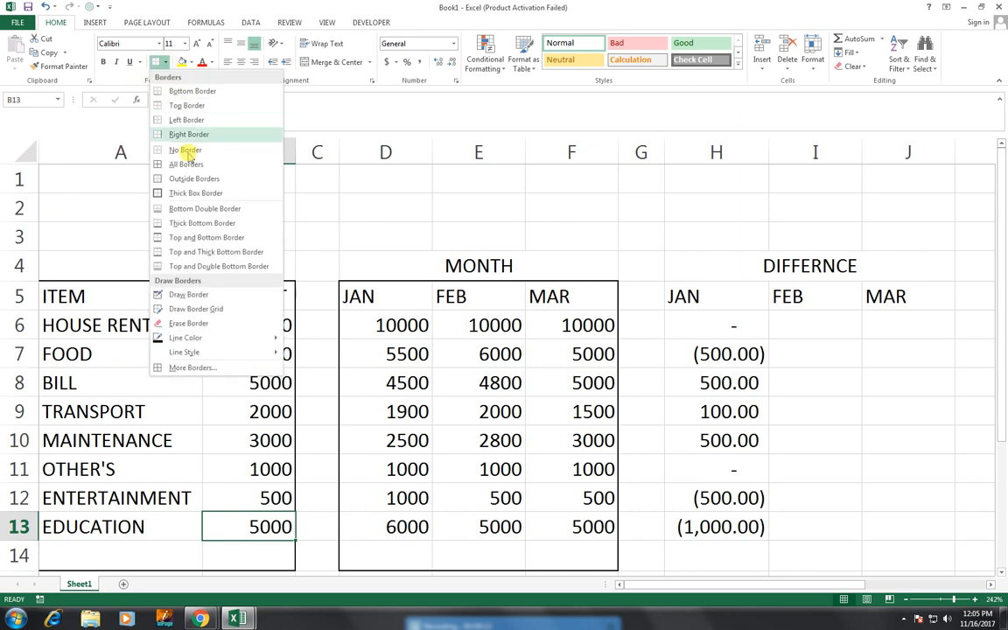
pyautogui.click(214, 223)
pyautogui.click(383, 322)
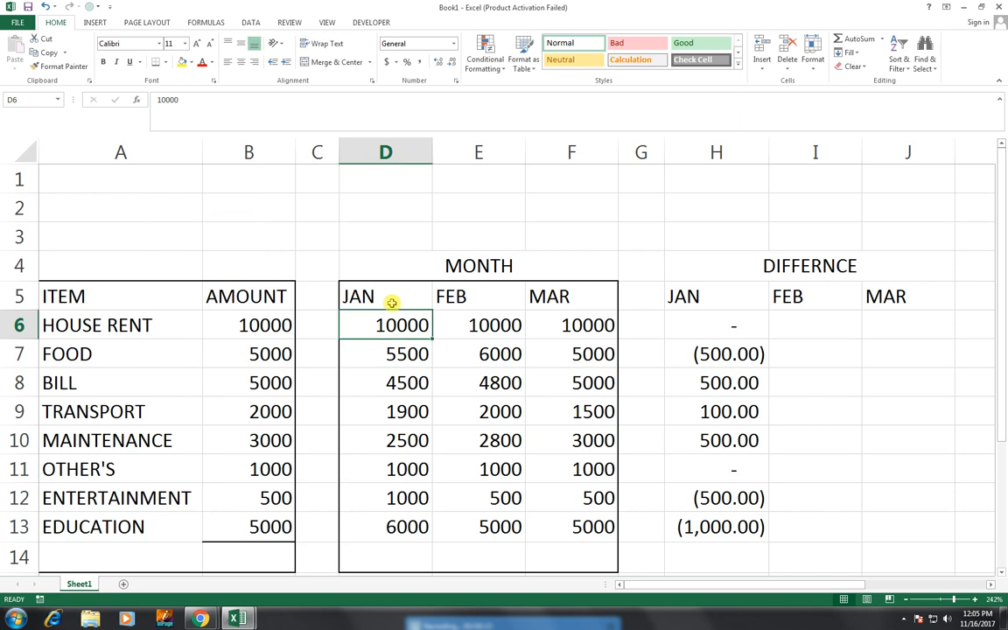
# Total the budgeted amounts by entering =SUM(B6:B13) in B14 and apply the Comma number style to that total
pyautogui.click(243, 560)
pyautogui.write('=')
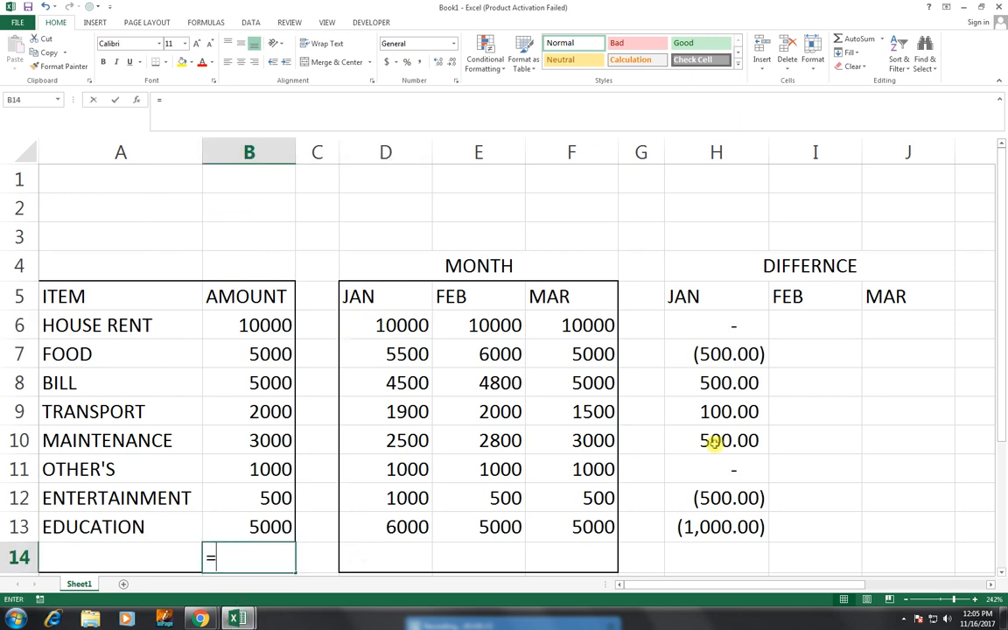
pyautogui.write('SUM(')
pyautogui.press('Up')
pyautogui.hotkey('shift', 'Up')
pyautogui.hotkey('shift', 'Up')
pyautogui.hotkey('shift', 'Up')
pyautogui.hotkey('shift', 'Up')
pyautogui.hotkey('shift', 'Up')
pyautogui.hotkey('shift', 'Up')
pyautogui.hotkey('shift', 'Up')
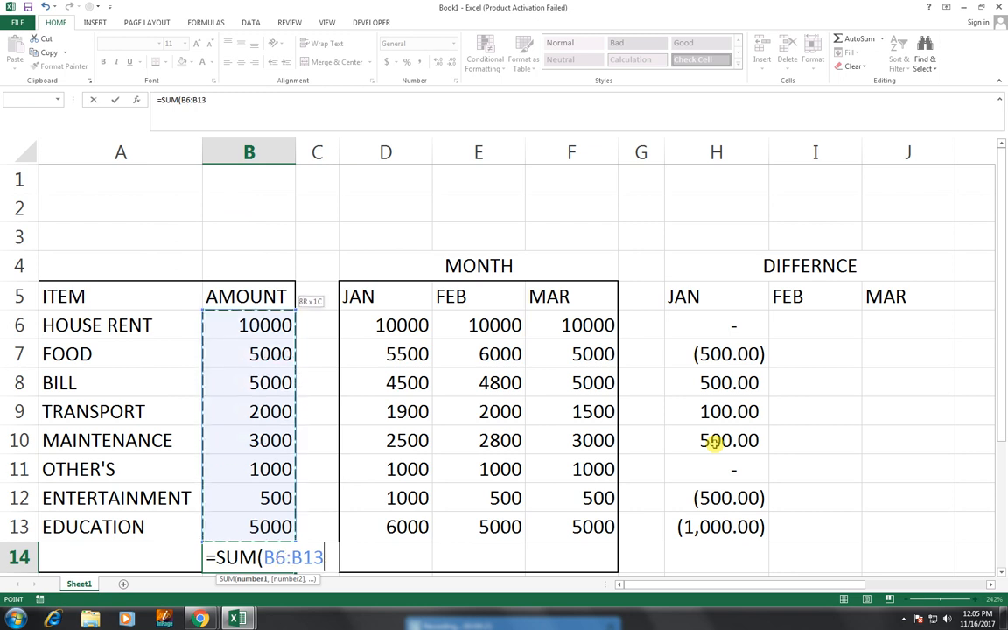
pyautogui.write(')')
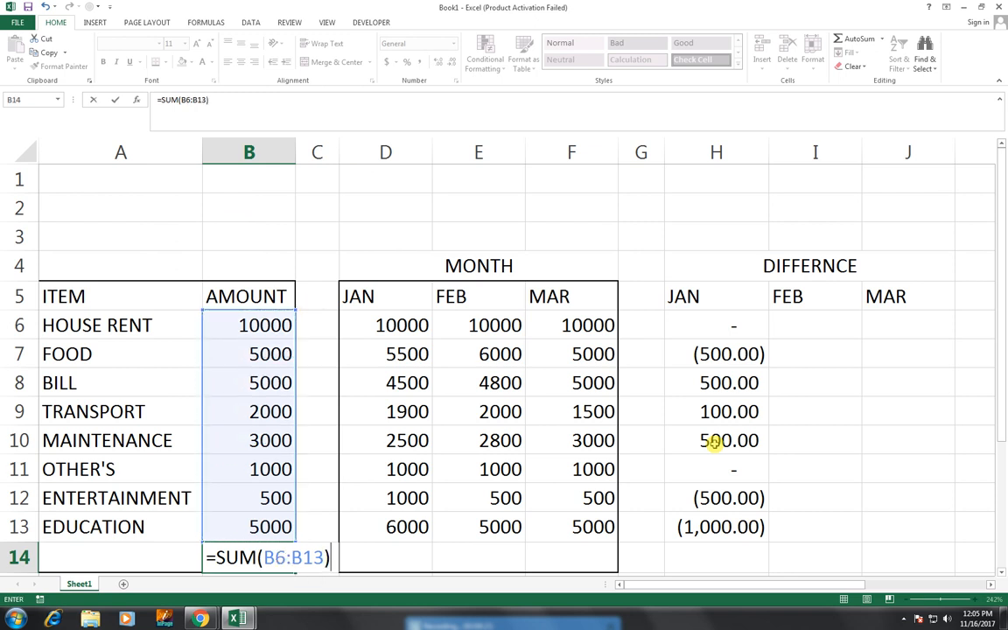
pyautogui.press('Return')
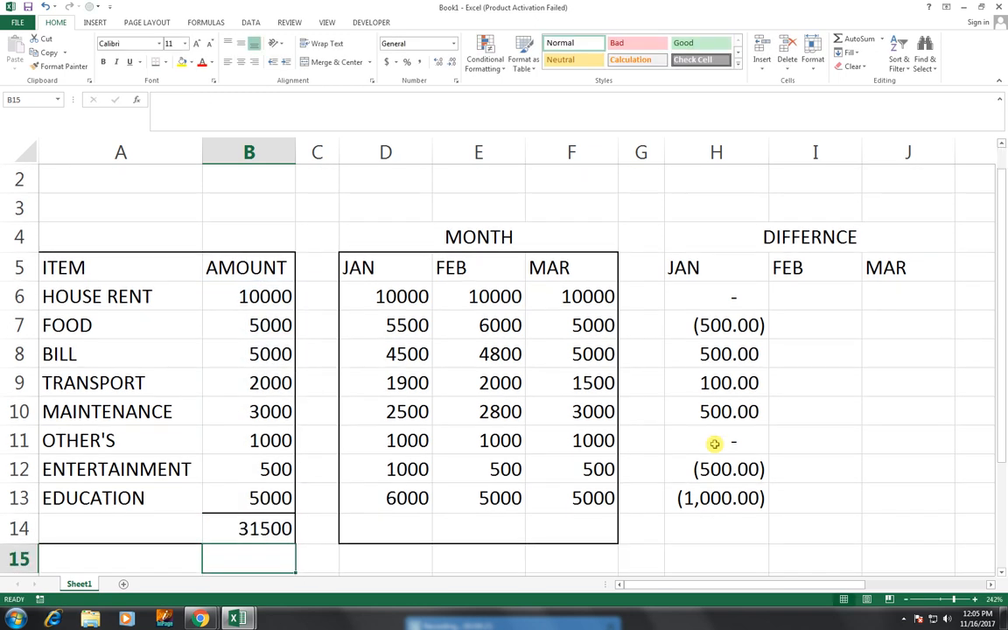
pyautogui.click(252, 518)
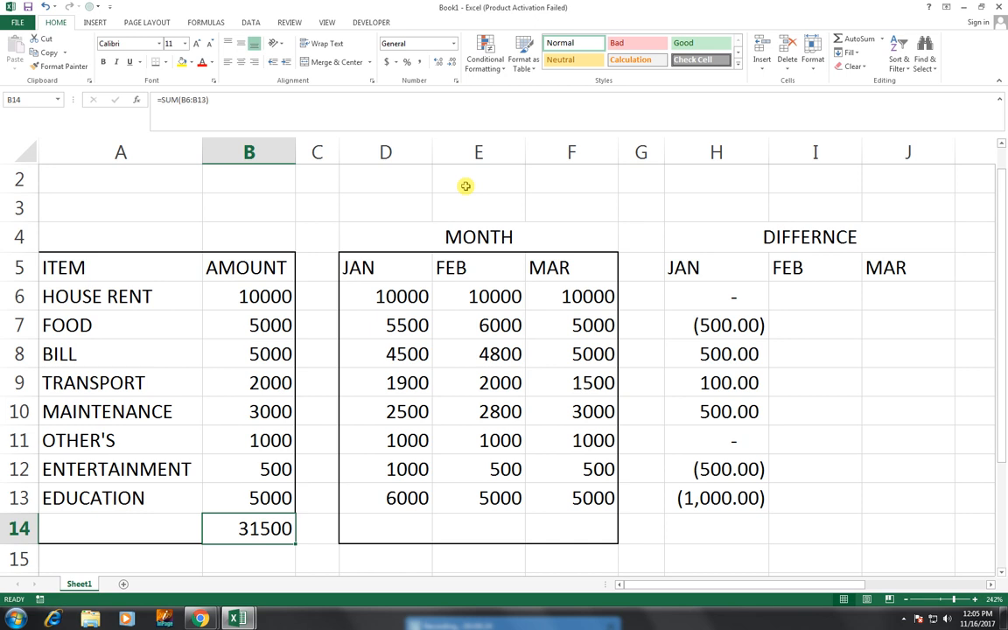
pyautogui.click(420, 63)
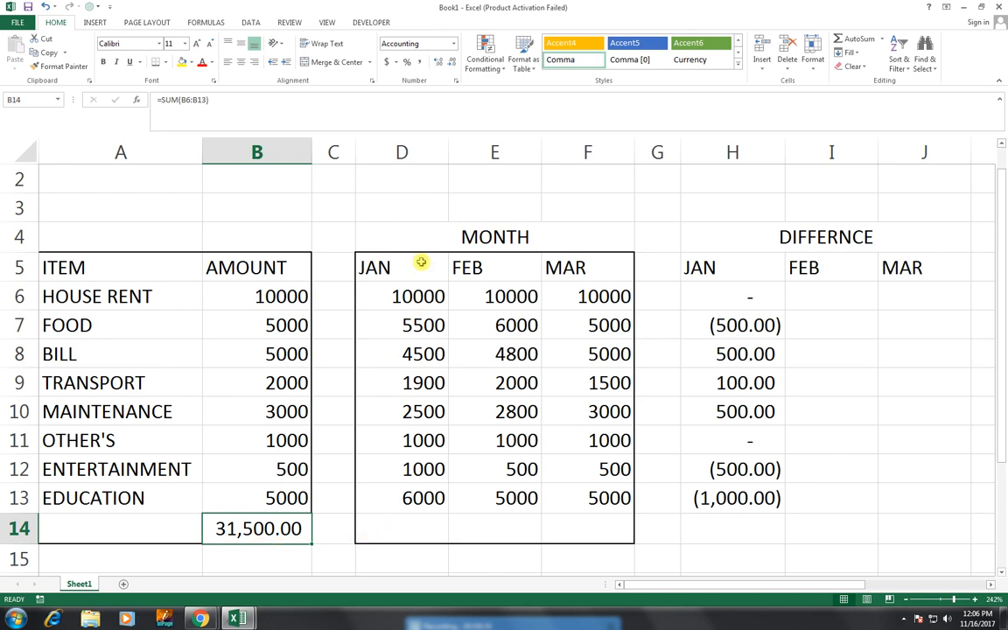
# Total the January expenses in D14 with =SUM(D6:D13) and fill the formula across to F14 for February and March
pyautogui.click(407, 520)
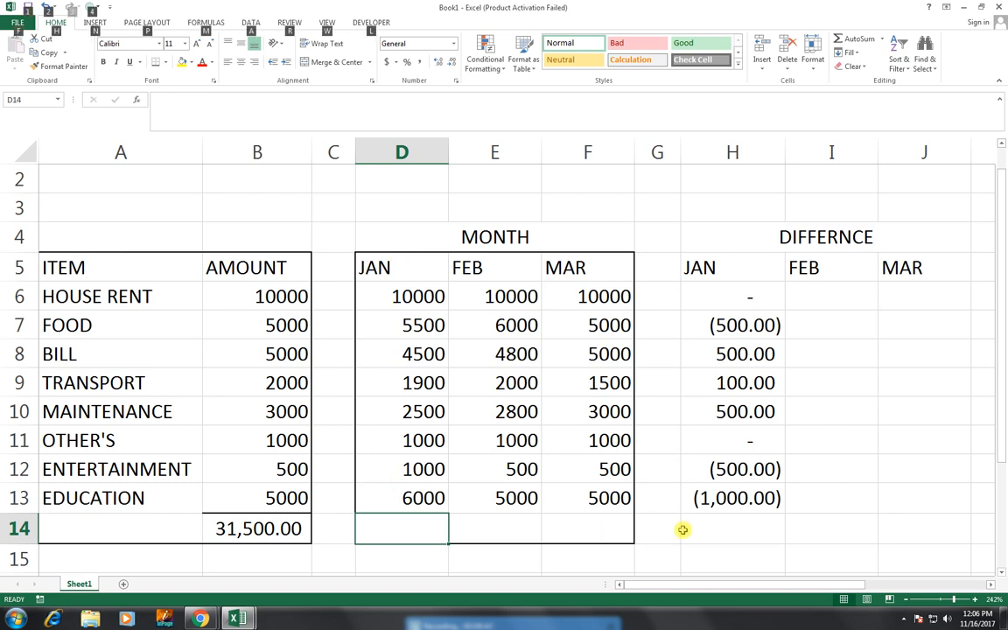
pyautogui.hotkey('alt', '=')
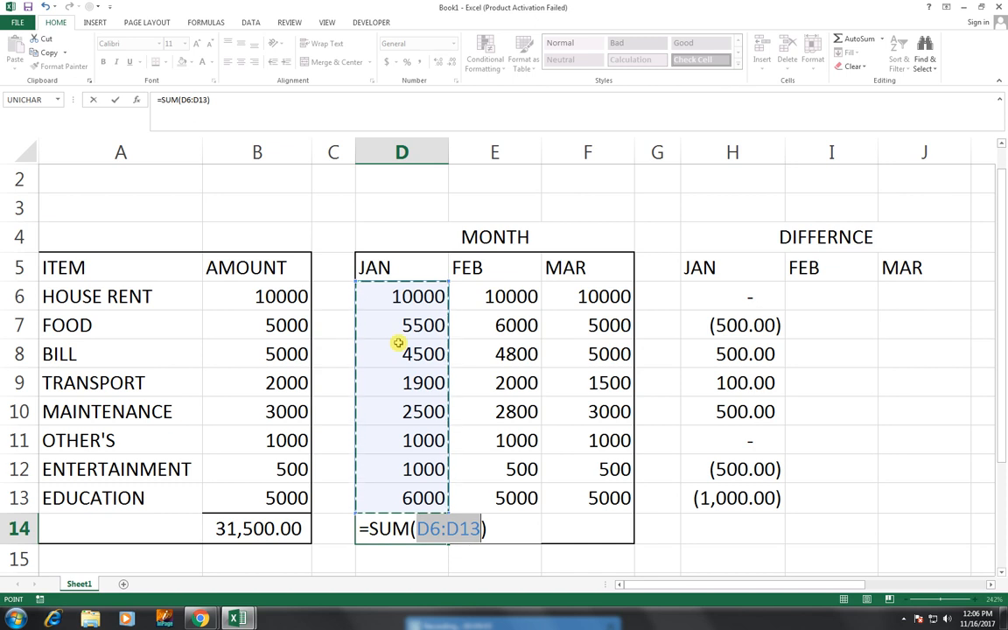
pyautogui.press('Return')
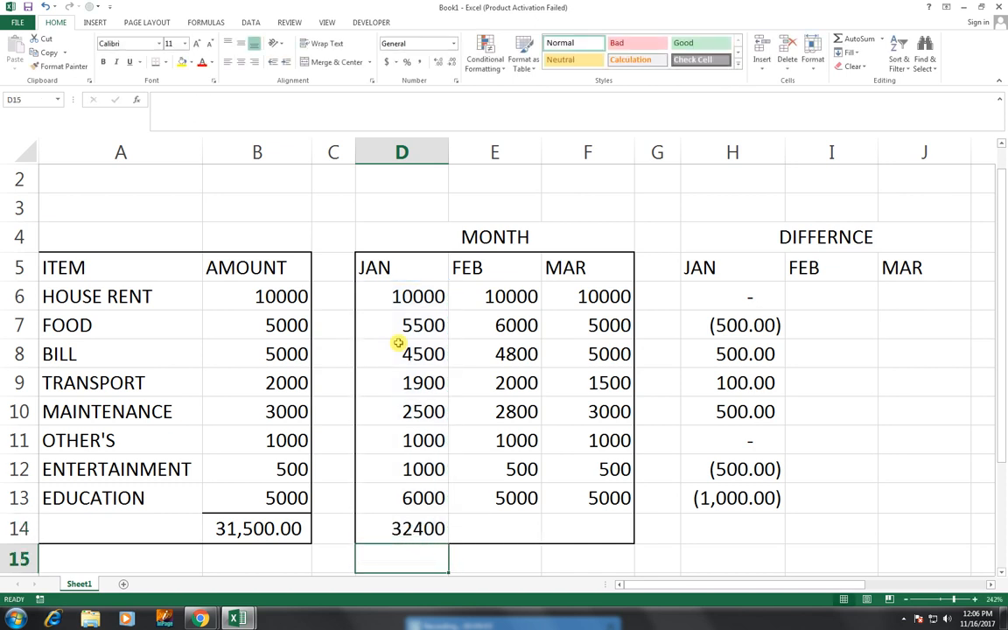
pyautogui.press('Up')
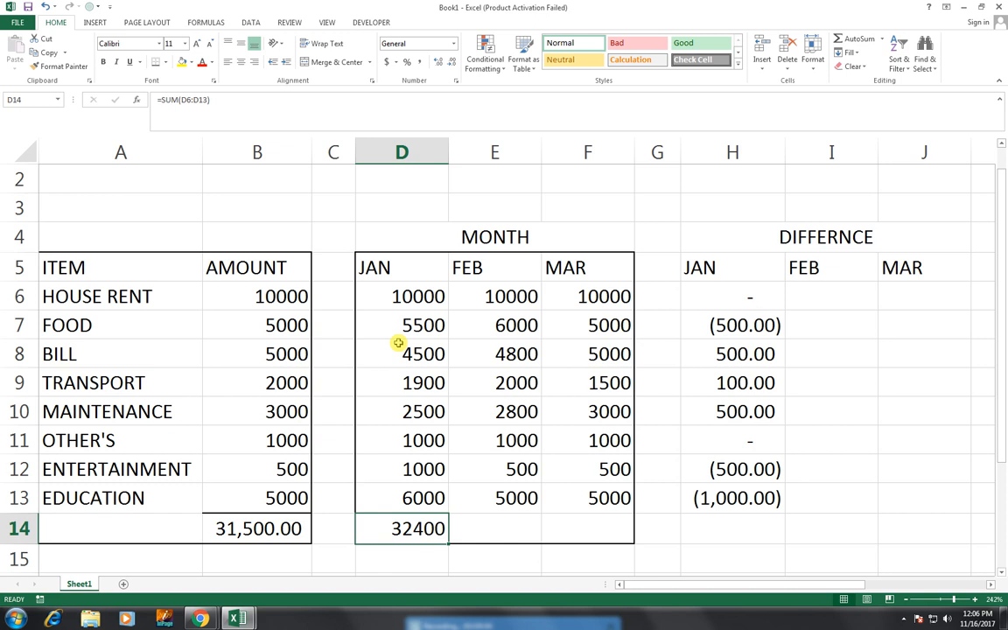
pyautogui.hotkey('shift', 'Right')
pyautogui.hotkey('shift', 'Right')
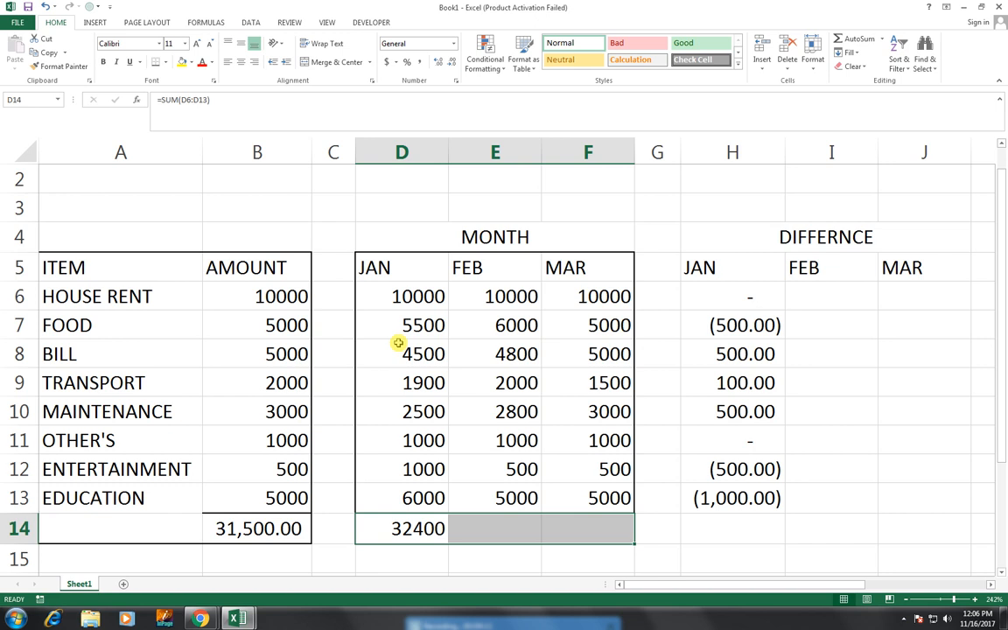
pyautogui.hotkey('ctrl', 'r')
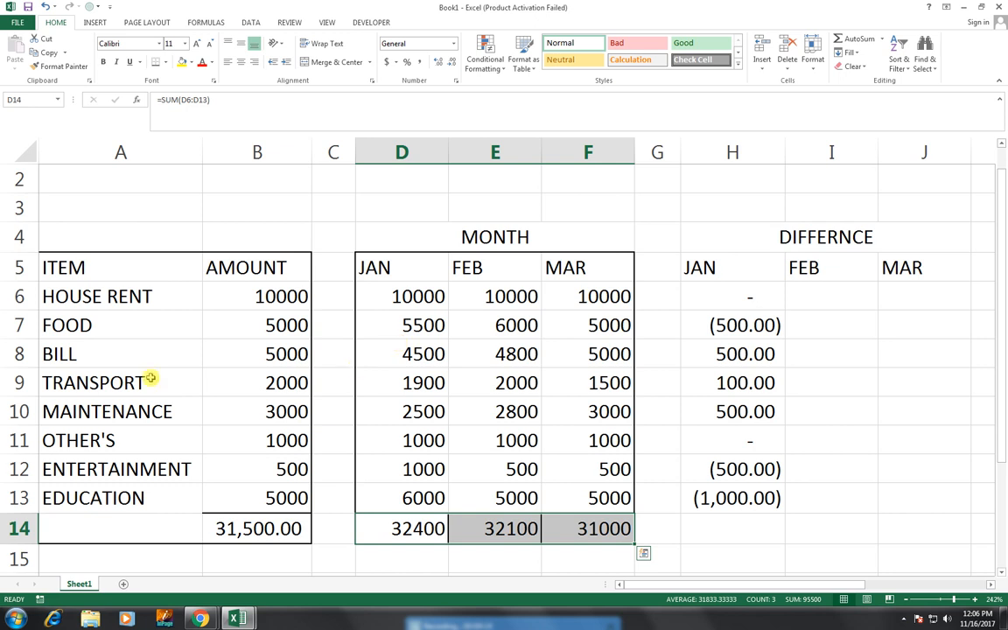
# Apply the Comma number style to the January to March totals in D14 to F14
pyautogui.click(253, 528)
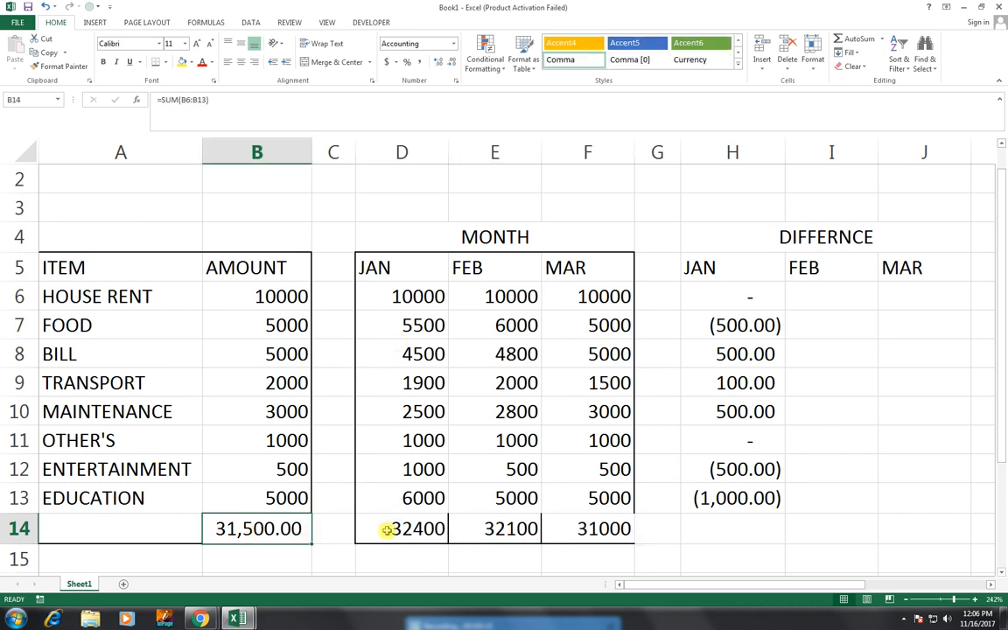
pyautogui.moveTo(389, 528); pyautogui.dragTo(579, 520)
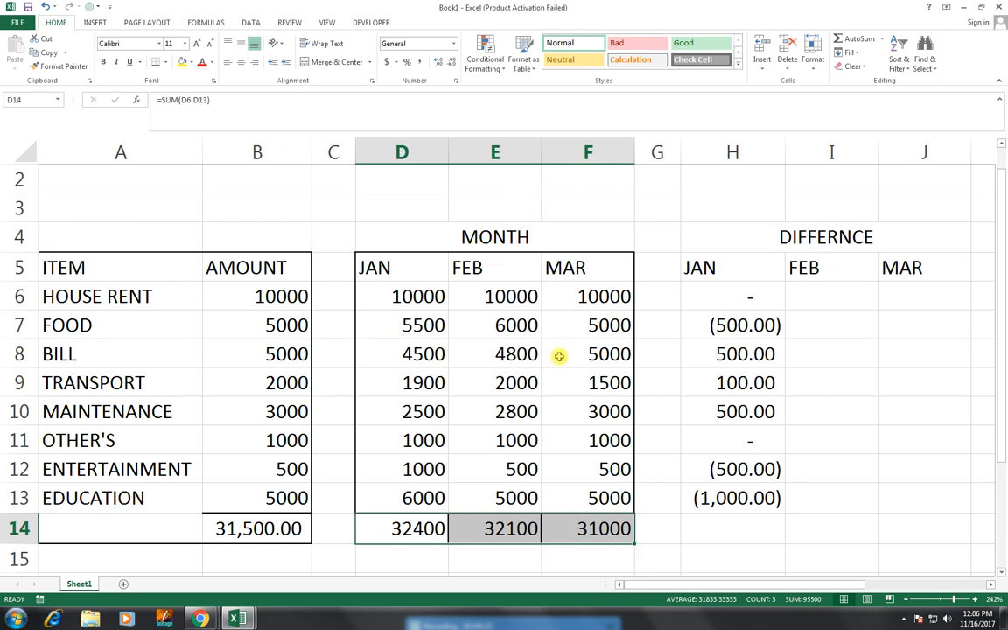
pyautogui.click(421, 63)
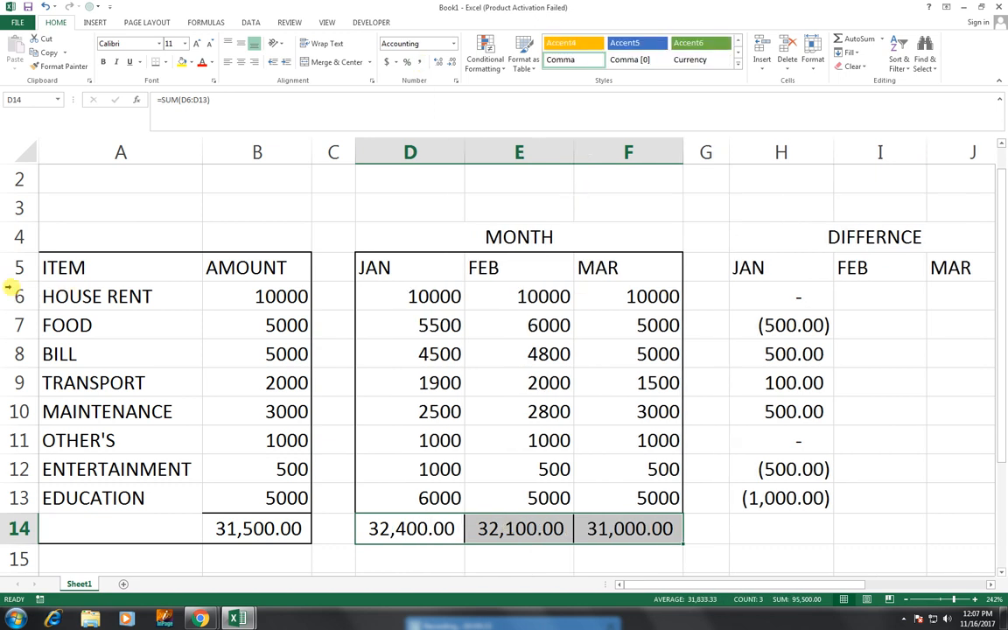
# Zoom the worksheet to fit the selected range A1:J14, covering all three tables
pyautogui.moveTo(191, 262); pyautogui.dragTo(911, 254)
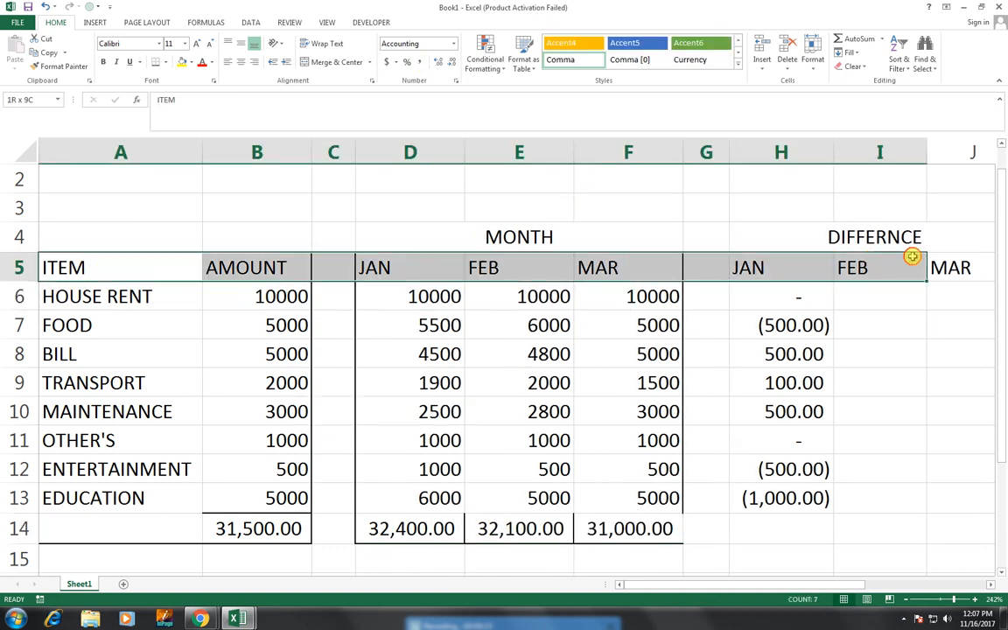
pyautogui.click(911, 255)
pyautogui.click(934, 266)
pyautogui.moveTo(723, 250); pyautogui.dragTo(139, 280)
pyautogui.scroll(1, 128, 263)
pyautogui.moveTo(86, 180); pyautogui.dragTo(973, 544)
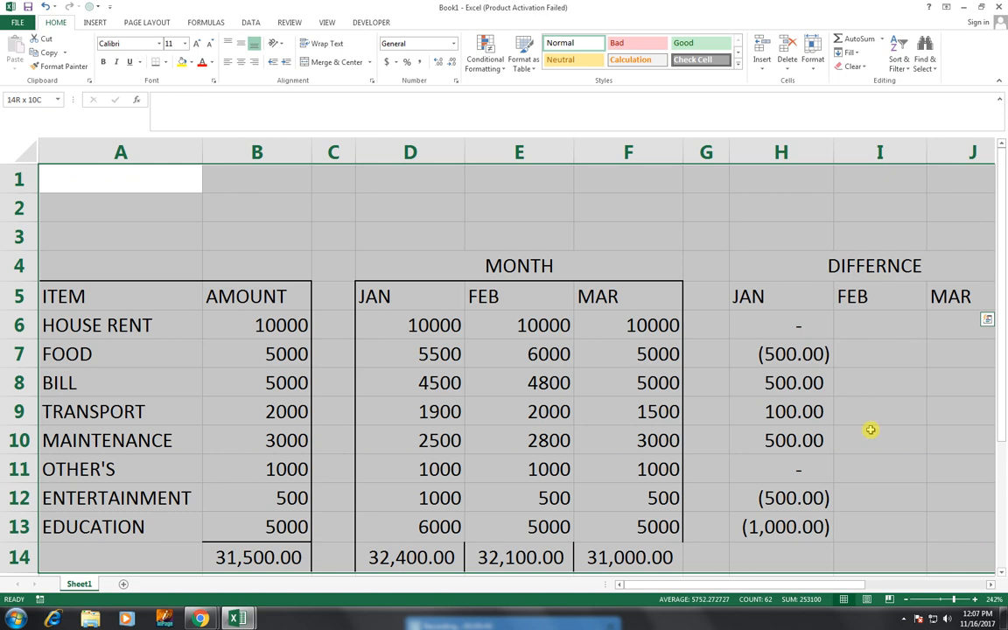
pyautogui.click(326, 22)
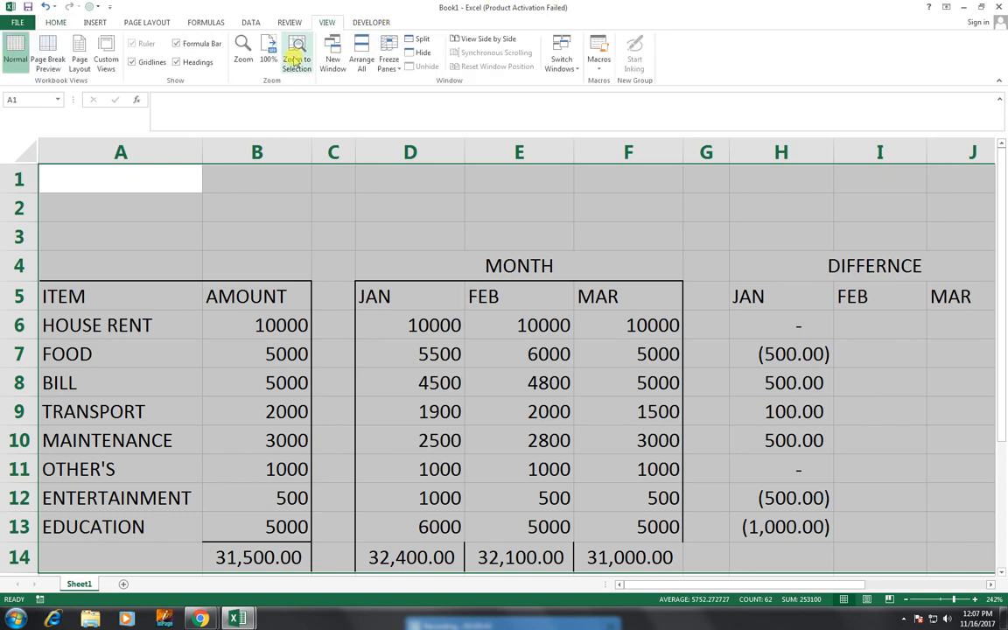
pyautogui.click(297, 54)
pyautogui.click(590, 348)
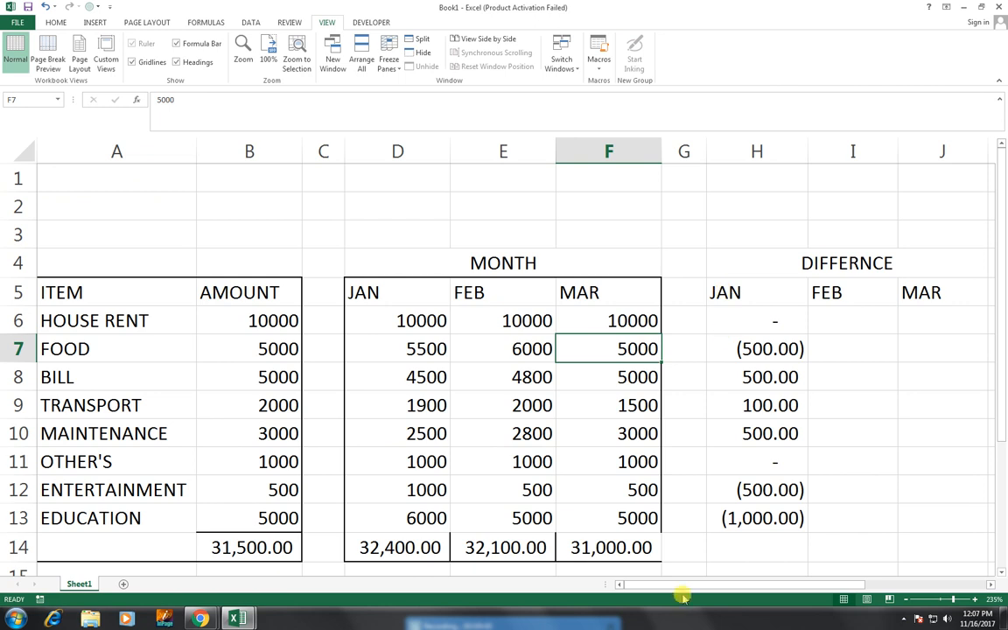
# Remove all borders from the January to March totals in D14:F14
pyautogui.click(614, 538)
pyautogui.moveTo(438, 538); pyautogui.dragTo(578, 545)
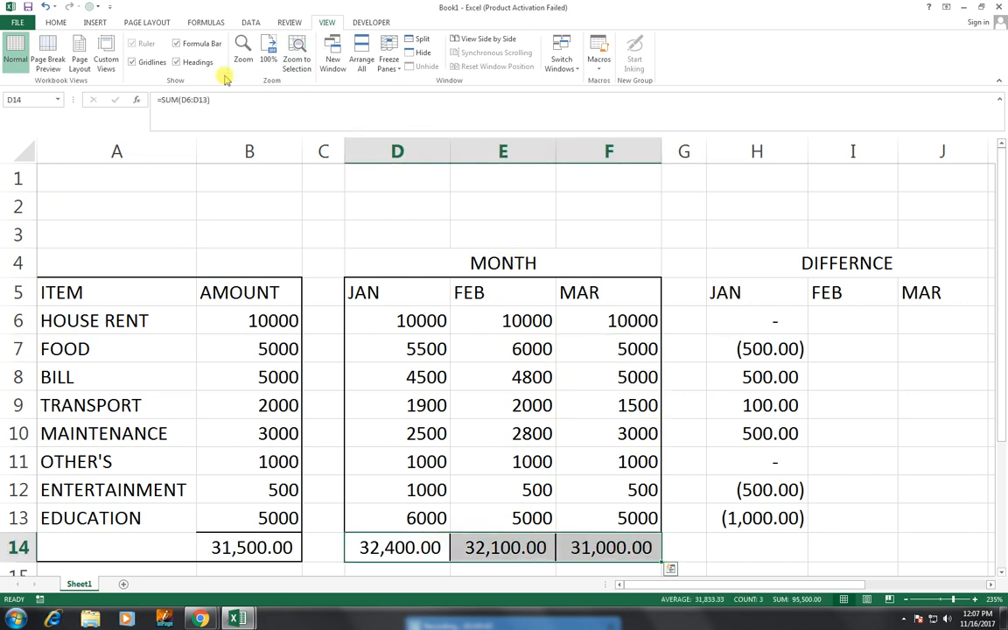
pyautogui.click(51, 22)
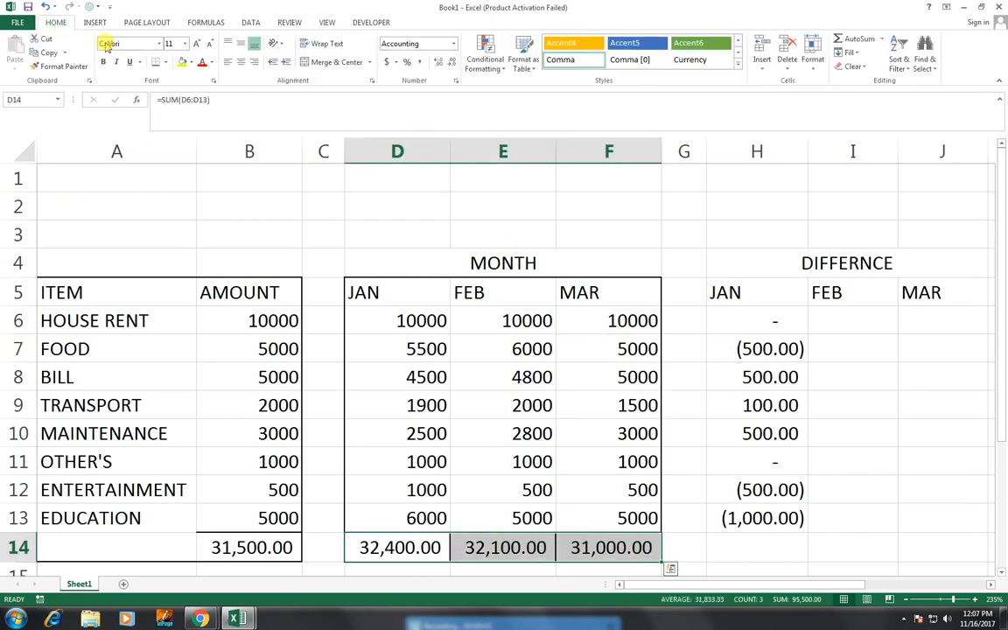
pyautogui.click(163, 63)
pyautogui.click(198, 164)
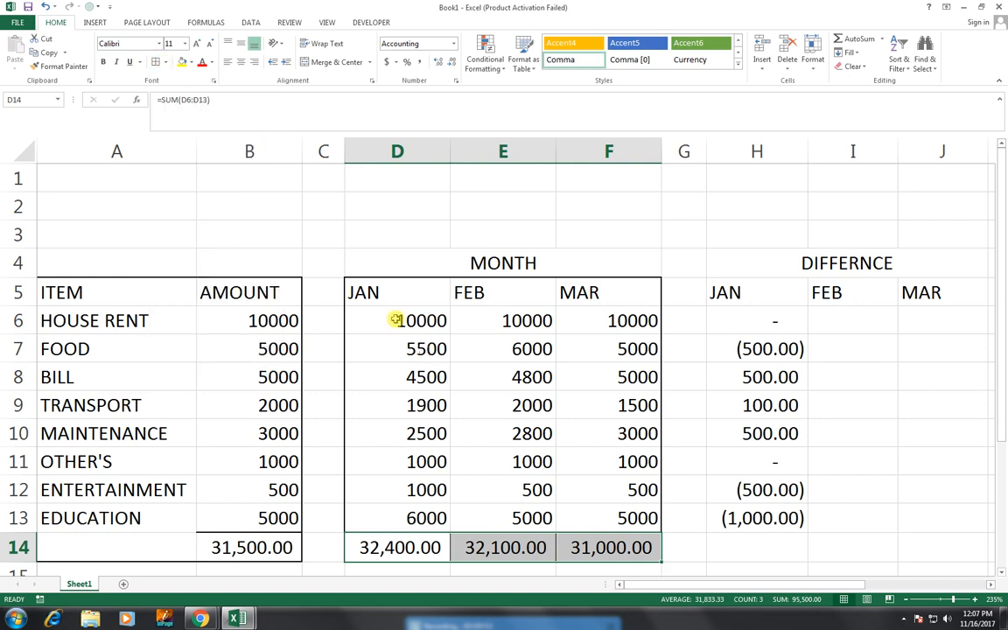
pyautogui.click(162, 62)
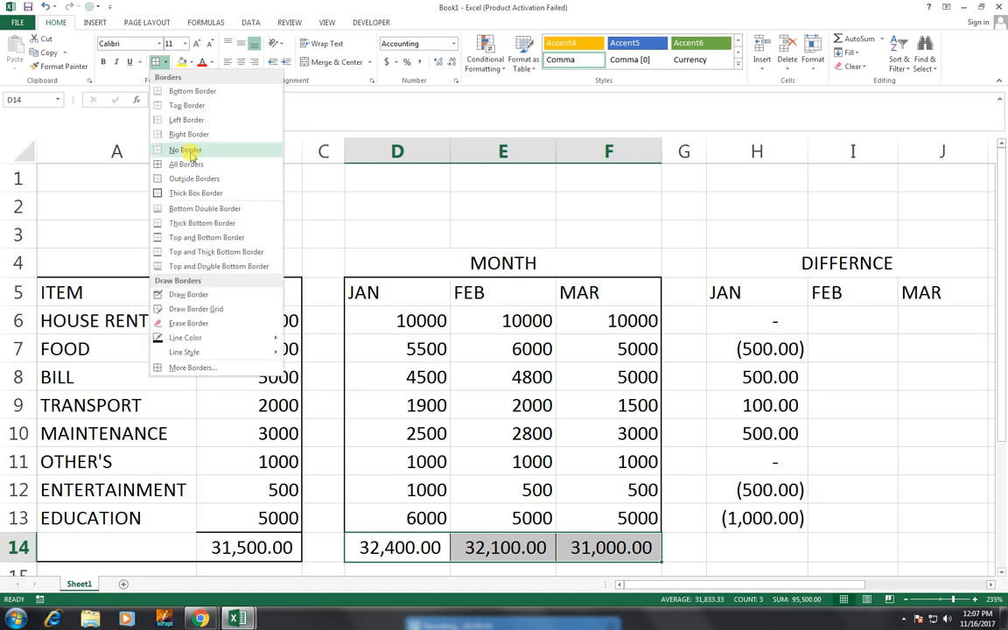
pyautogui.click(186, 153)
pyautogui.click(469, 450)
# Apply a thick box border around the January to March expense table in D5:F14
pyautogui.moveTo(390, 288); pyautogui.dragTo(607, 541)
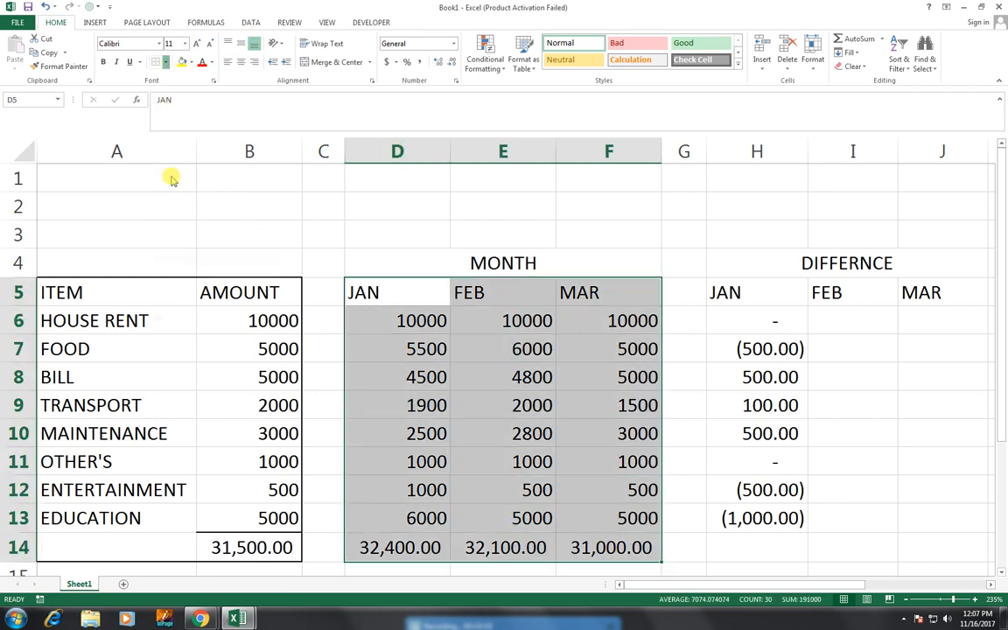
pyautogui.click(165, 62)
pyautogui.click(179, 193)
pyautogui.click(511, 400)
# Apply a thick box border around the difference table in H5:J14
pyautogui.moveTo(727, 302); pyautogui.dragTo(924, 540)
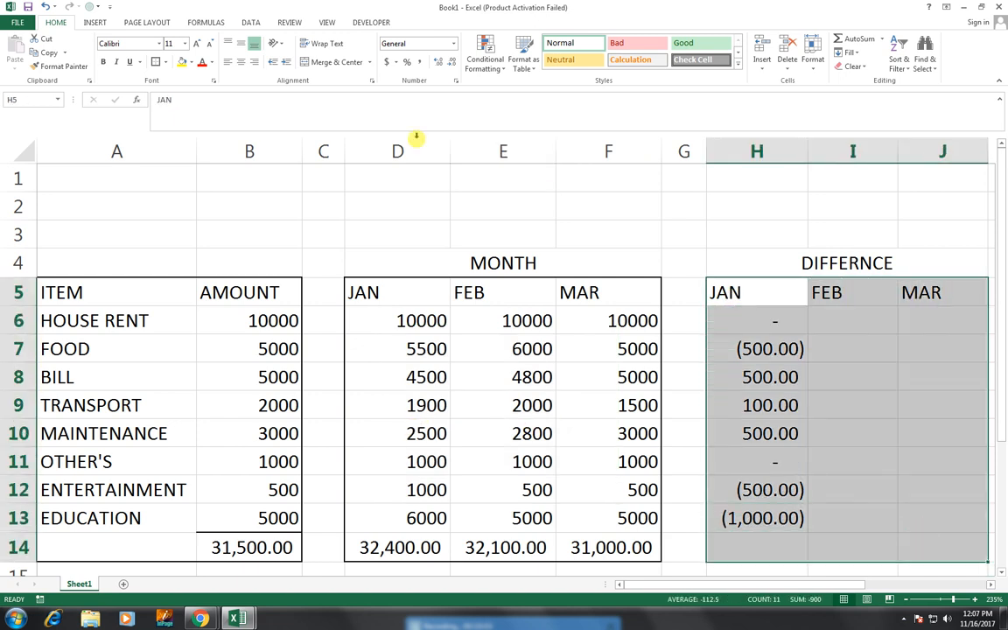
pyautogui.click(166, 63)
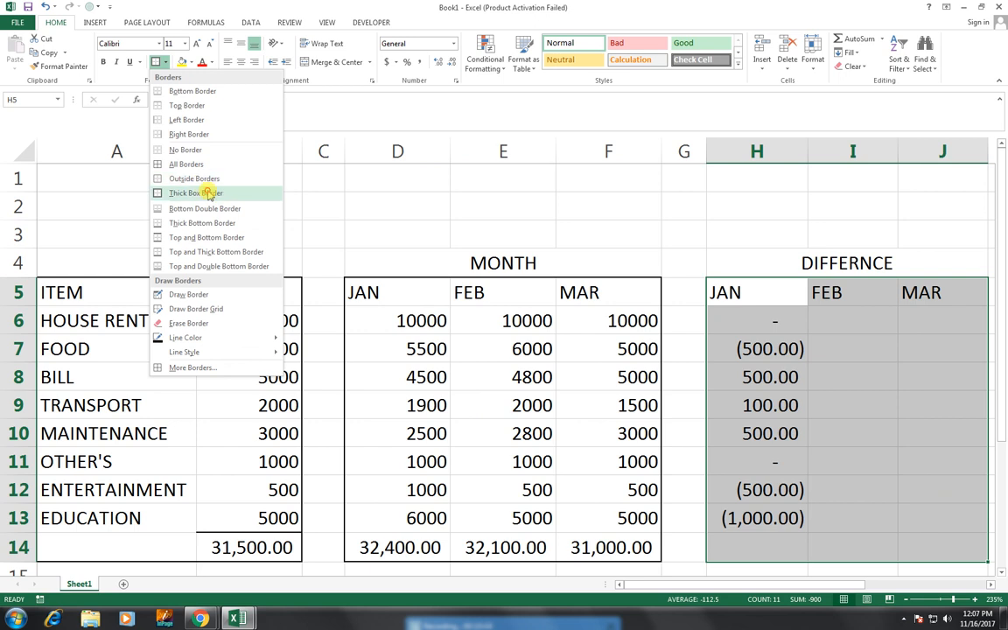
pyautogui.click(208, 192)
pyautogui.click(83, 291)
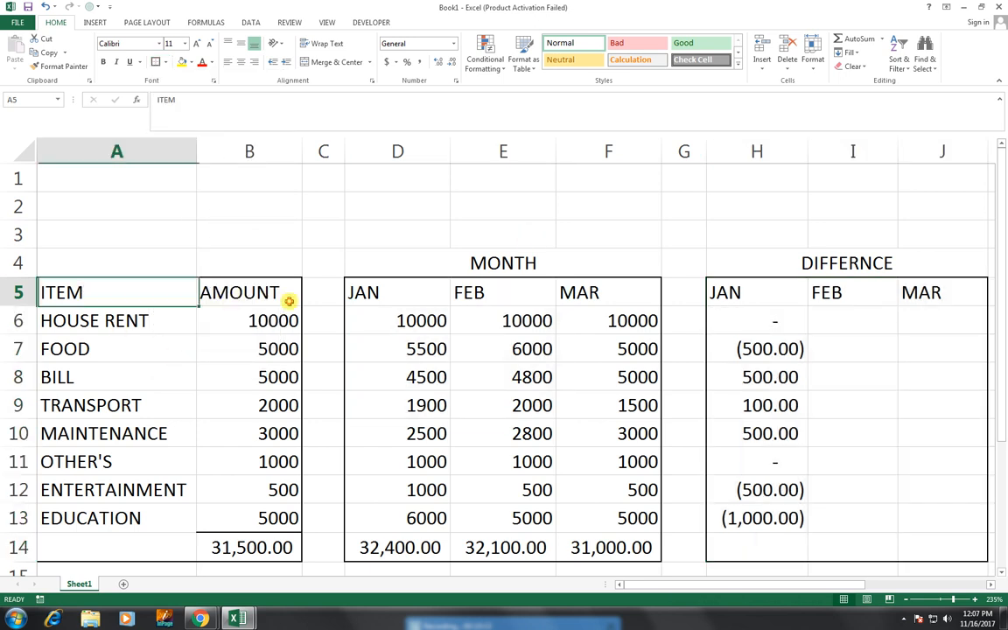
pyautogui.keyDown('shift'); pyautogui.click(289, 300); pyautogui.keyUp('shift')
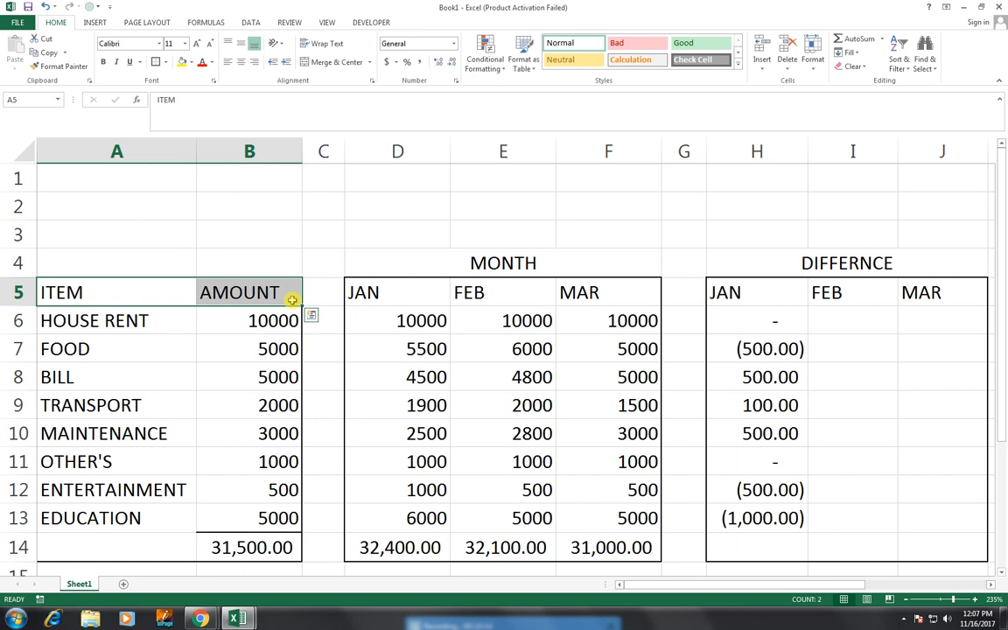
pyautogui.click(311, 315)
# Calculate the February difference in I6 with =B6-E6 and fill the formula down to I13
pyautogui.click(846, 327)
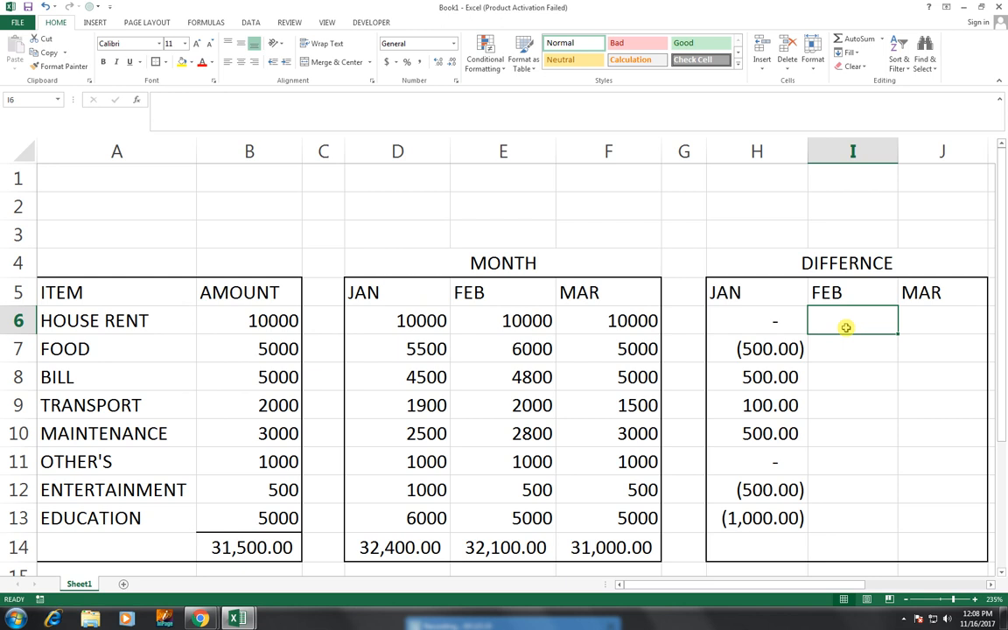
pyautogui.write('=')
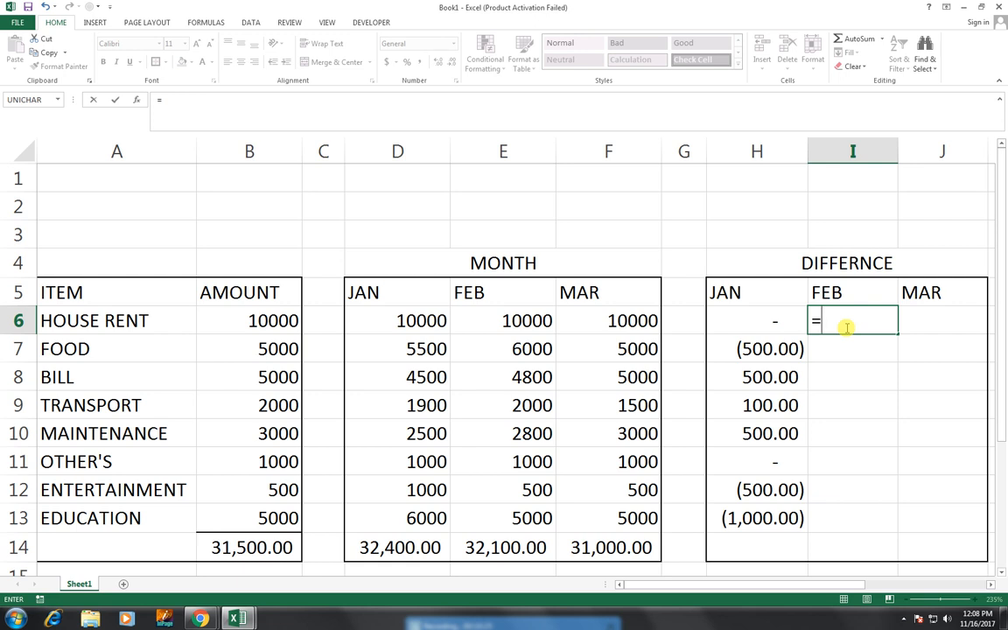
pyautogui.press('Left')
pyautogui.press('Left')
pyautogui.press('Left')
pyautogui.press('Left')
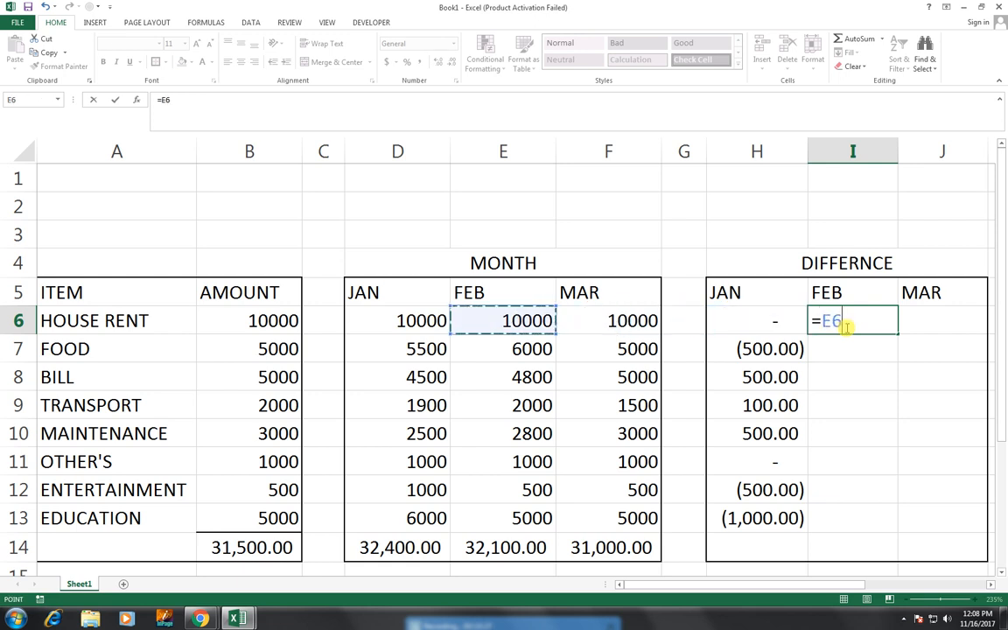
pyautogui.press('Left')
pyautogui.press('Left')
pyautogui.press('Left')
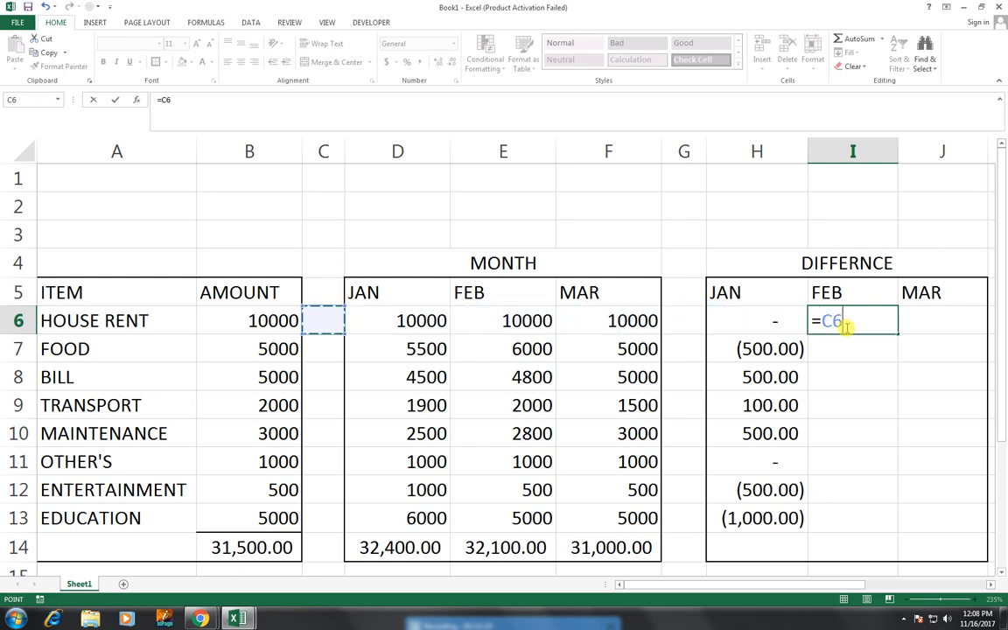
pyautogui.write('-')
pyautogui.press('Left')
pyautogui.press('Left')
pyautogui.press('Left')
pyautogui.press('Left')
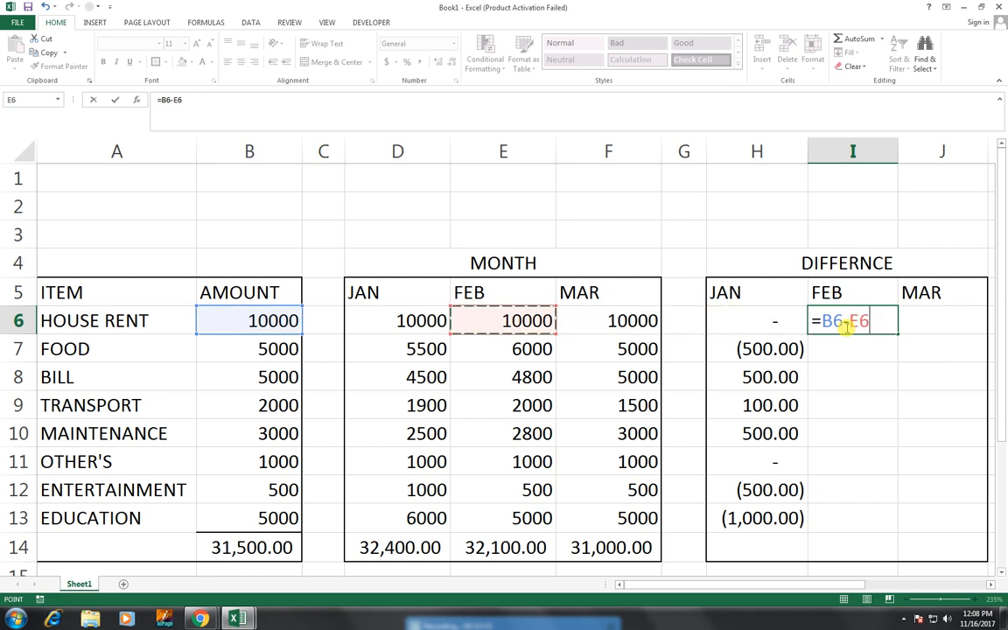
pyautogui.press('Return')
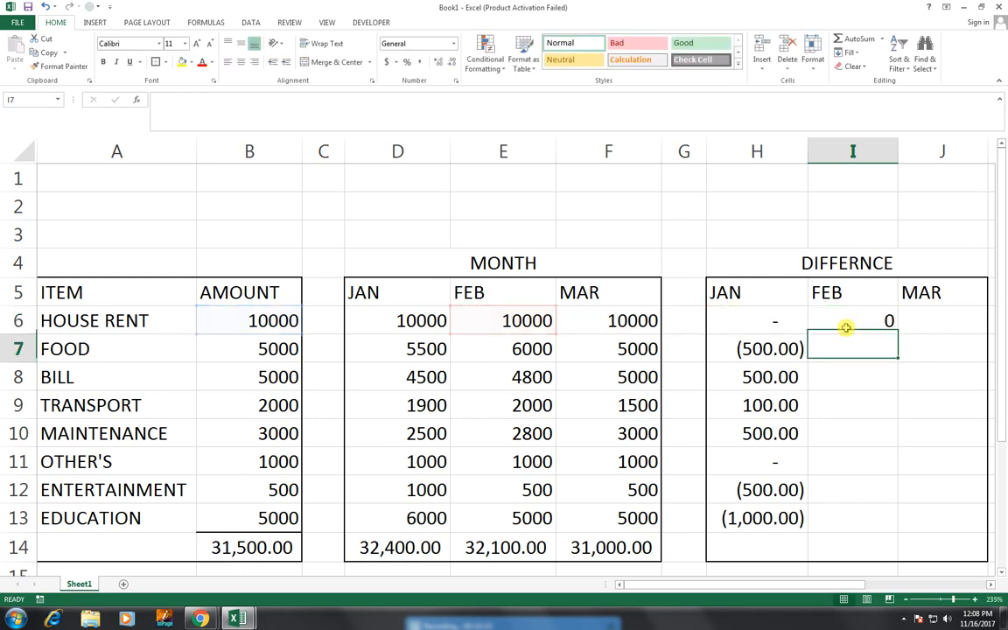
pyautogui.click(843, 322)
pyautogui.moveTo(898, 332); pyautogui.dragTo(878, 525)
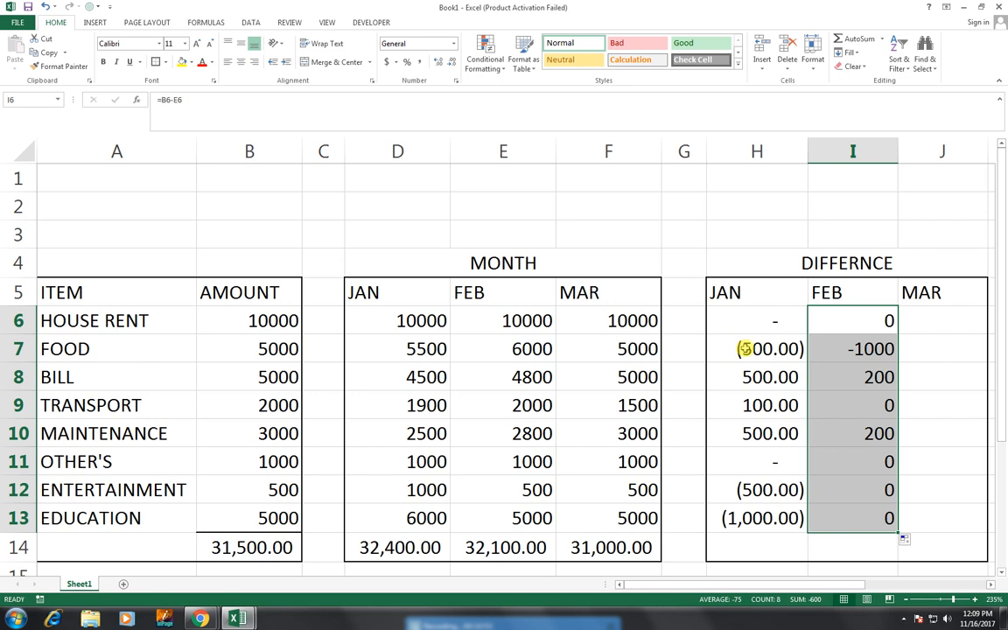
# Copy the number formatting of the January FOOD difference in H7 onto the February and March difference cells I6:J13
pyautogui.click(744, 348)
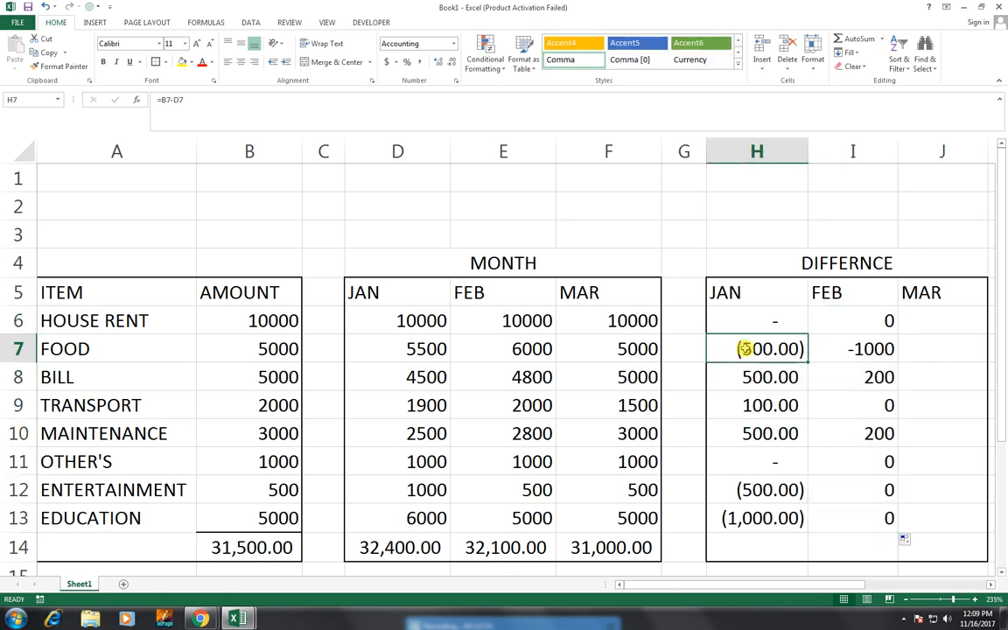
pyautogui.click(62, 68)
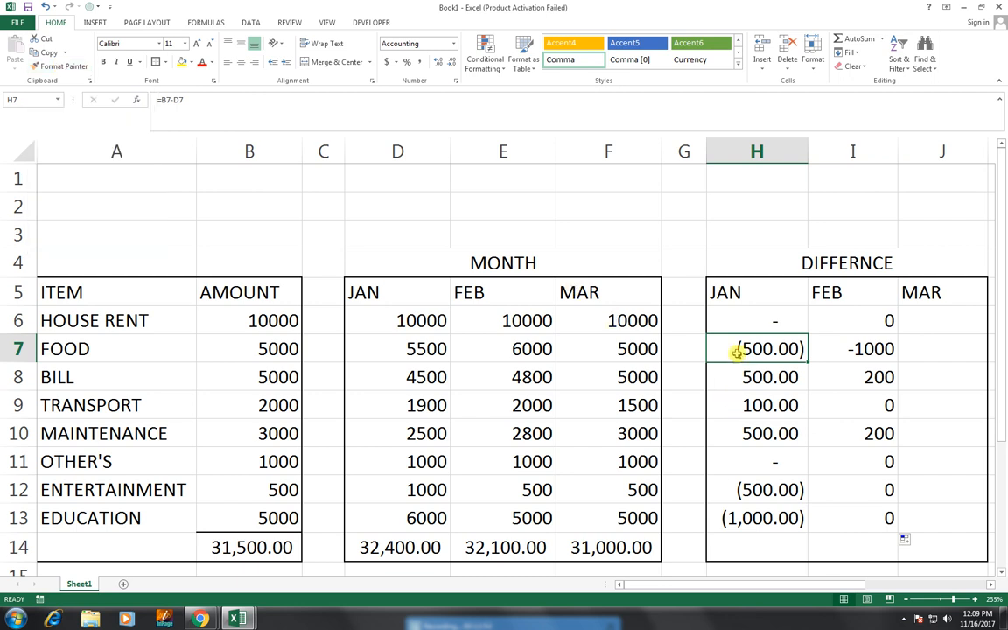
pyautogui.click(75, 67)
pyautogui.moveTo(859, 316)
pyautogui.mouseDown()
pyautogui.moveTo(866, 508)
pyautogui.moveTo(923, 517)
pyautogui.mouseUp()
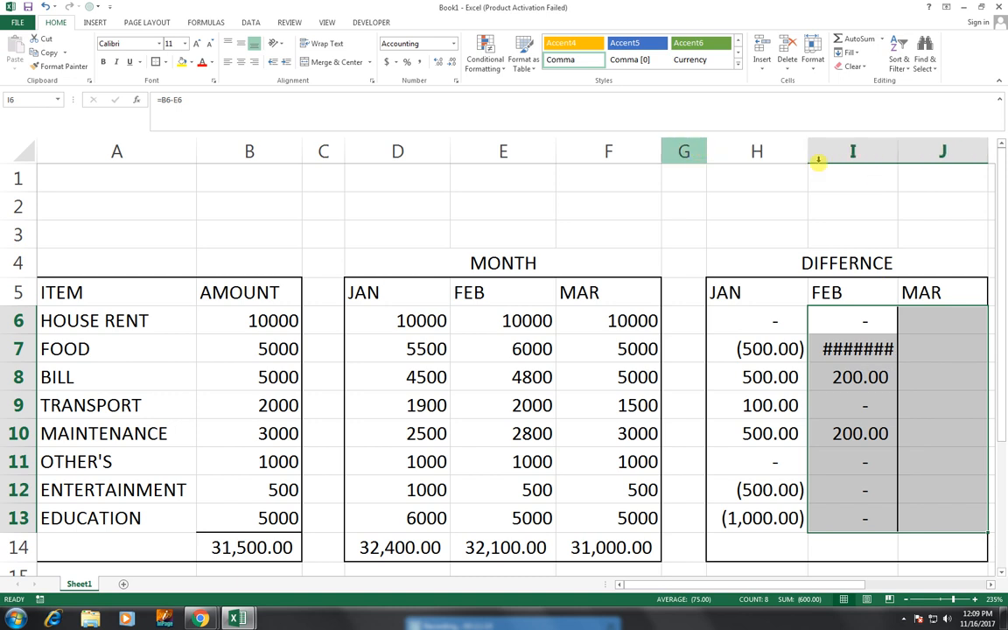
# Autofit the width of column I and narrow the spacer columns G and C
pyautogui.doubleClick(900, 151)
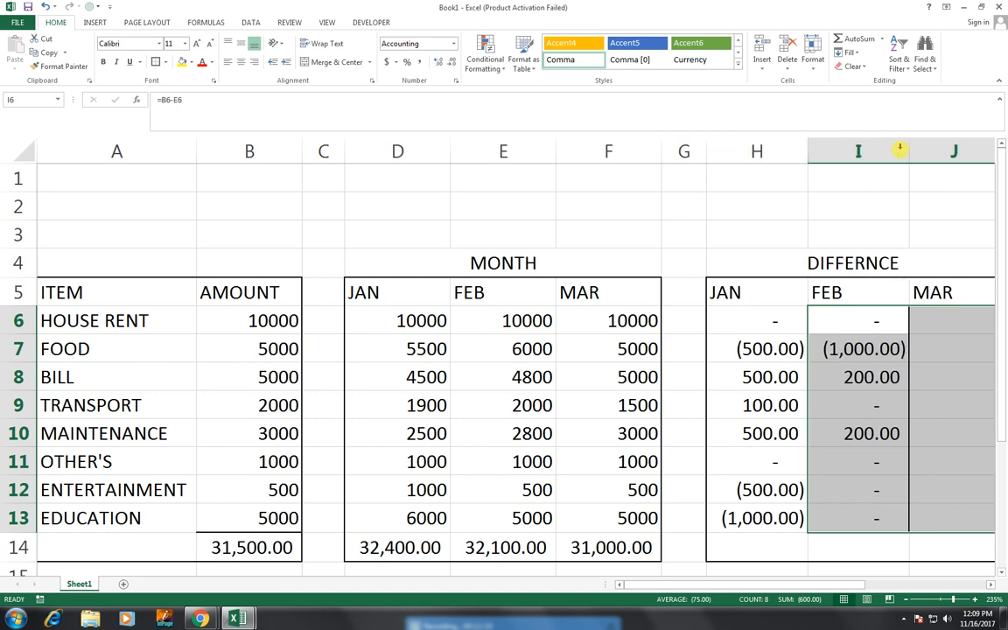
pyautogui.moveTo(706, 152); pyautogui.dragTo(685, 153)
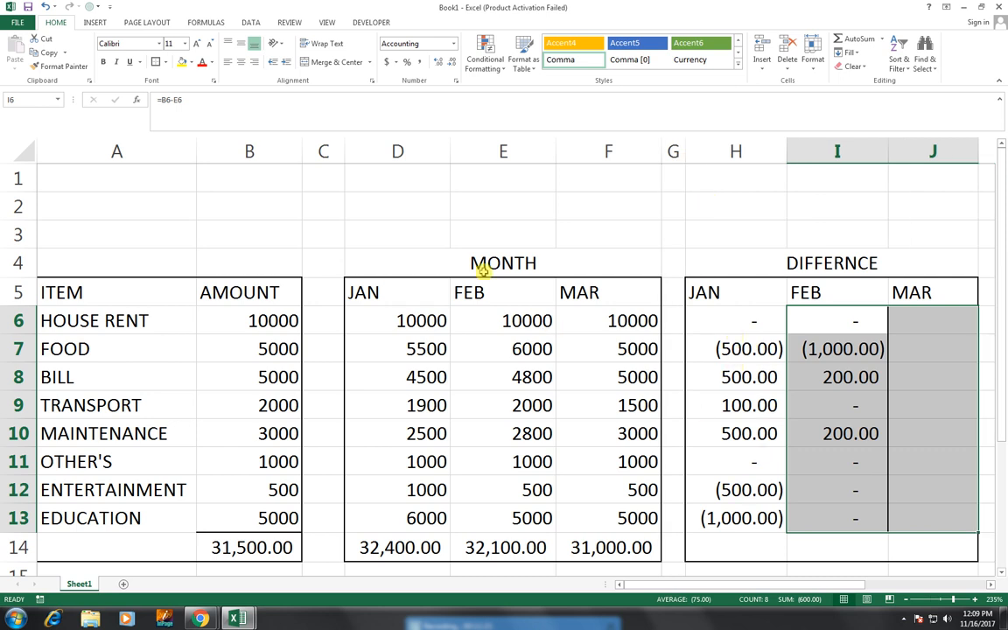
pyautogui.moveTo(341, 153); pyautogui.dragTo(333, 153)
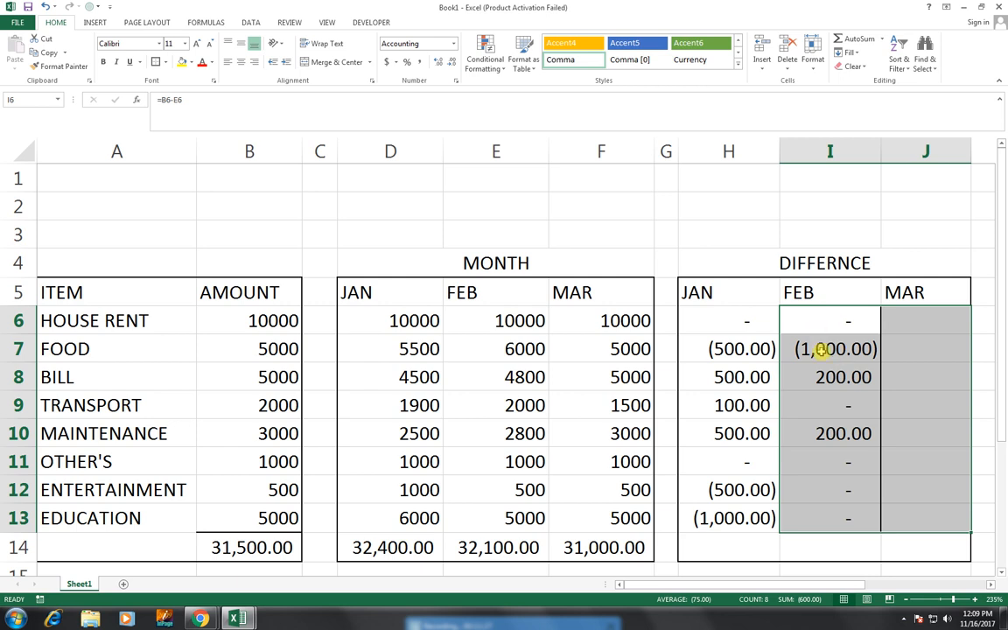
pyautogui.click(453, 79)
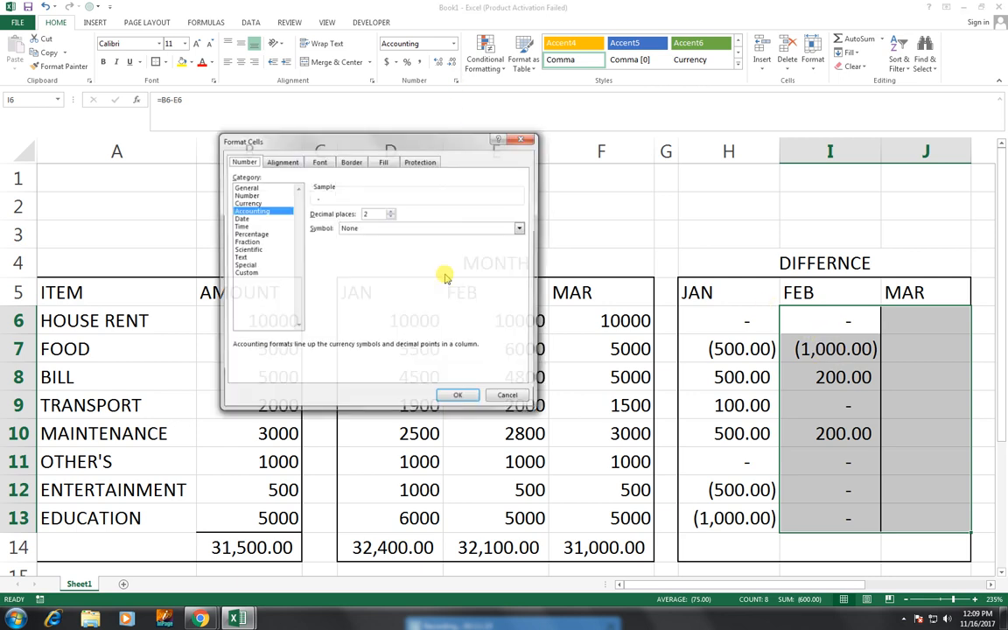
pyautogui.click(246, 203)
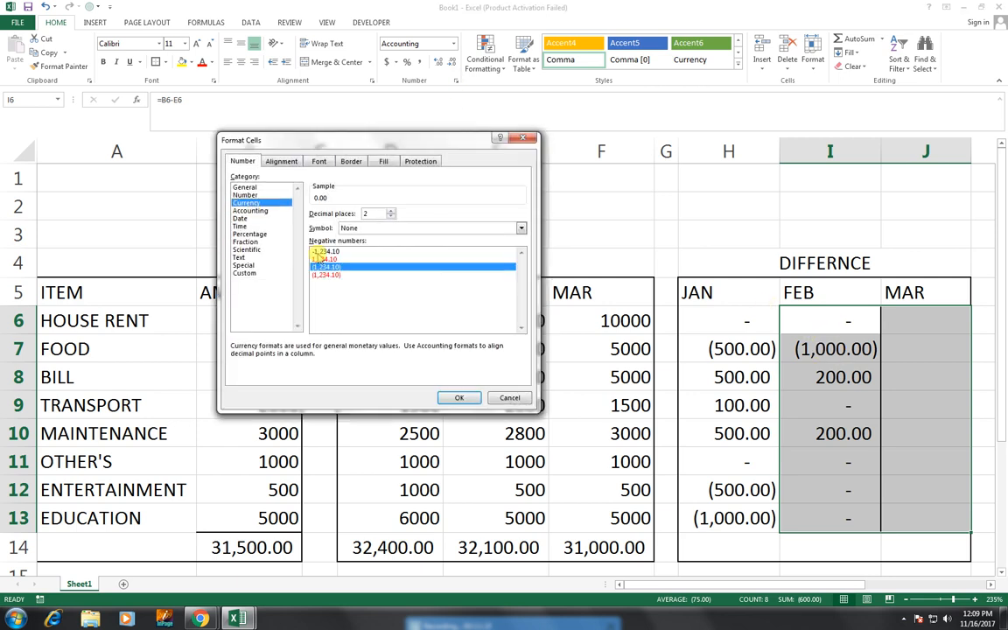
pyautogui.click(507, 397)
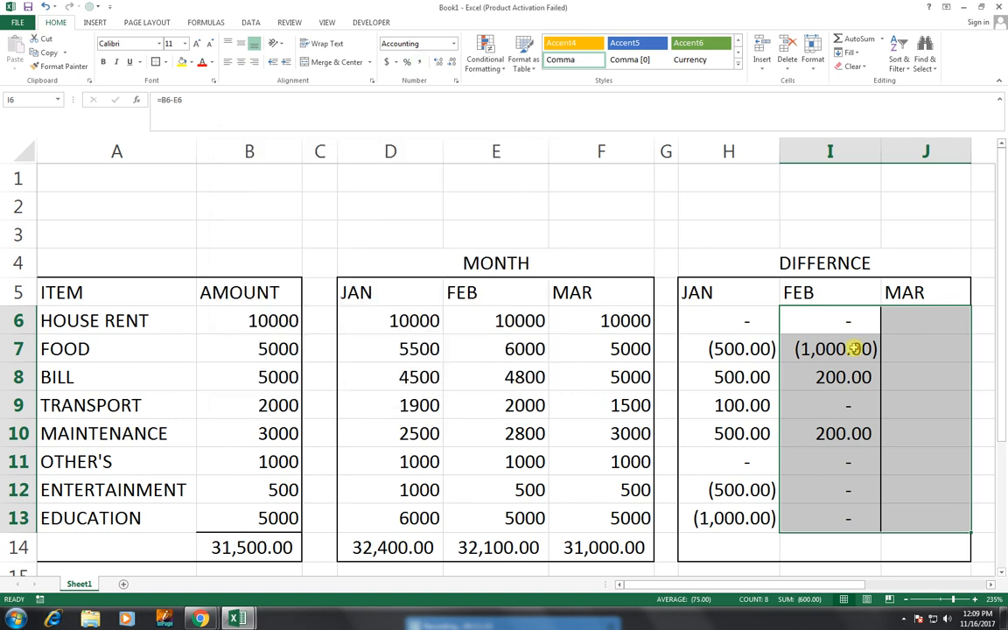
# Calculate the March difference in J6 with =B6-F6 and fill the formula down to J13
pyautogui.click(907, 320)
pyautogui.write('=')
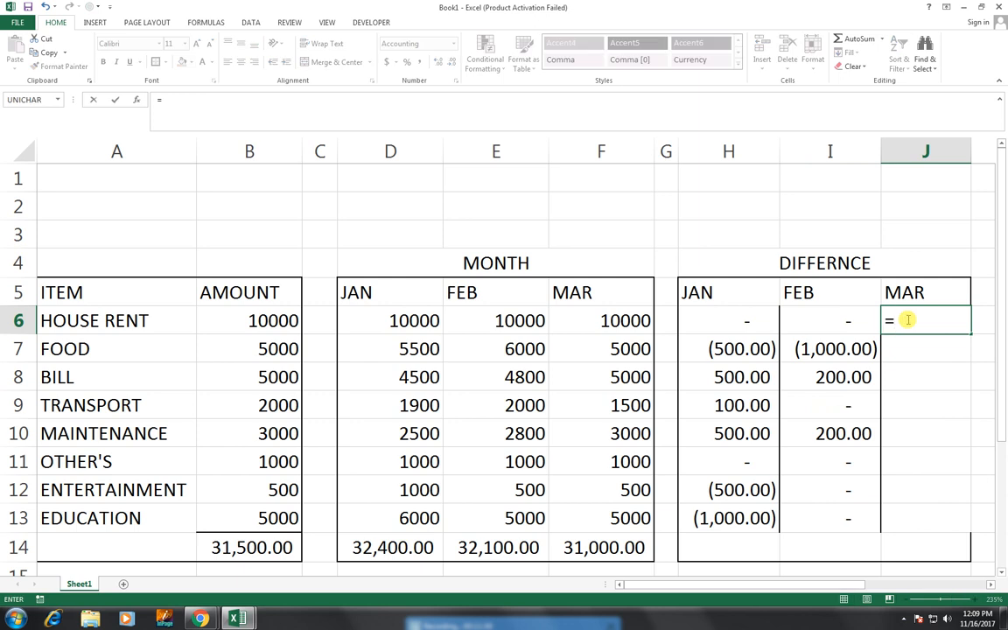
pyautogui.press('Left')
pyautogui.press('Left')
pyautogui.press('Left')
pyautogui.press('Left')
pyautogui.press('Left')
pyautogui.press('Left')
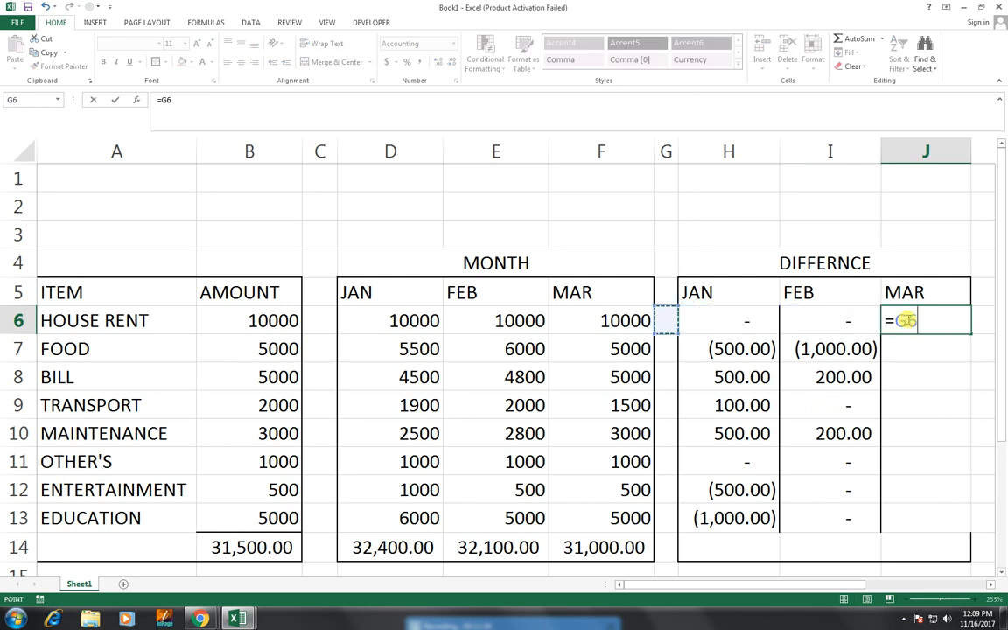
pyautogui.press('Left')
pyautogui.press('Left')
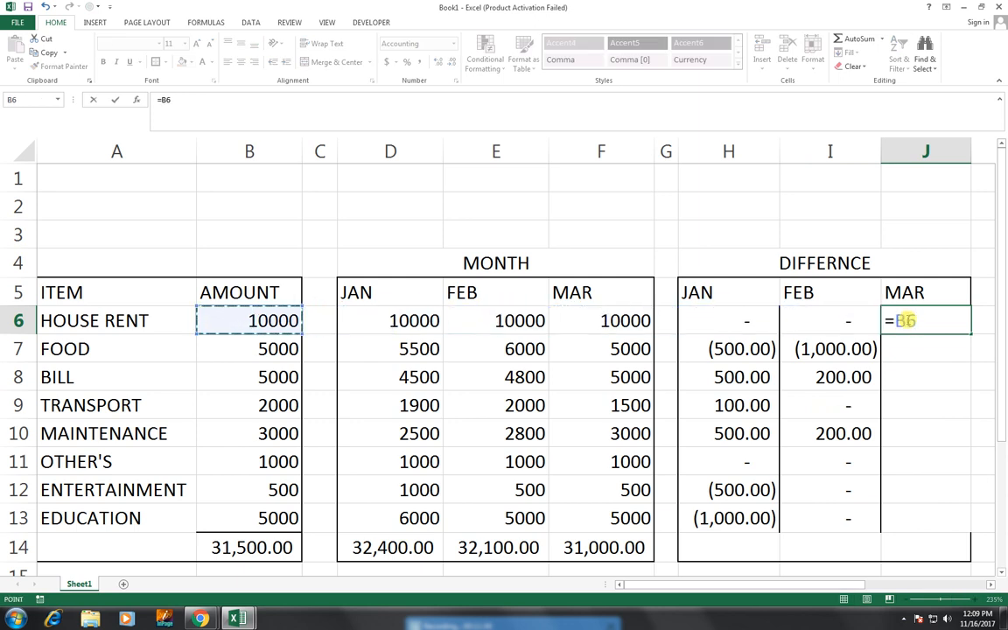
pyautogui.write('-')
pyautogui.press('Left')
pyautogui.press('Left')
pyautogui.press('Left')
pyautogui.press('Left')
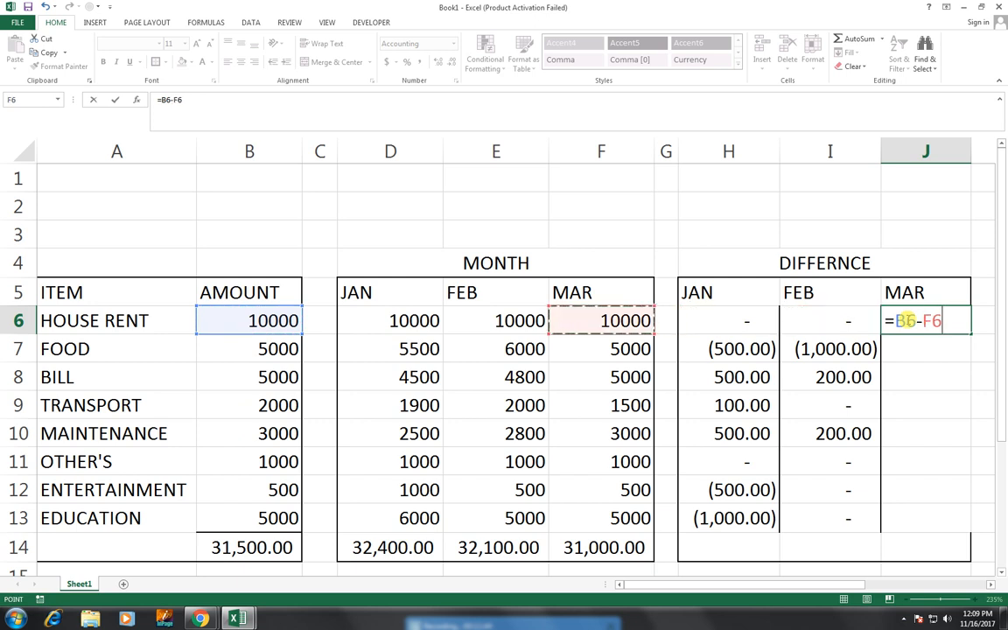
pyautogui.press('Return')
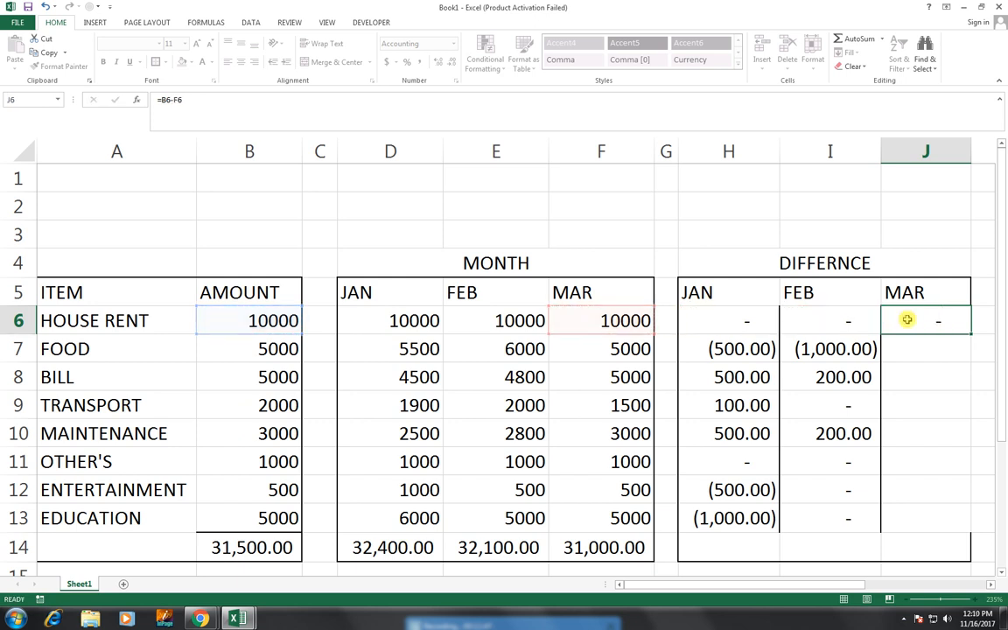
pyautogui.click(914, 320)
pyautogui.moveTo(970, 333); pyautogui.dragTo(932, 525)
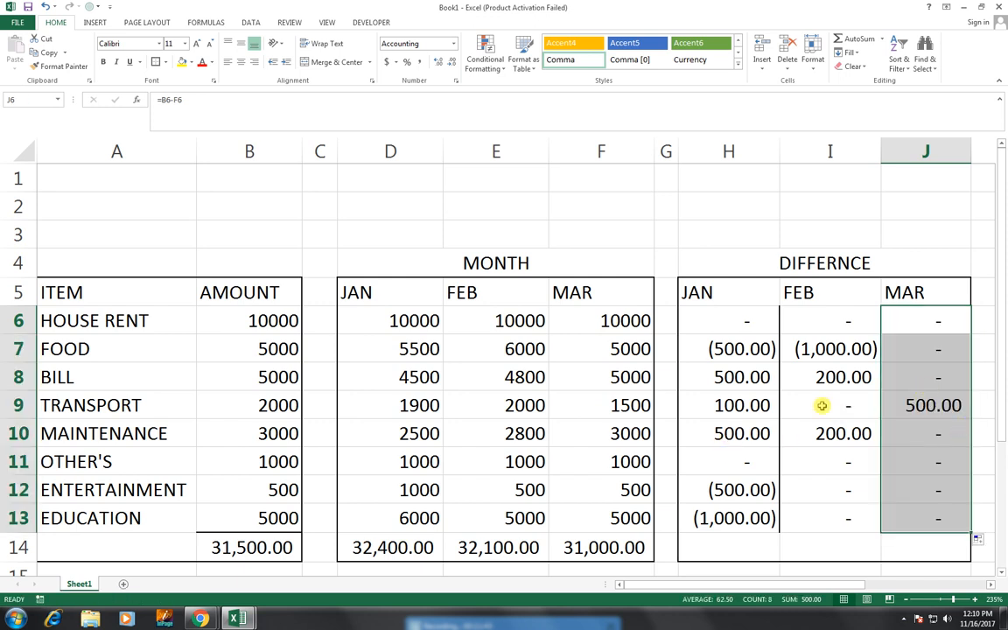
# Remove the borders from the difference values H6:J13 and apply a thick box border around H5:J14
pyautogui.moveTo(745, 319); pyautogui.dragTo(902, 505)
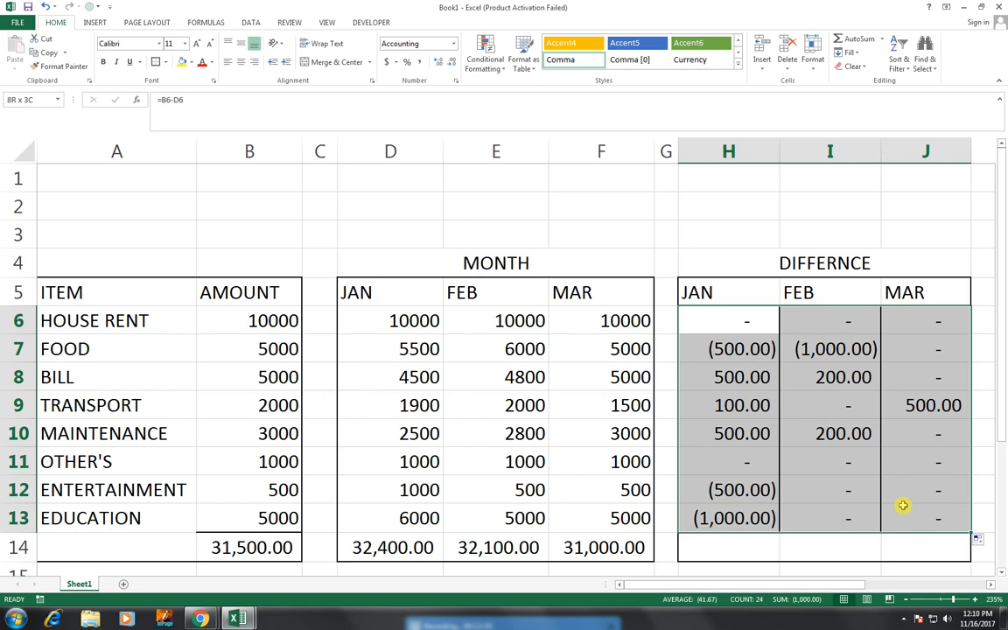
pyautogui.click(164, 62)
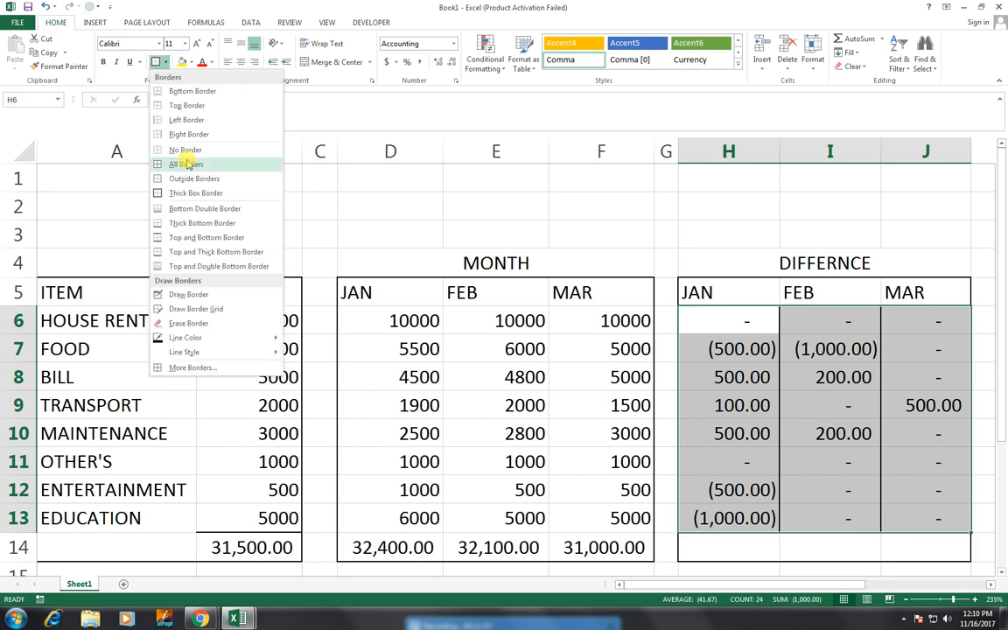
pyautogui.click(186, 152)
pyautogui.click(788, 385)
pyautogui.click(744, 292)
pyautogui.moveTo(863, 425); pyautogui.dragTo(947, 540)
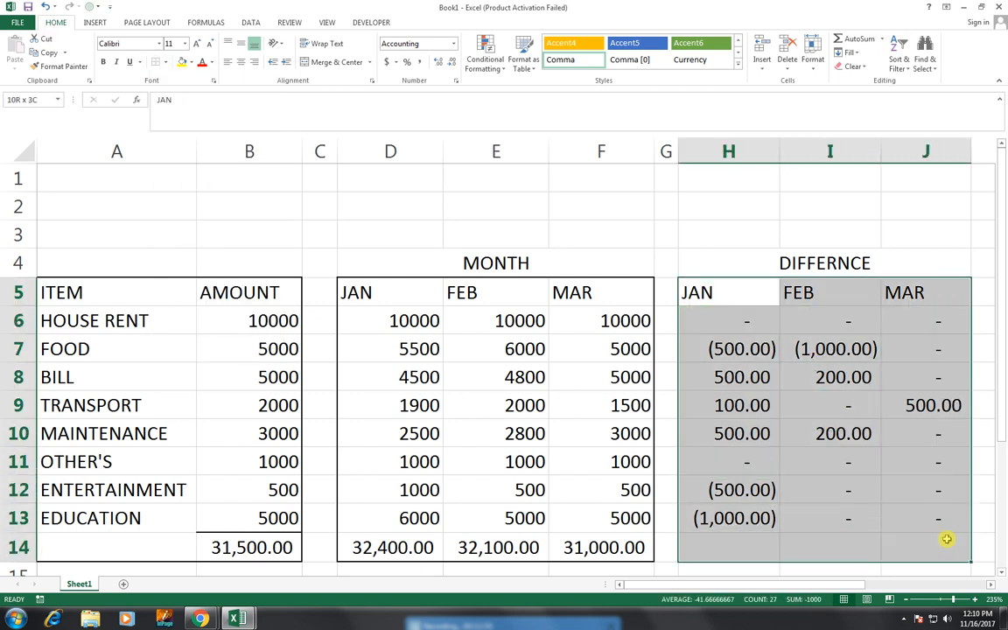
pyautogui.click(164, 62)
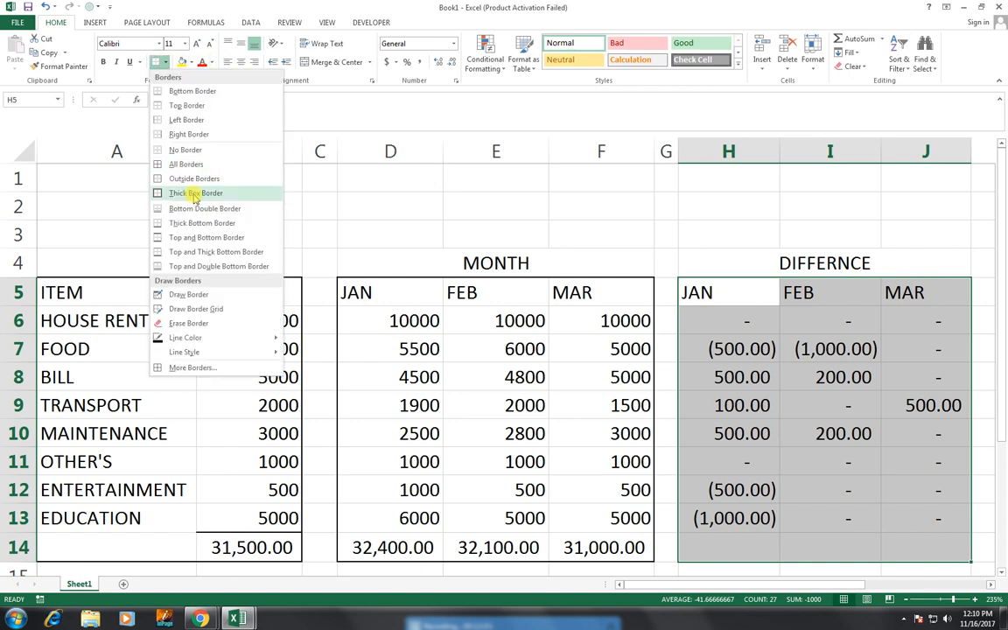
pyautogui.click(193, 194)
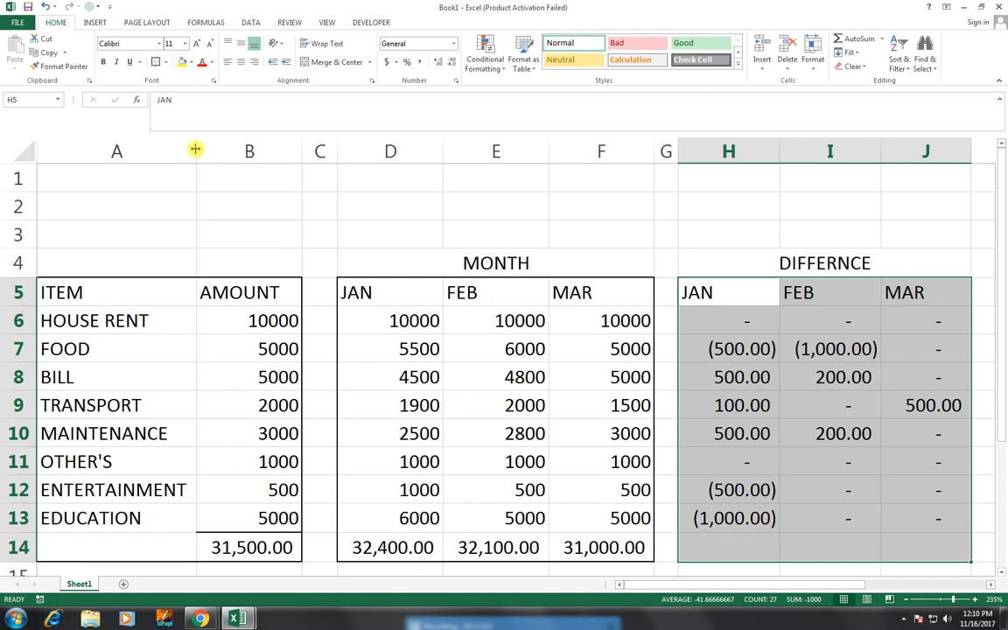
pyautogui.click(191, 322)
# Give the ITEM and AMOUNT headers in A5:B5 a black fill, white font color and centered alignment
pyautogui.moveTo(105, 292); pyautogui.dragTo(254, 286)
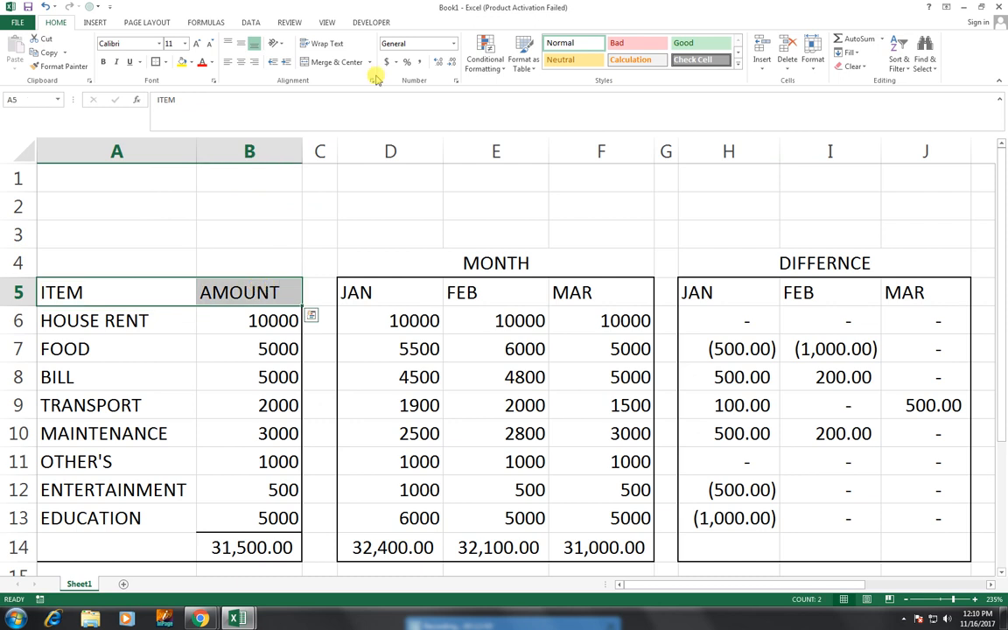
pyautogui.click(191, 62)
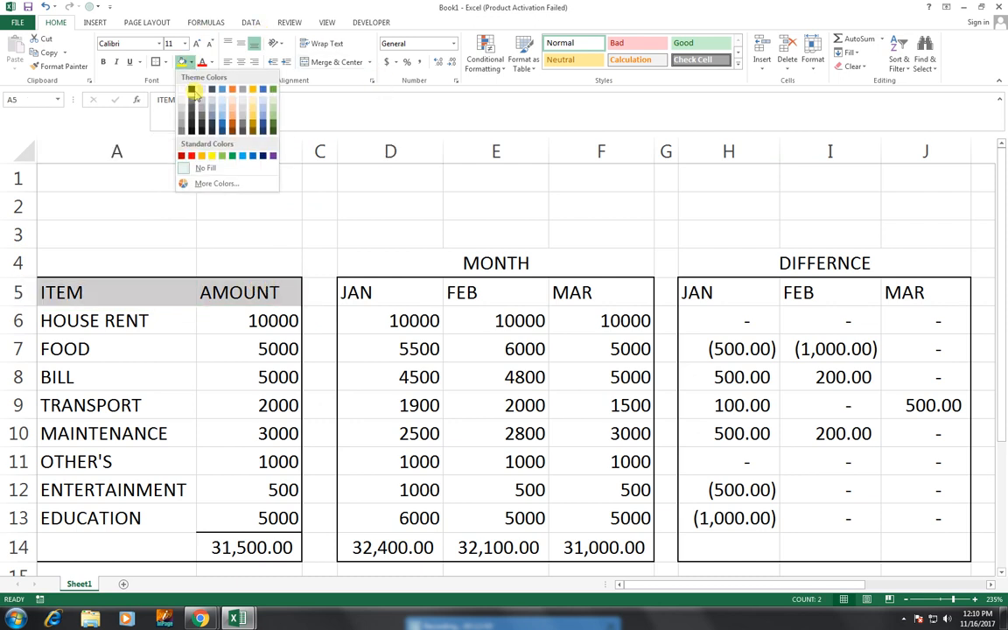
pyautogui.click(175, 87)
pyautogui.click(211, 62)
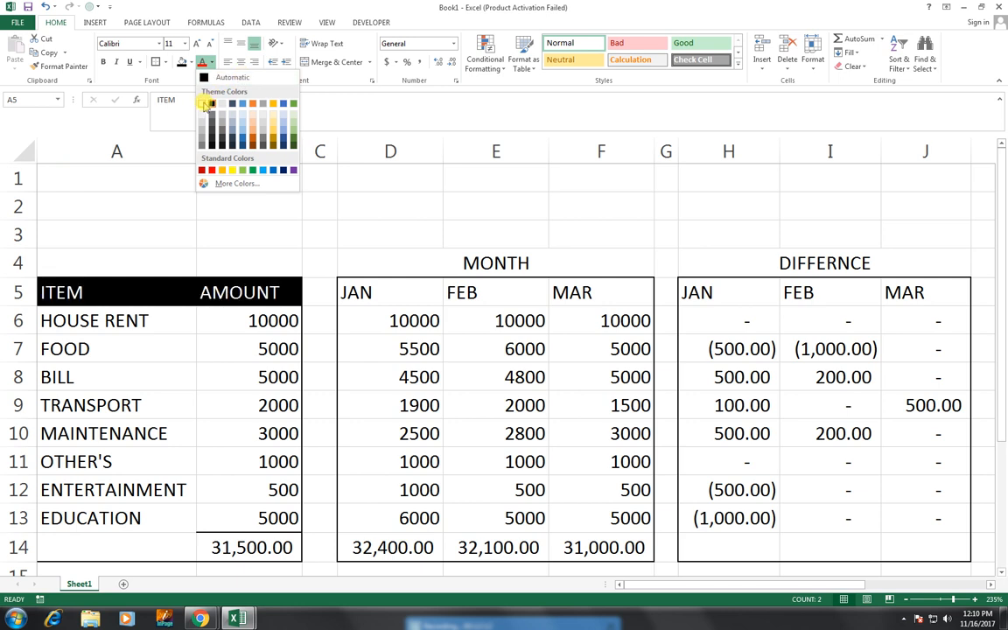
pyautogui.click(208, 103)
pyautogui.click(240, 63)
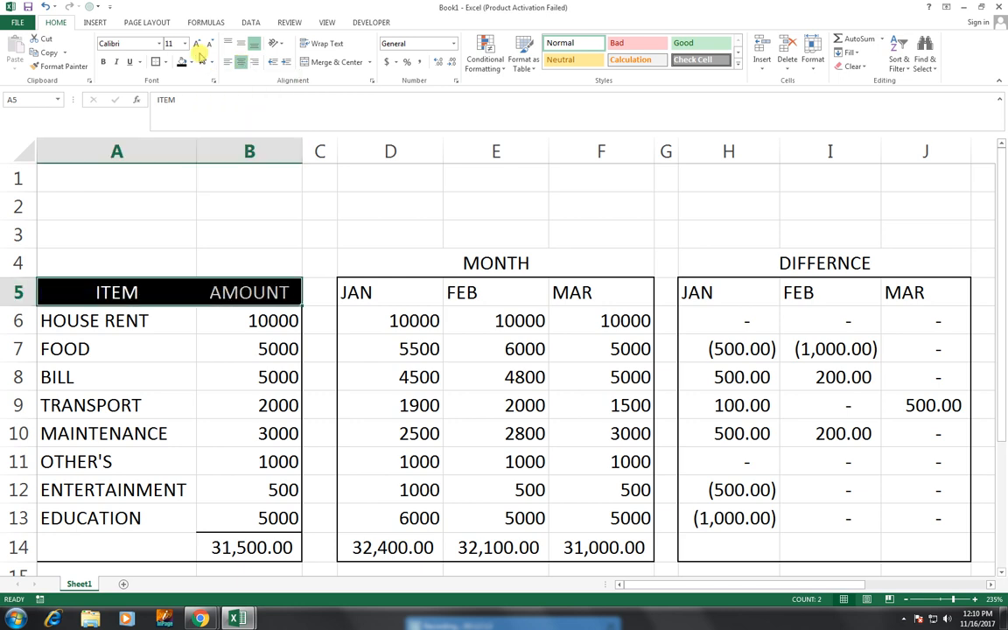
# Set the ITEM and AMOUNT headers to the AngsanaUPC font in bold
pyautogui.click(160, 44)
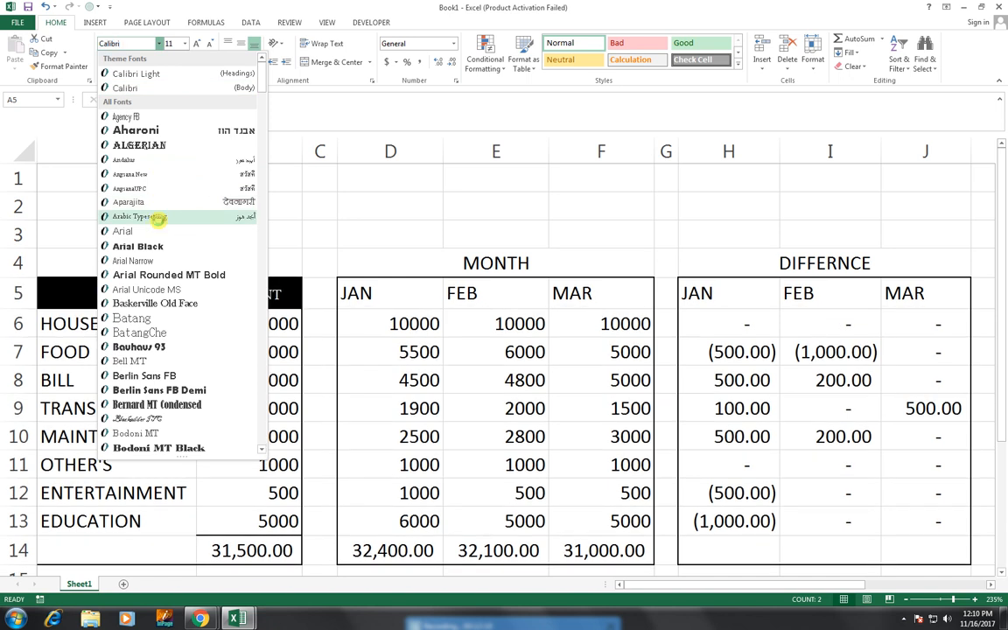
pyautogui.click(153, 218)
pyautogui.click(159, 44)
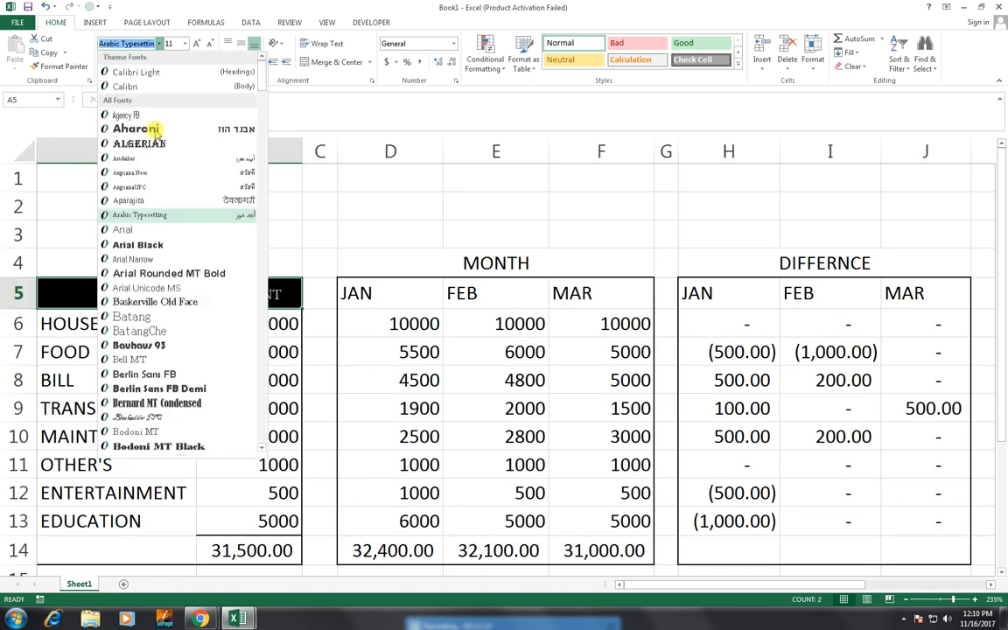
pyautogui.click(157, 188)
pyautogui.click(109, 65)
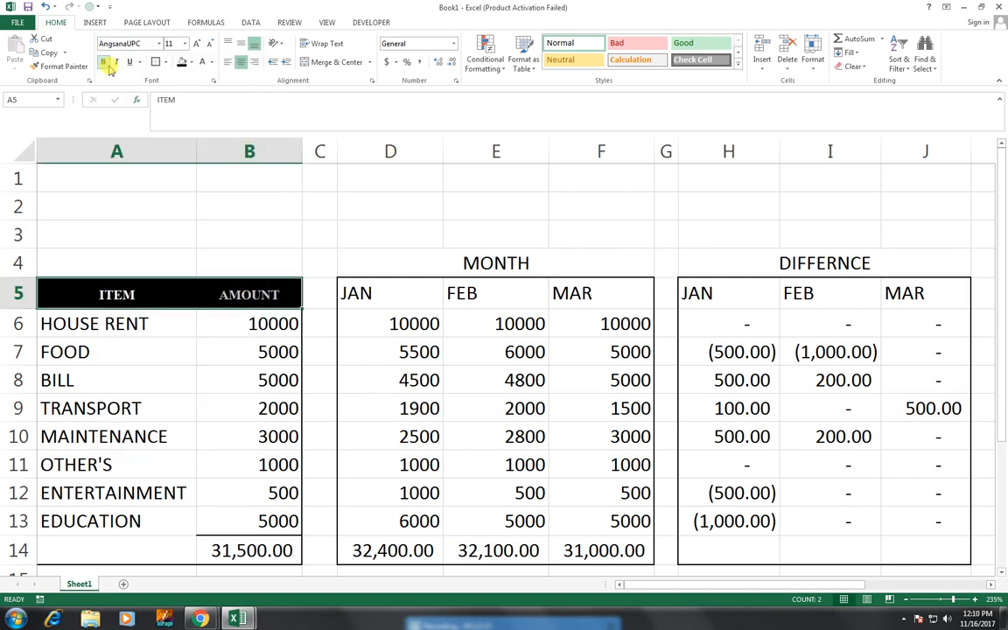
pyautogui.hotkey('ctrl', 'q')
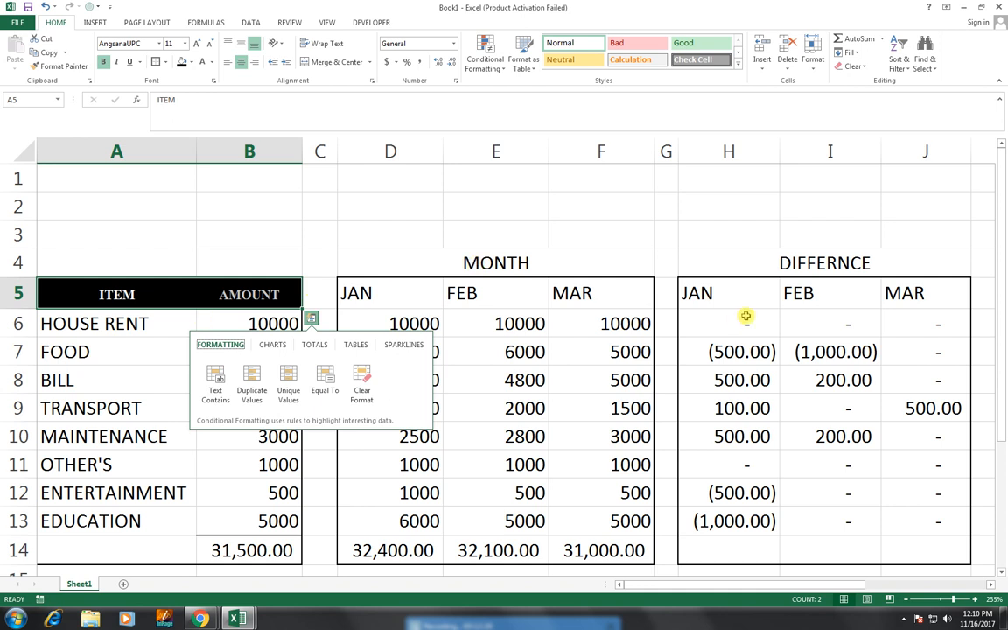
# Copy the ITEM header's formatting onto the month headers in D5:F5 and H5:J5
pyautogui.click(107, 291)
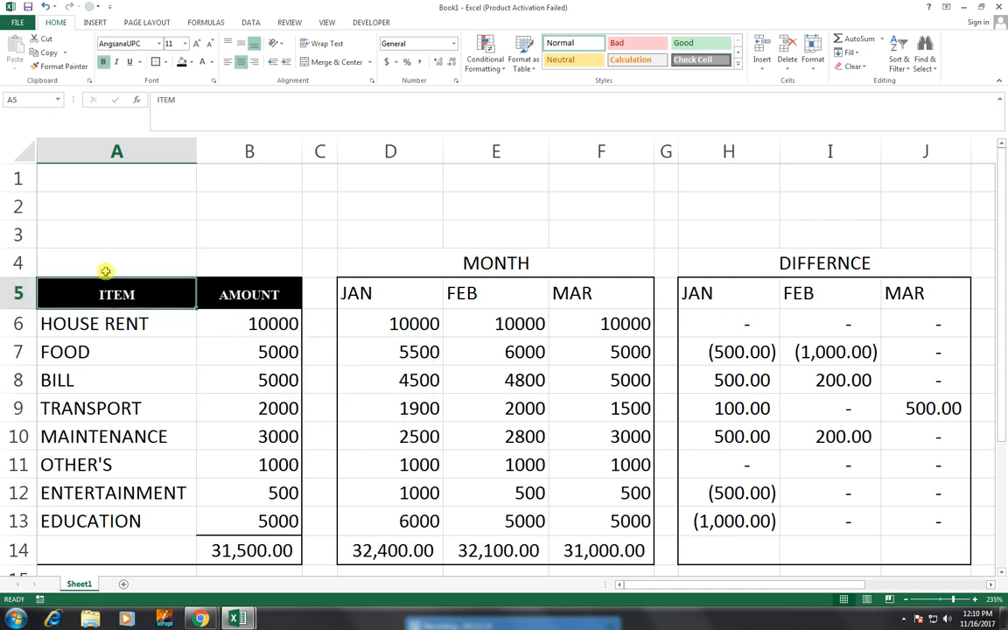
pyautogui.click(43, 65)
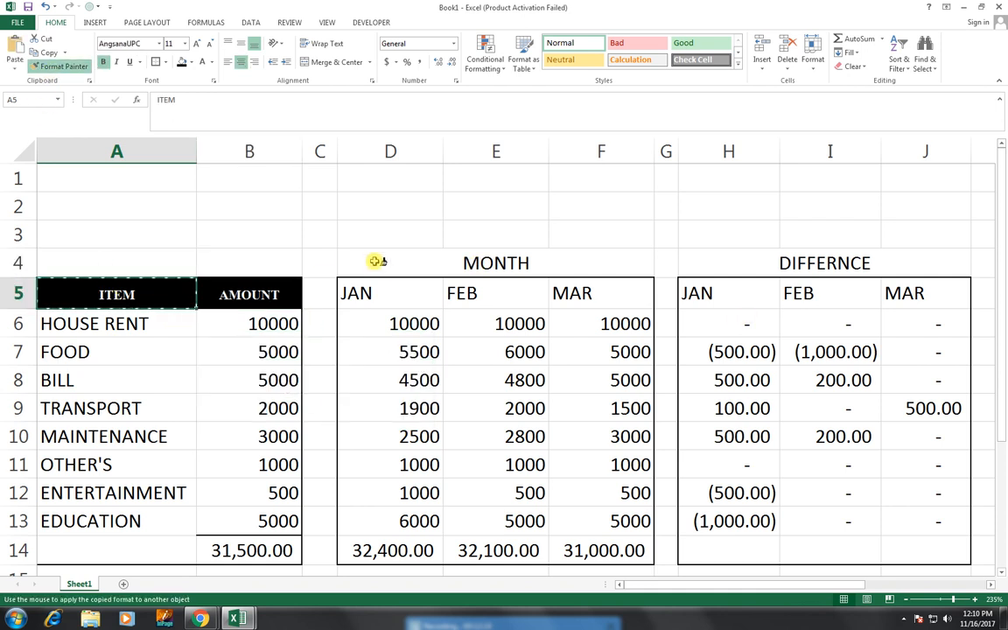
pyautogui.moveTo(371, 293); pyautogui.dragTo(611, 293)
pyautogui.click(389, 288)
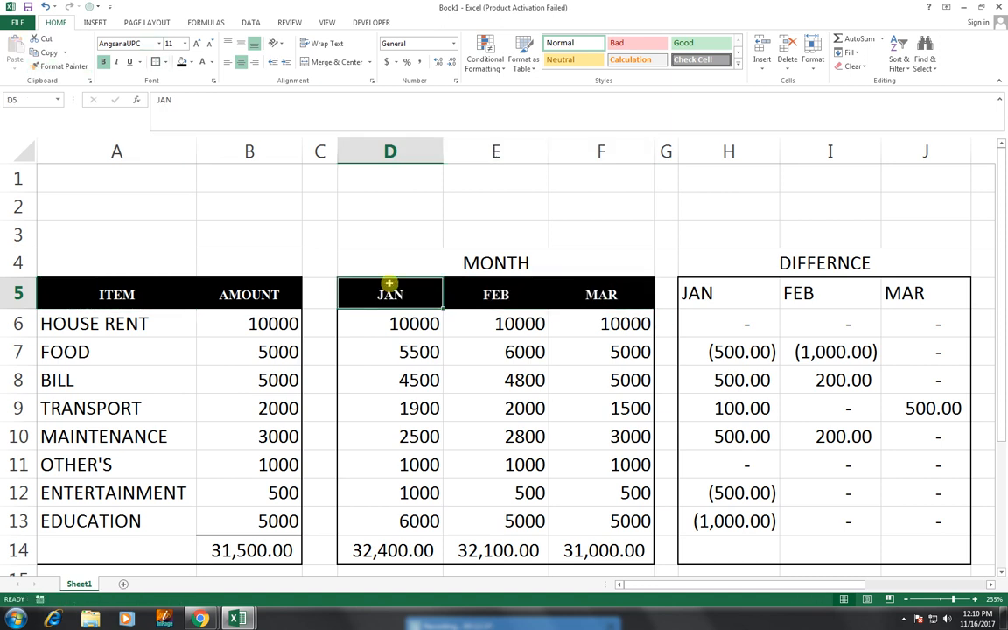
pyautogui.click(68, 68)
pyautogui.moveTo(756, 289); pyautogui.dragTo(892, 293)
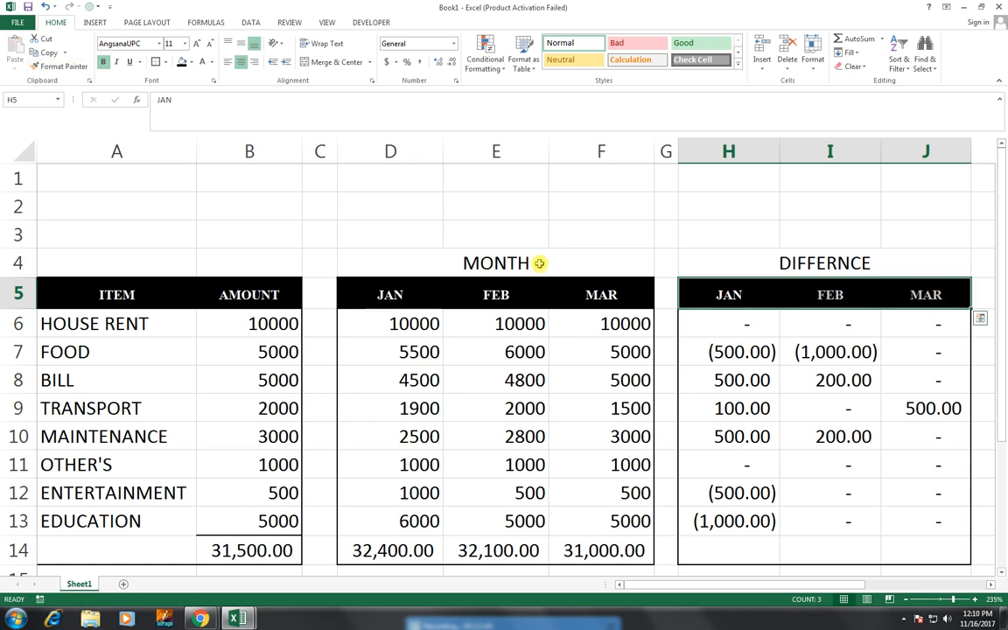
# Merge and center cells A1:J3 and enter the title BUDGET SHEET 2018
pyautogui.click(420, 282)
pyautogui.moveTo(97, 171); pyautogui.dragTo(891, 243)
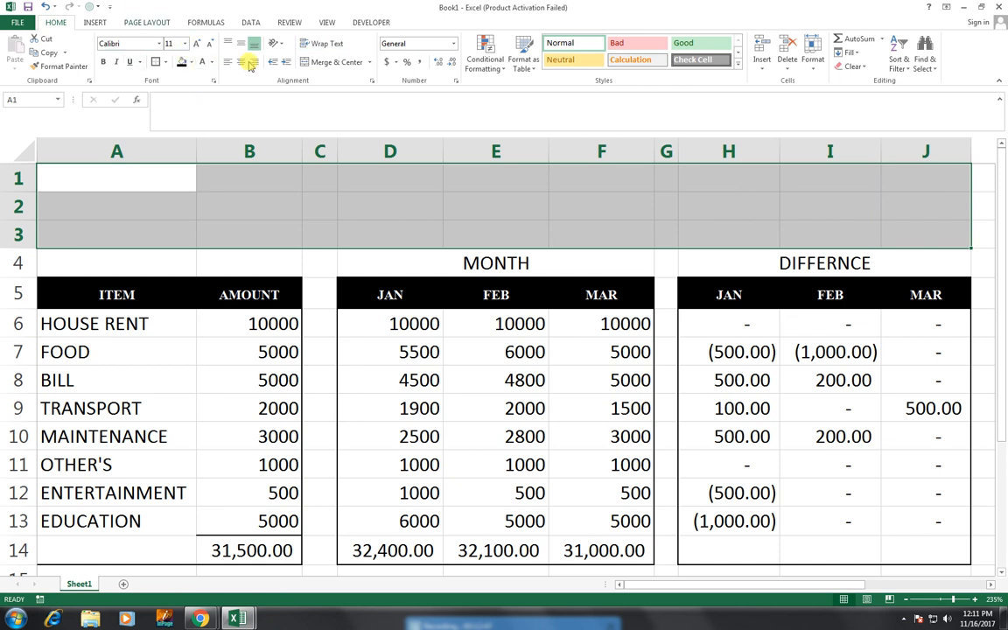
pyautogui.click(336, 62)
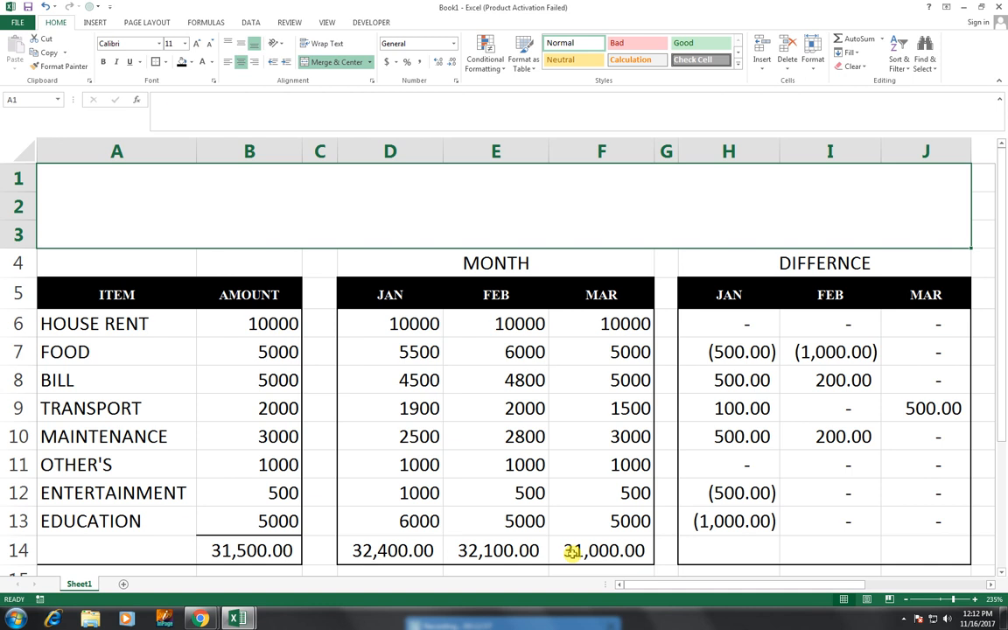
pyautogui.write('BUDGET ')
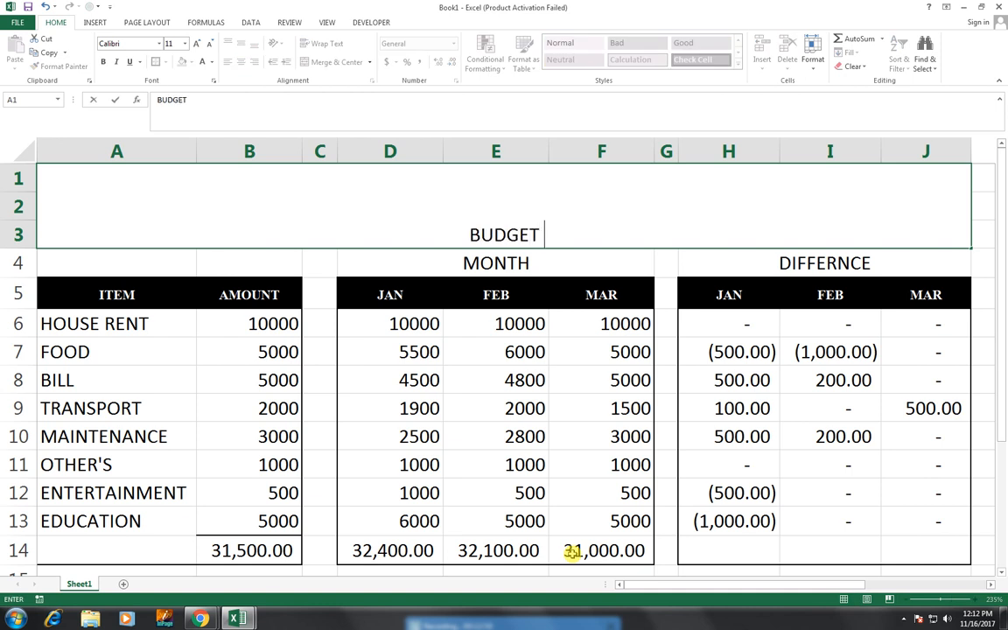
pyautogui.write('SHEET')
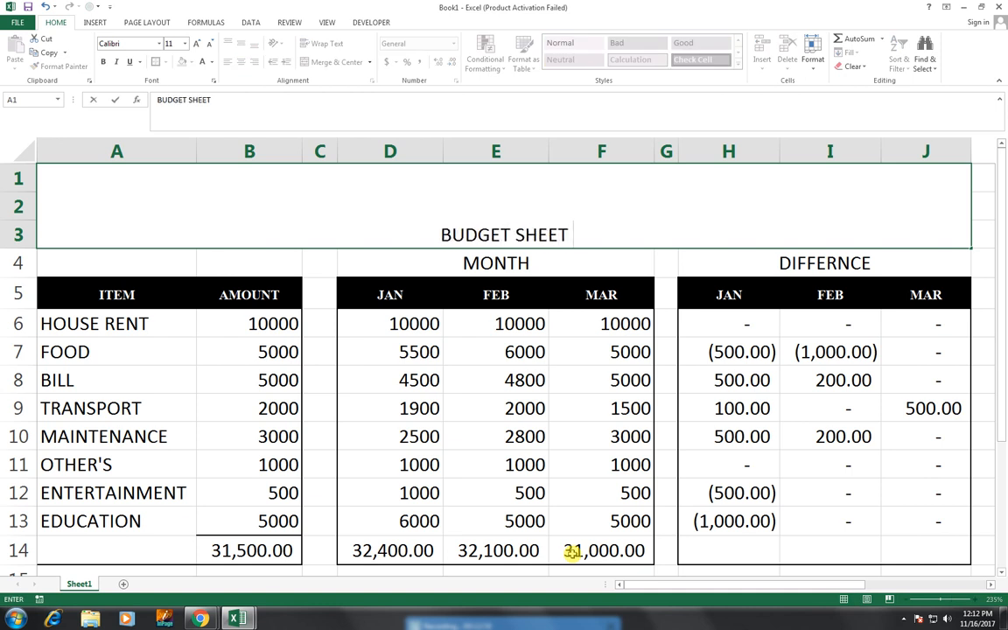
pyautogui.write(' 2018')
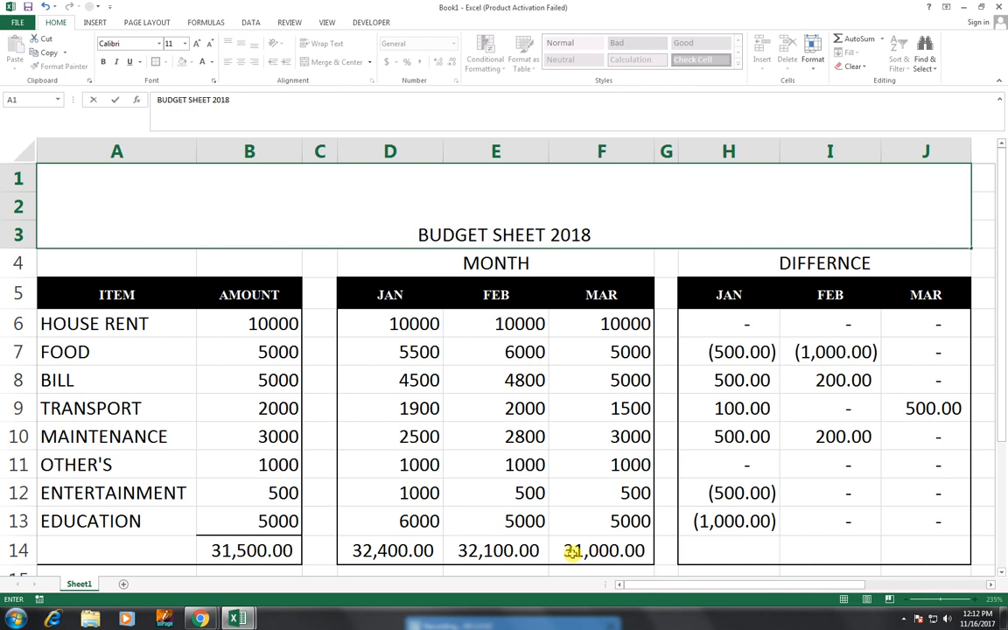
pyautogui.click(630, 353)
# Middle-align the BUDGET SHEET 2018 title vertically and enlarge its font to size 48
pyautogui.click(519, 235)
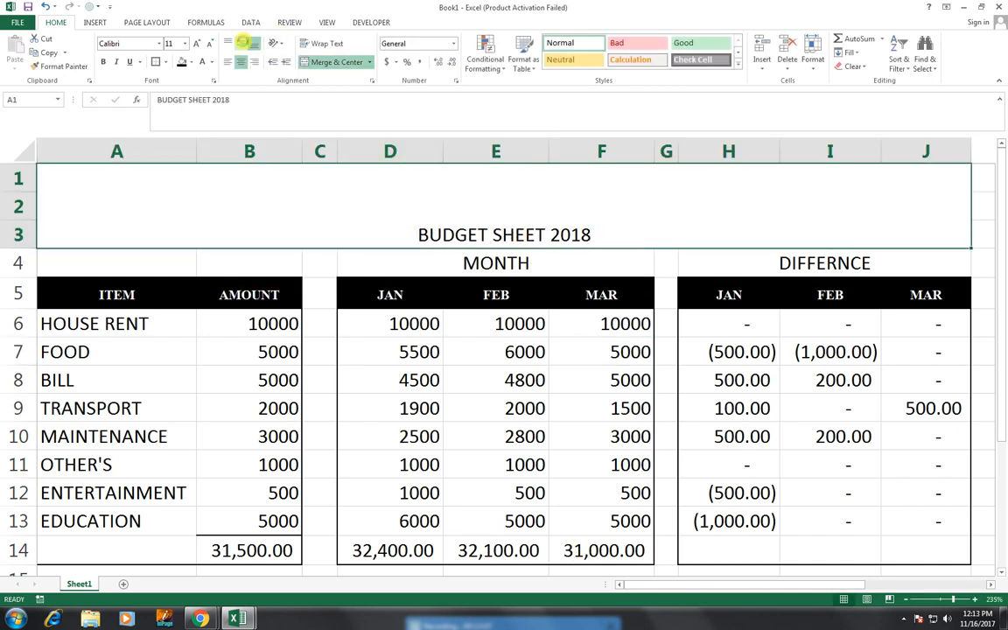
pyautogui.click(242, 43)
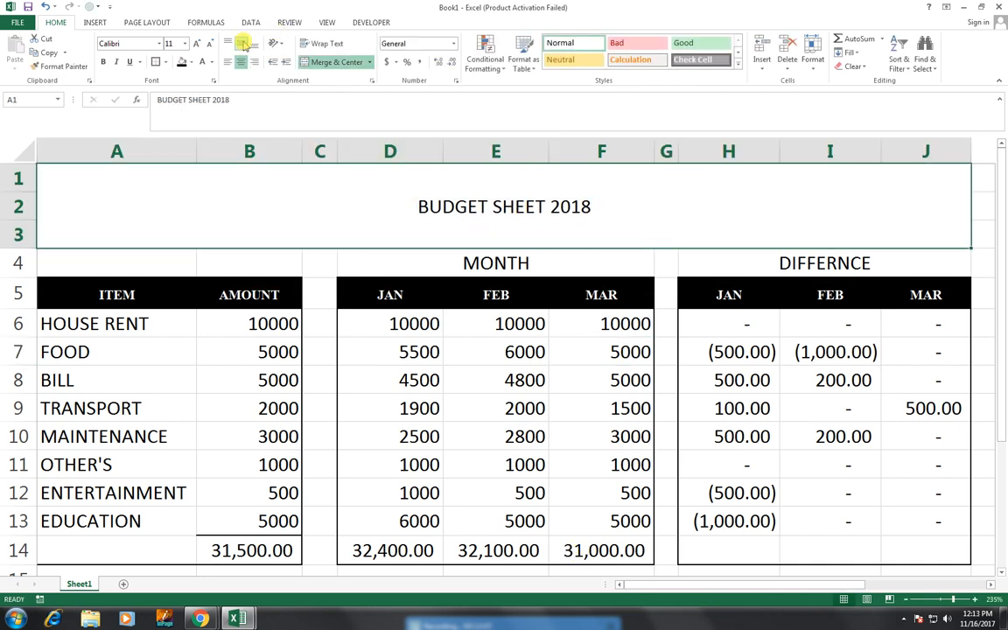
pyautogui.click(198, 47)
pyautogui.click(198, 48)
pyautogui.click(197, 47)
pyautogui.click(198, 47)
pyautogui.click(197, 47)
pyautogui.click(198, 47)
pyautogui.click(197, 47)
pyautogui.click(198, 47)
pyautogui.click(198, 47)
pyautogui.click(197, 47)
pyautogui.click(198, 47)
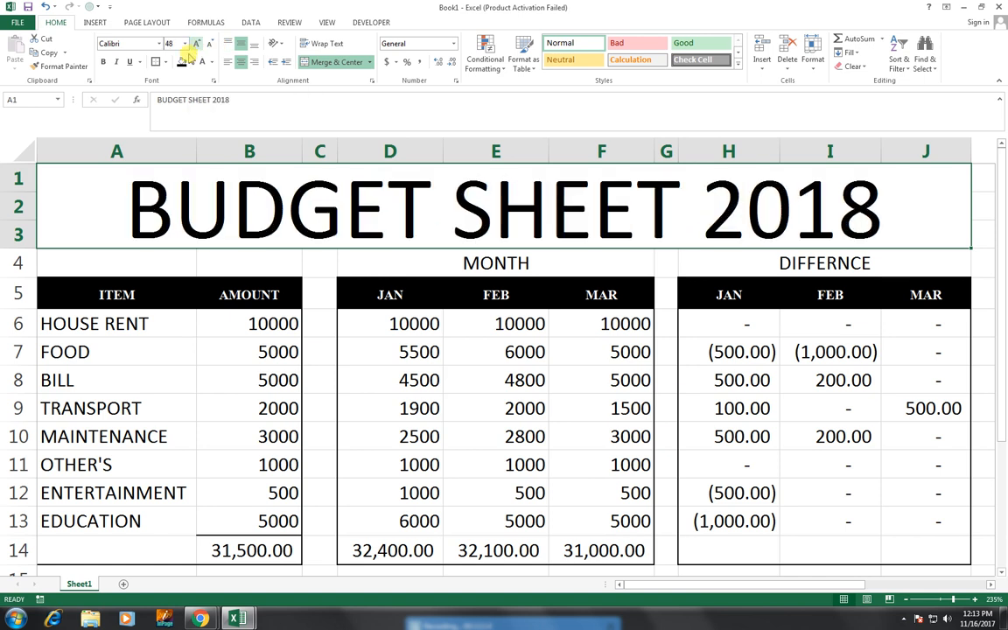
# Format the title with a black fill and white, bold Angsana New text at size 72
pyautogui.click(181, 61)
pyautogui.click(201, 61)
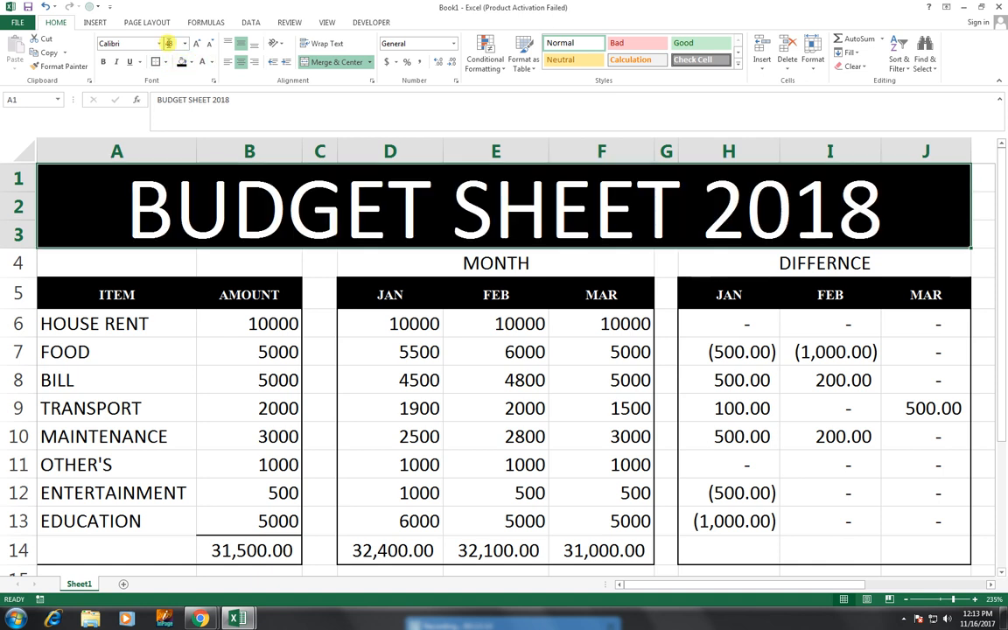
pyautogui.click(159, 44)
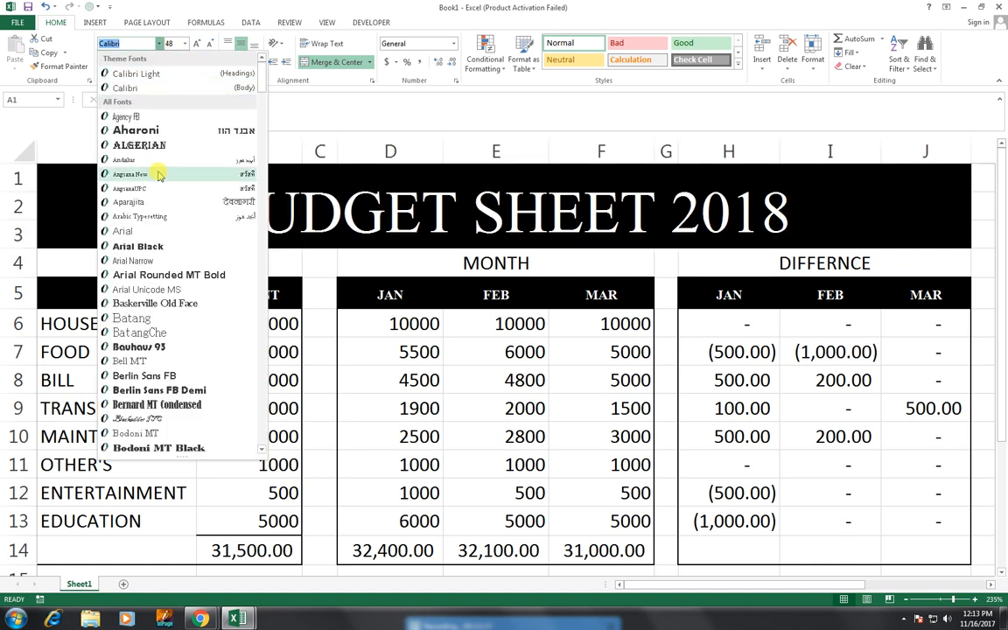
pyautogui.click(160, 174)
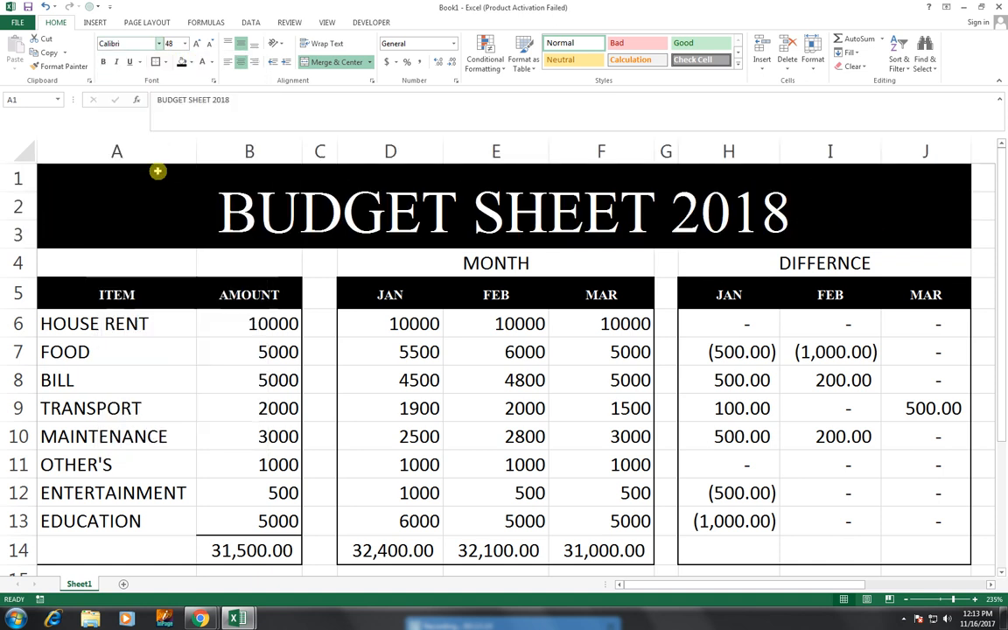
pyautogui.click(102, 62)
pyautogui.click(199, 44)
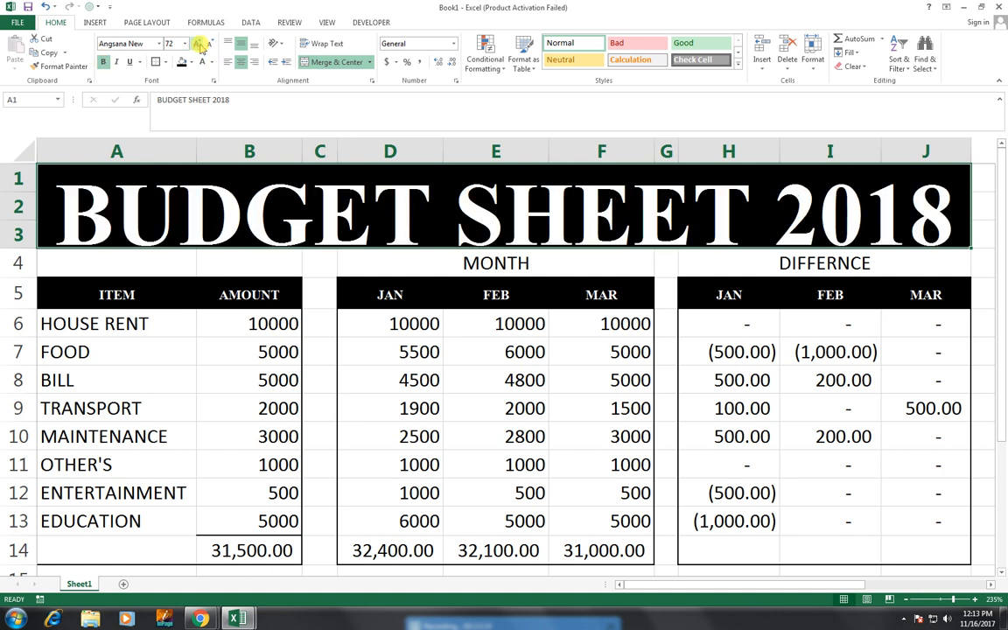
# Try the bottom and top vertical alignments on the title and return it to middle alignment
pyautogui.click(228, 44)
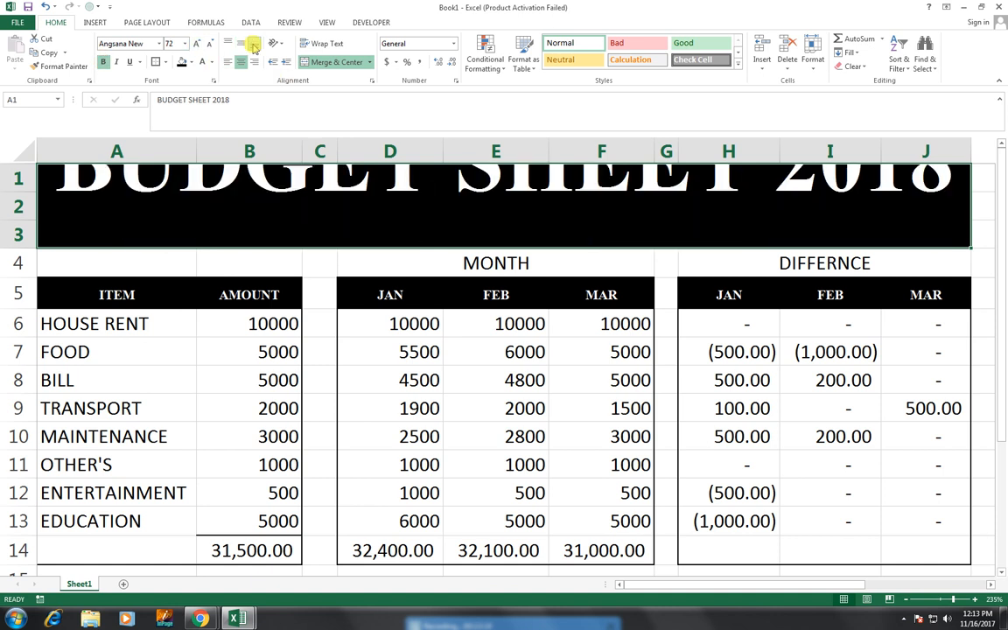
pyautogui.click(242, 46)
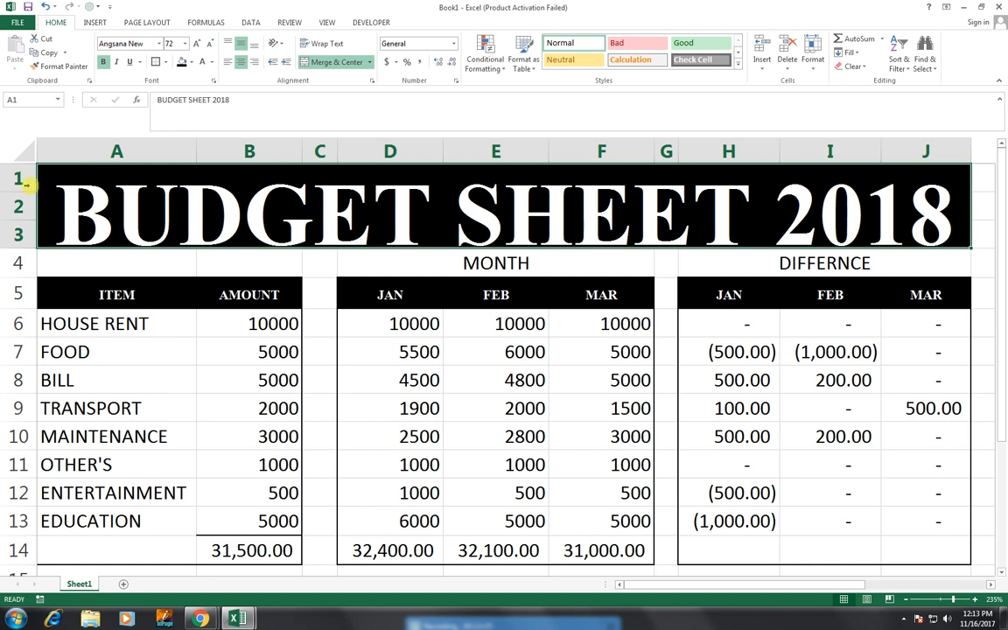
pyautogui.click(228, 46)
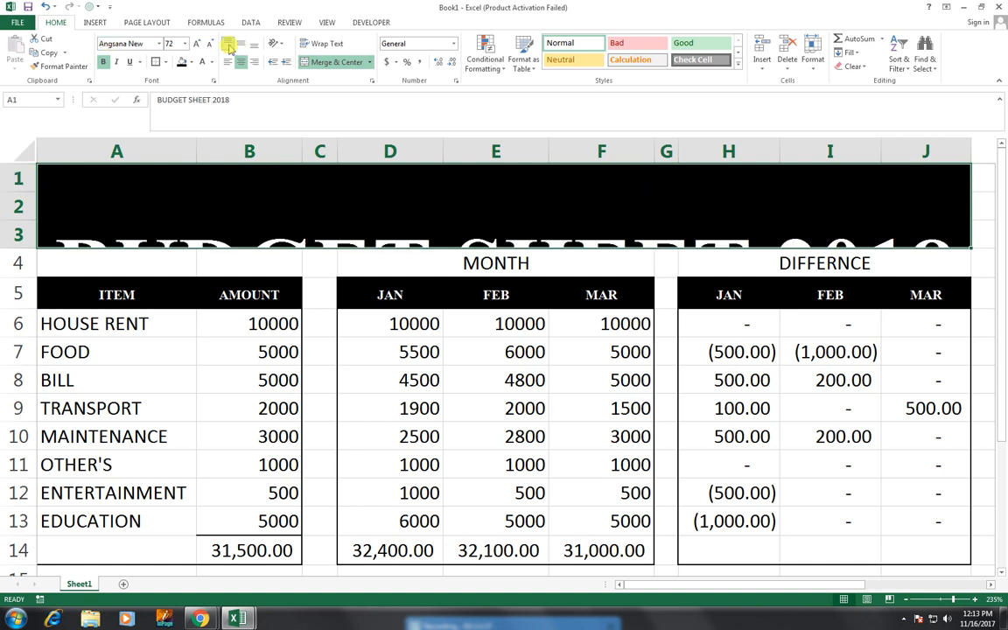
pyautogui.click(245, 45)
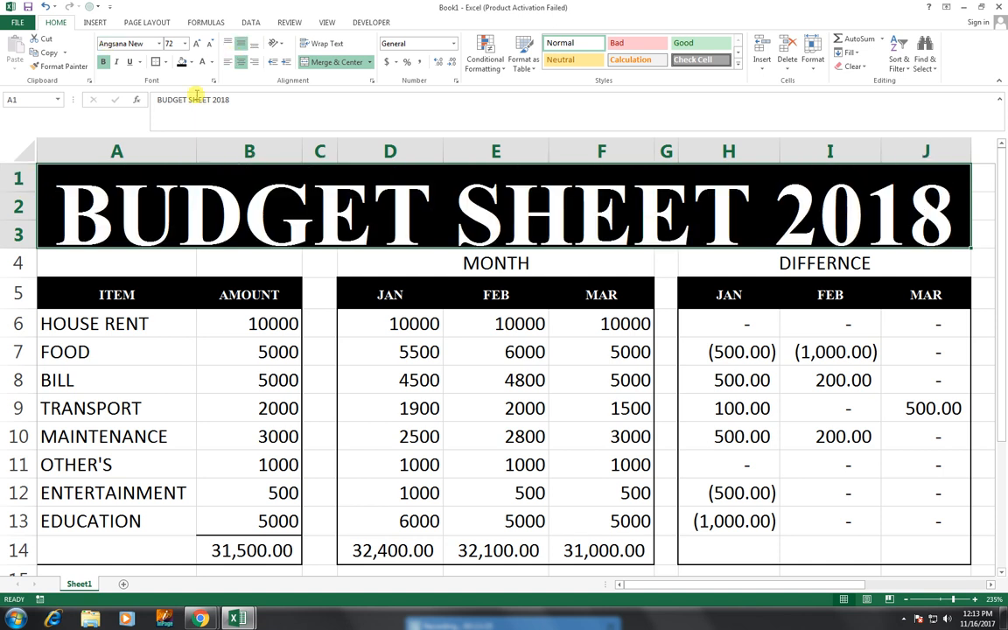
# Increase the heights of rows 4 and 2 slightly to give the title and headings more room
pyautogui.click(21, 244)
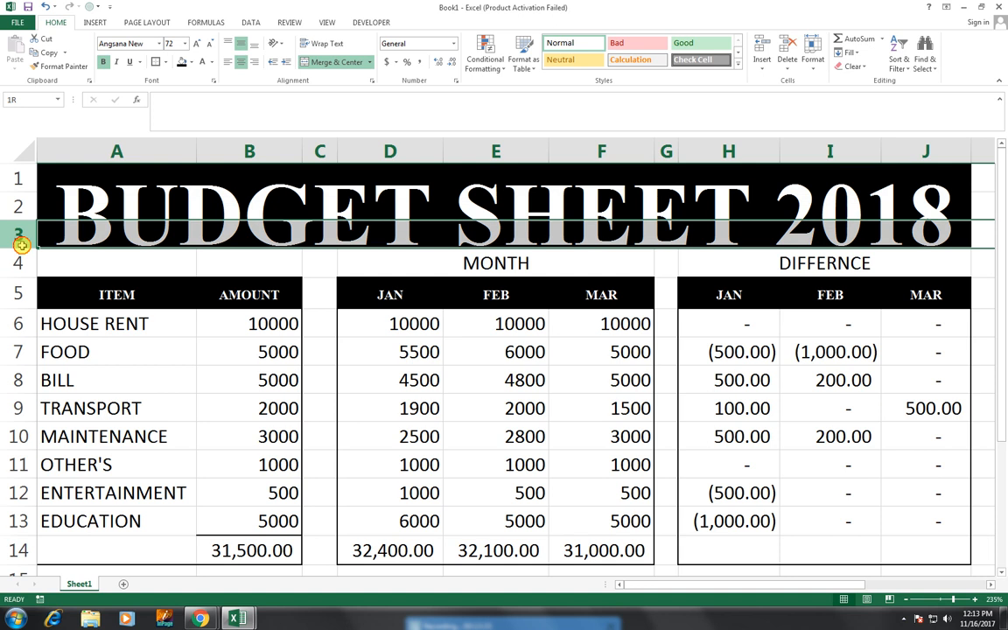
pyautogui.click(18, 292)
pyautogui.moveTo(18, 279); pyautogui.dragTo(227, 280)
pyautogui.moveTo(21, 219); pyautogui.dragTo(20, 233)
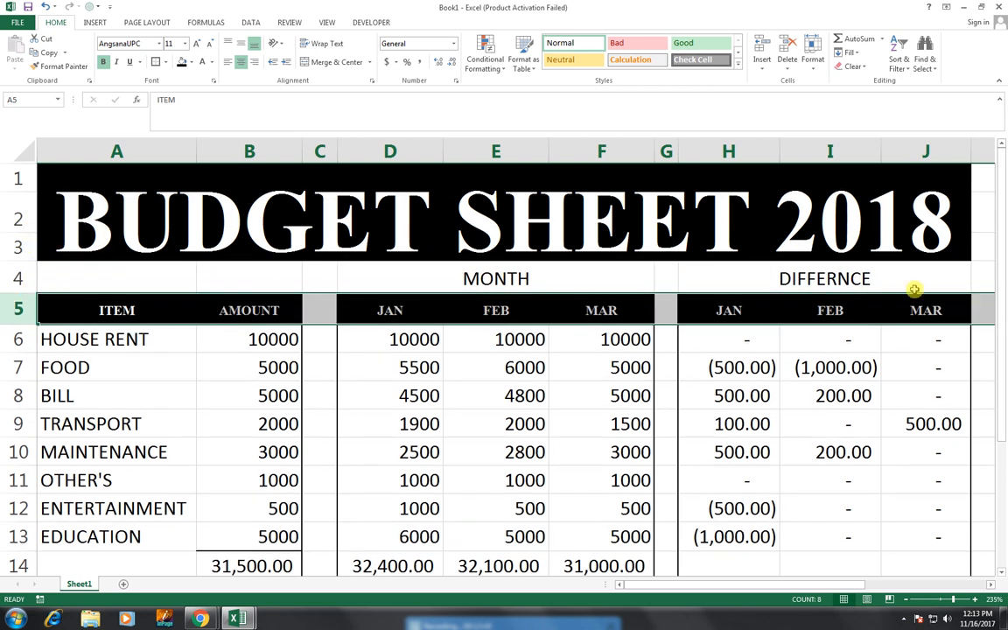
pyautogui.moveTo(911, 274); pyautogui.dragTo(207, 265)
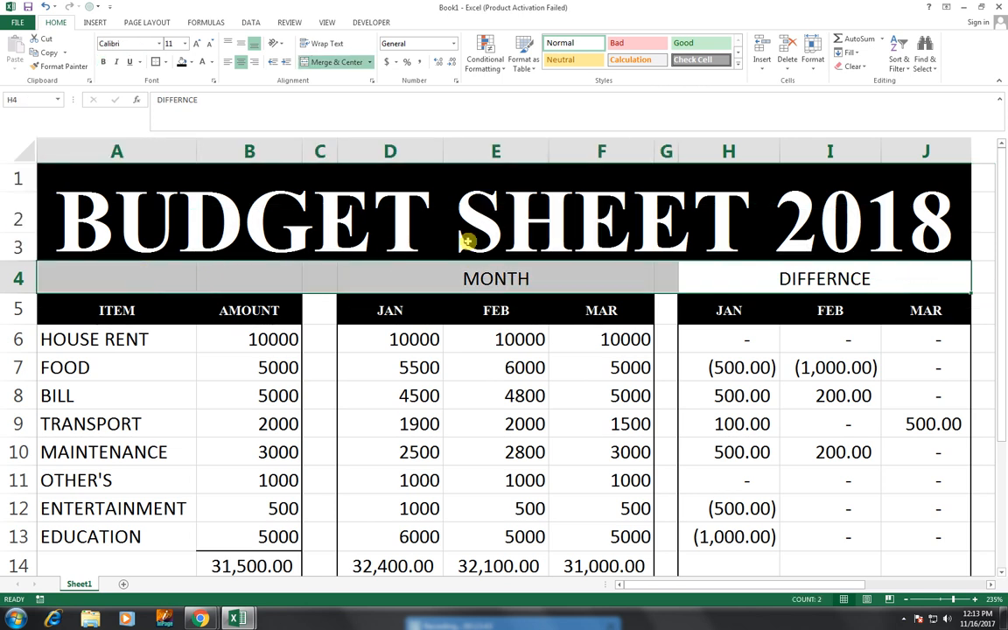
pyautogui.click(267, 272)
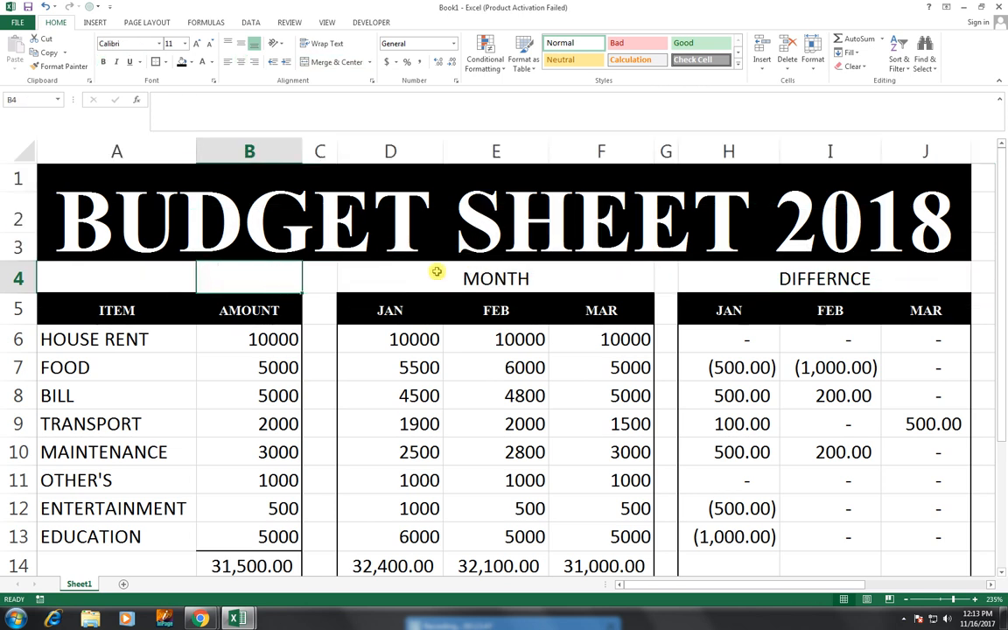
pyautogui.click(399, 267)
pyautogui.moveTo(254, 271); pyautogui.dragTo(866, 272)
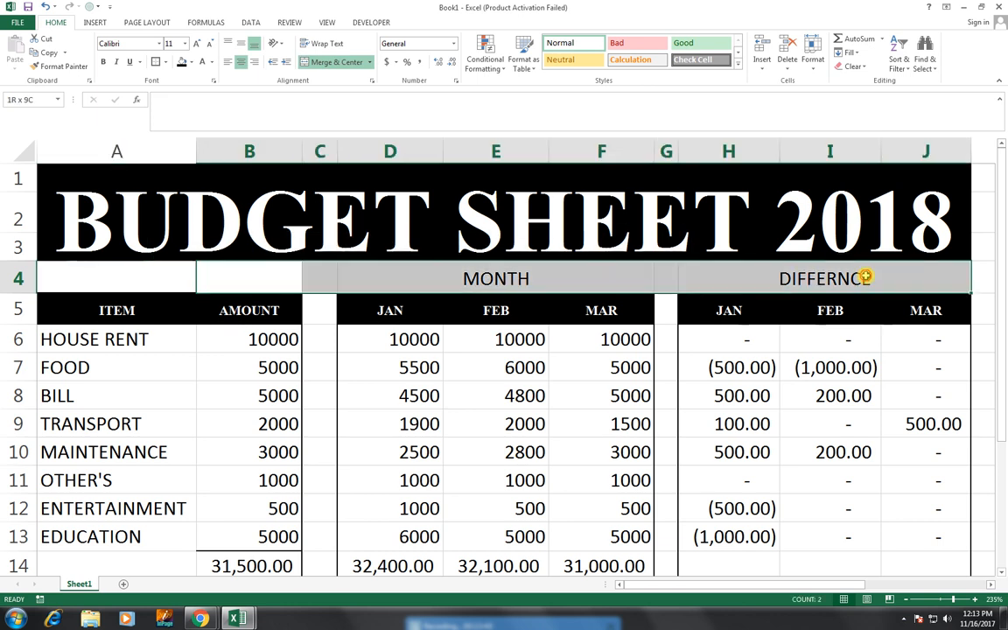
pyautogui.click(190, 62)
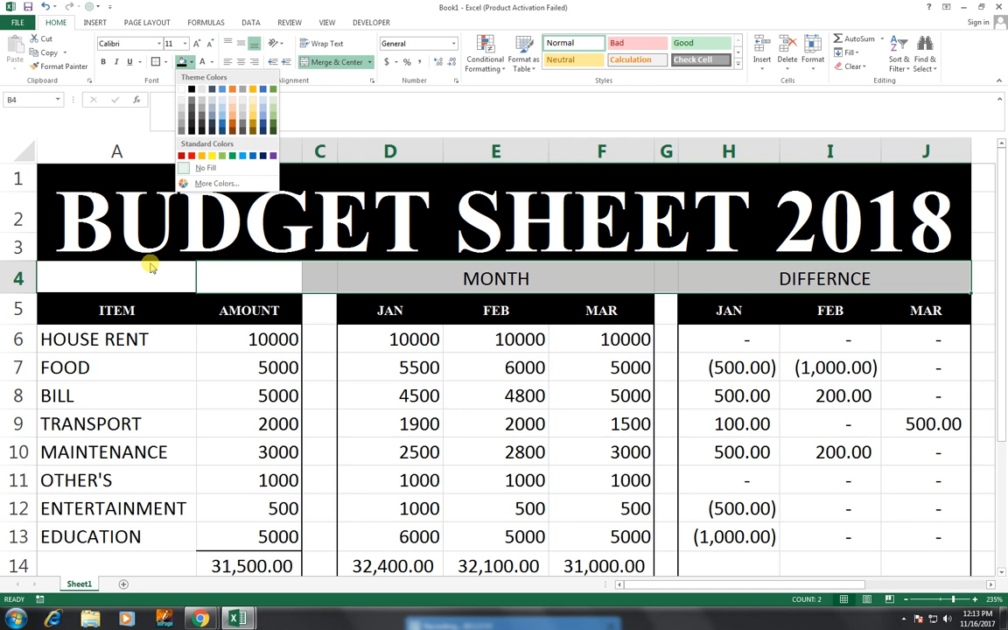
pyautogui.click(124, 284)
# Fill the MONTH and DIFFERNCE heading row across A4:J4 with dark blue and make its text white
pyautogui.moveTo(123, 283); pyautogui.dragTo(612, 311)
pyautogui.keyDown('shift'); pyautogui.click(713, 275); pyautogui.keyUp('shift')
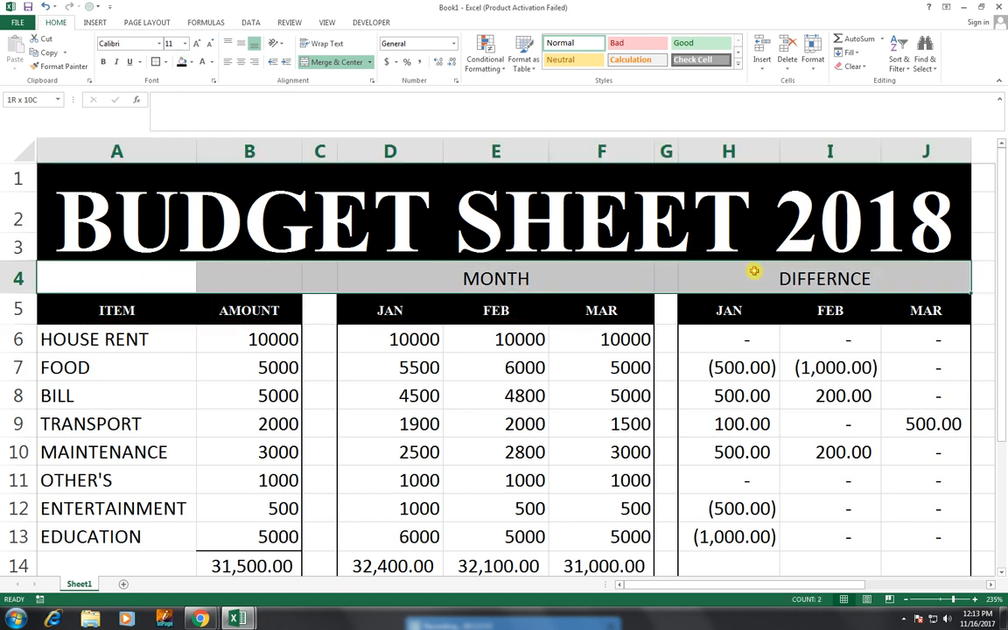
pyautogui.click(190, 63)
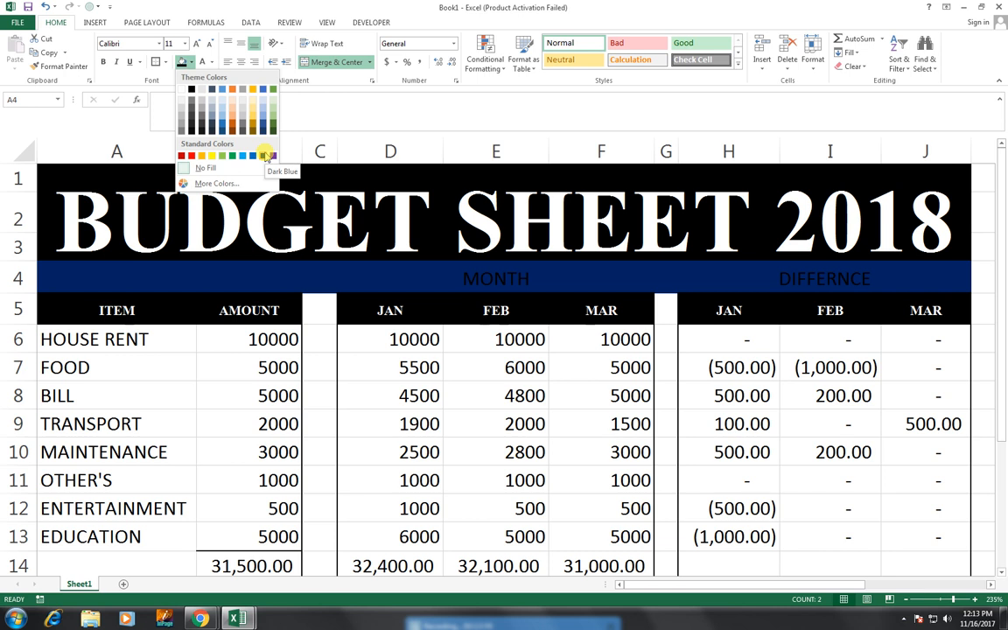
pyautogui.click(266, 156)
pyautogui.click(213, 62)
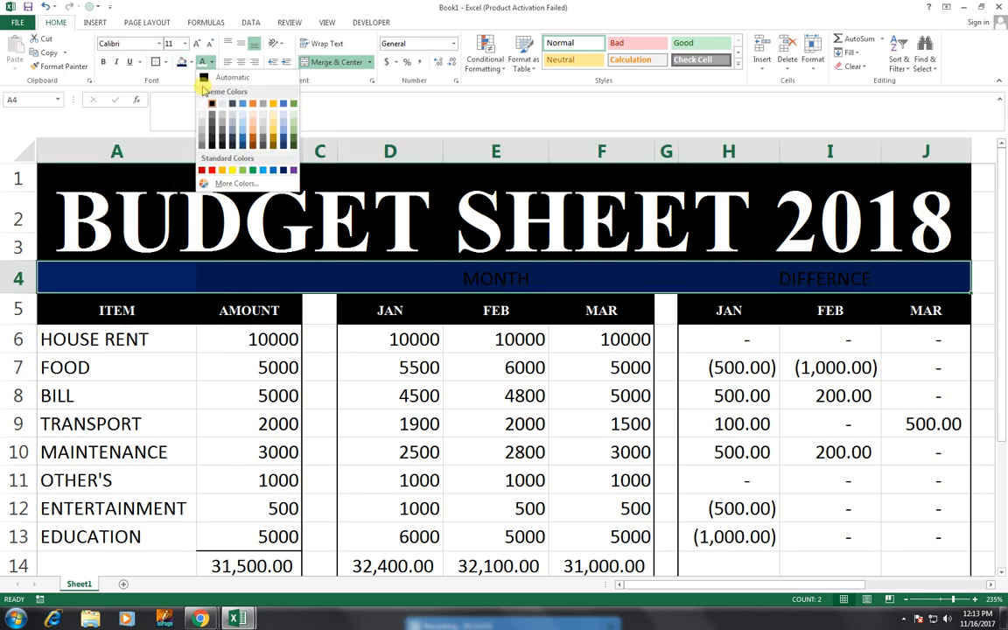
pyautogui.click(201, 103)
pyautogui.click(454, 359)
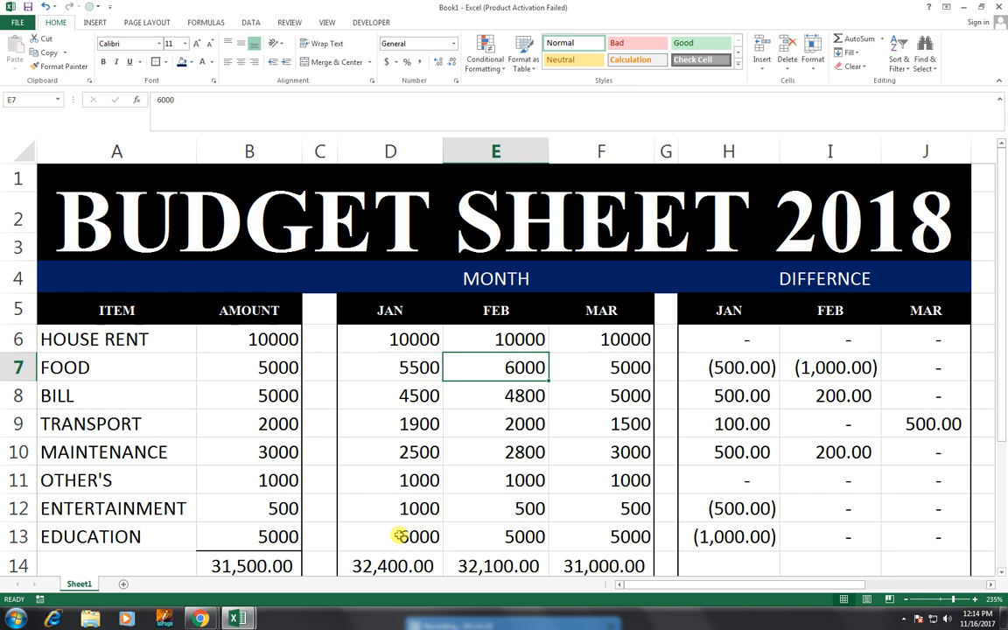
# Add a thick bottom border beneath the EDUCATION row in both the month and difference sections, D13:F13 and H13:J13
pyautogui.scroll(-1, 400, 536)
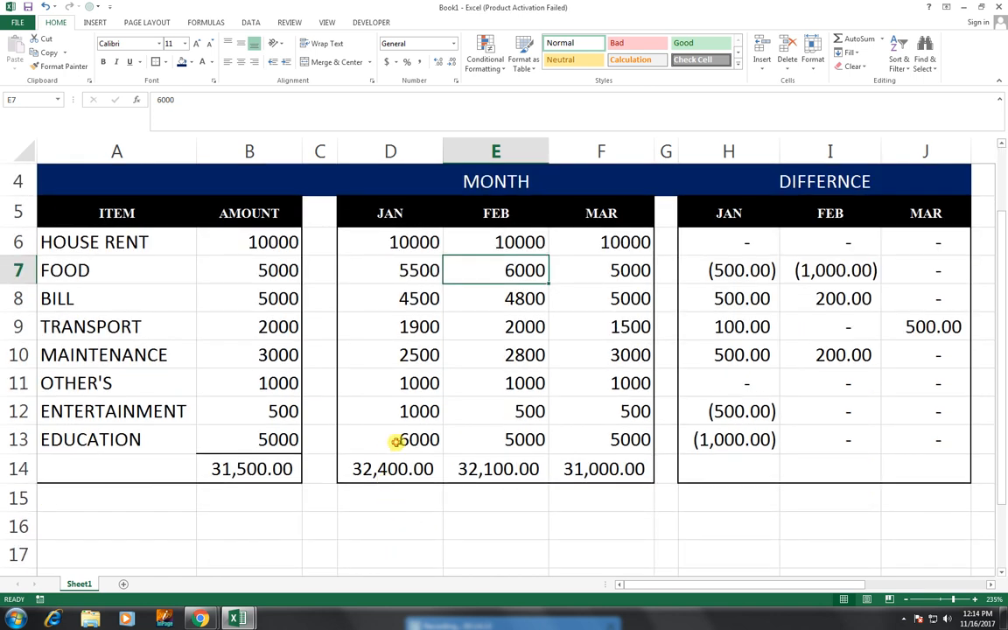
pyautogui.moveTo(395, 438); pyautogui.dragTo(592, 438)
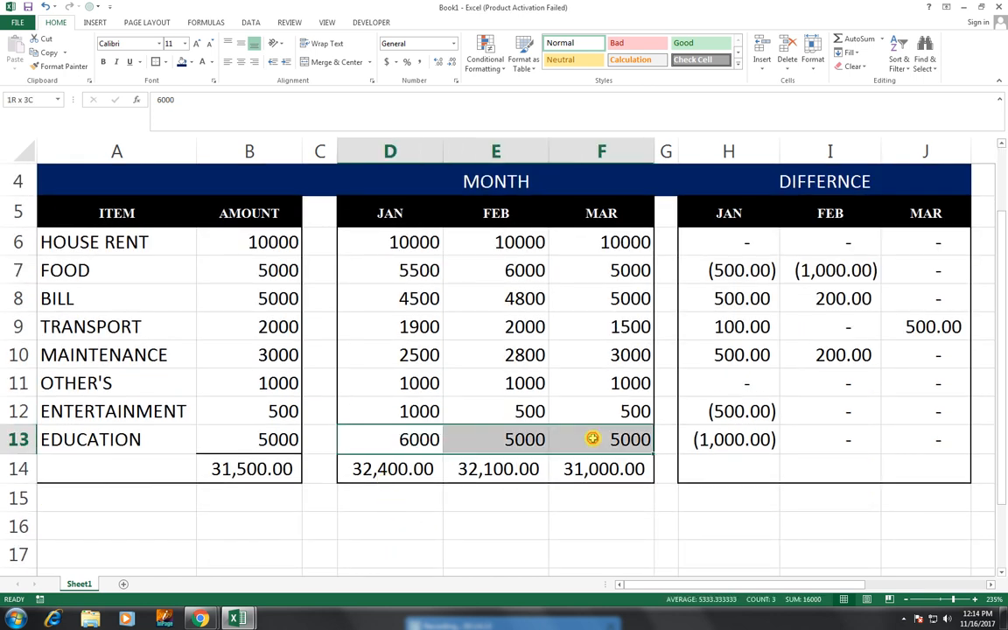
pyautogui.click(166, 64)
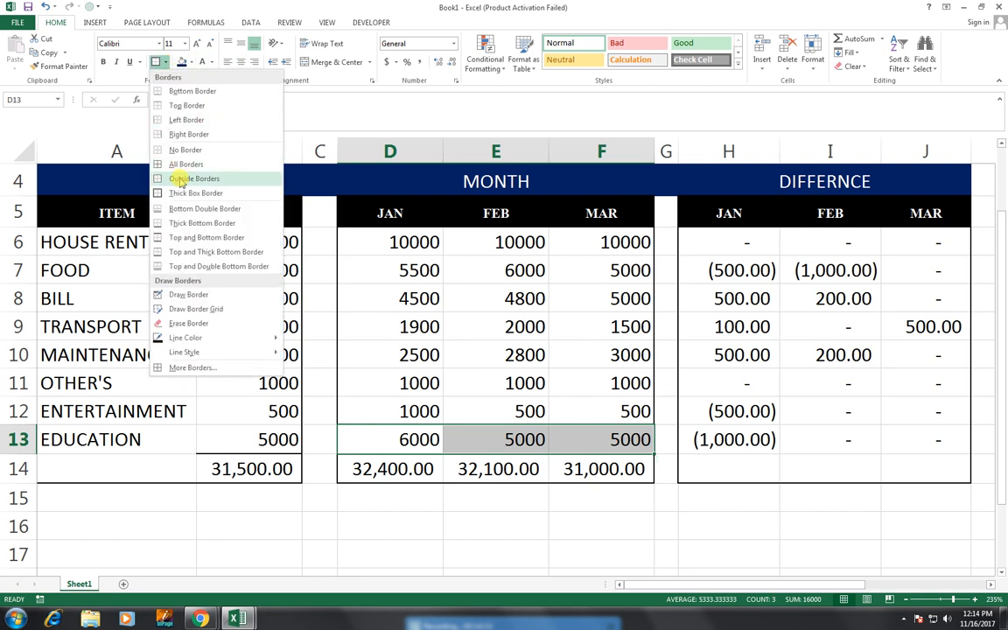
pyautogui.click(202, 223)
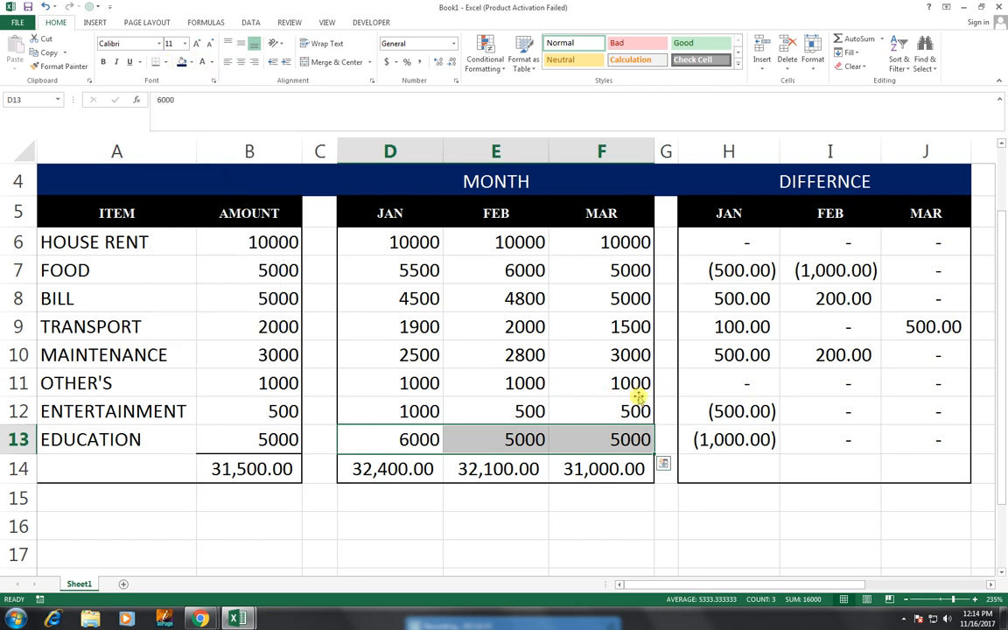
pyautogui.click(638, 391)
pyautogui.moveTo(752, 435); pyautogui.dragTo(915, 437)
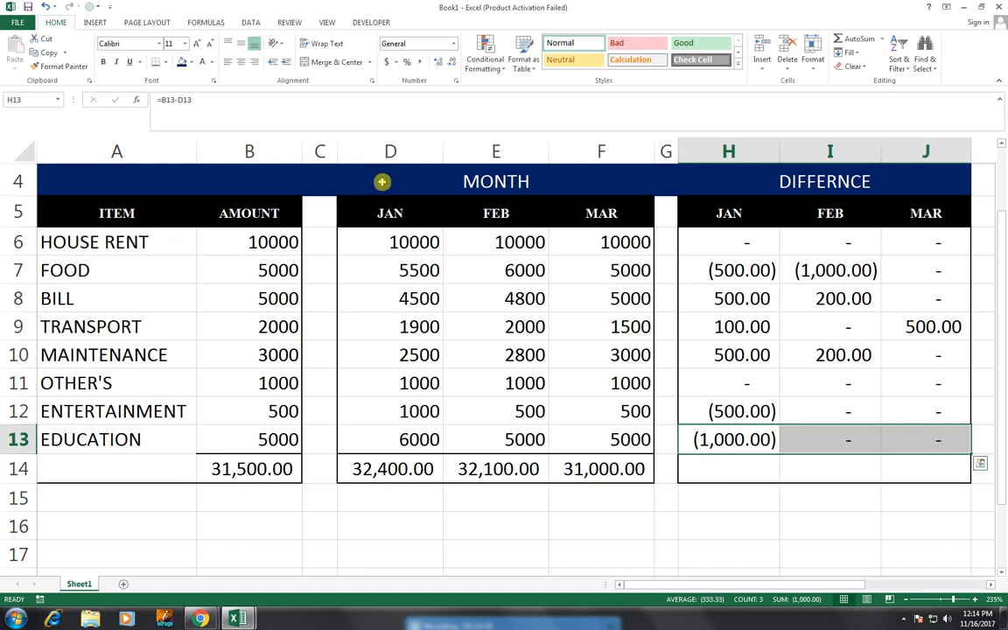
pyautogui.click(165, 63)
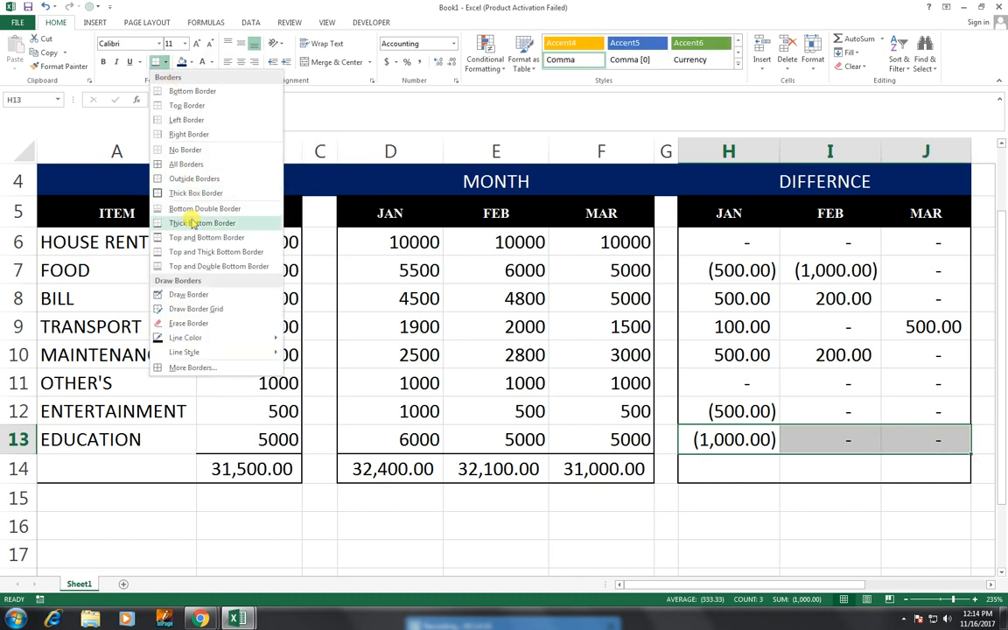
pyautogui.click(201, 223)
# Calculate the January total difference in H14 by subtracting the January expense total from the budget total with =B14-D14
pyautogui.click(729, 465)
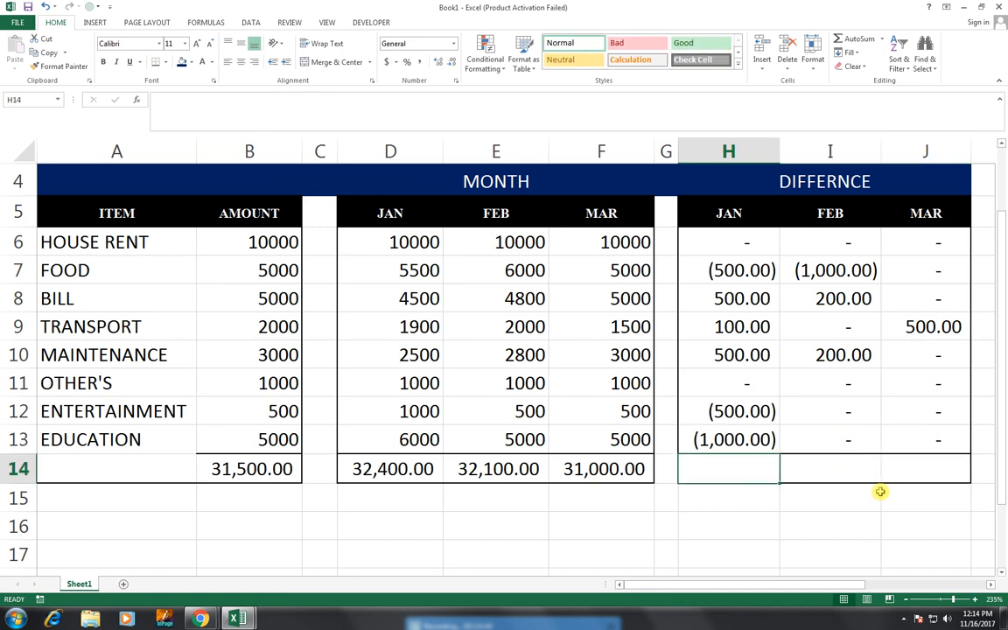
pyautogui.write('=')
pyautogui.press('Left')
pyautogui.press('Left')
pyautogui.press('Left')
pyautogui.press('Left')
pyautogui.press('Left')
pyautogui.press('Left')
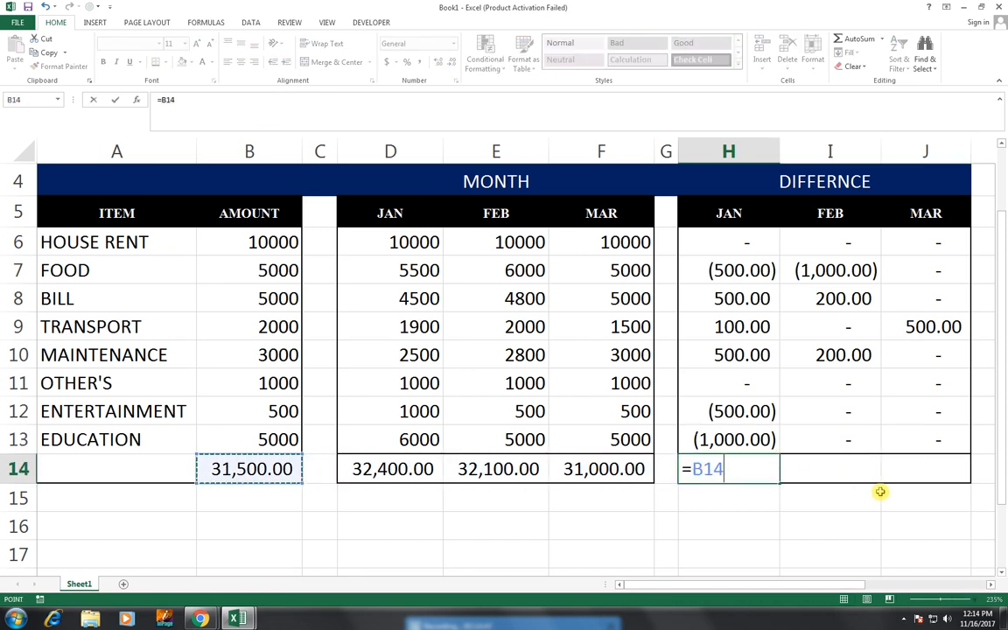
pyautogui.write('-')
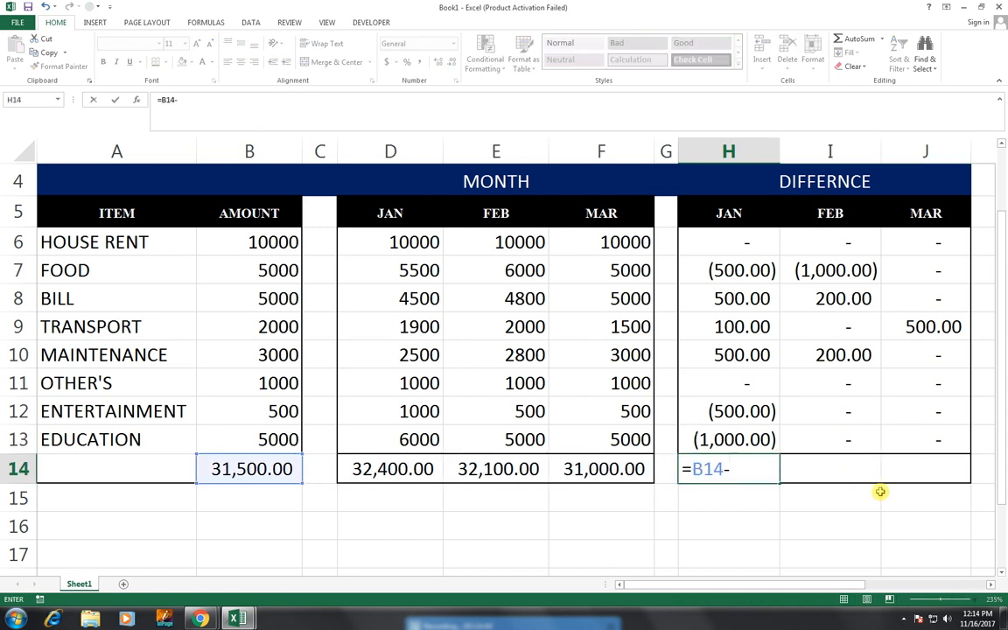
pyautogui.press('Left')
pyautogui.press('Left')
pyautogui.press('Left')
pyautogui.press('Left')
pyautogui.press('Return')
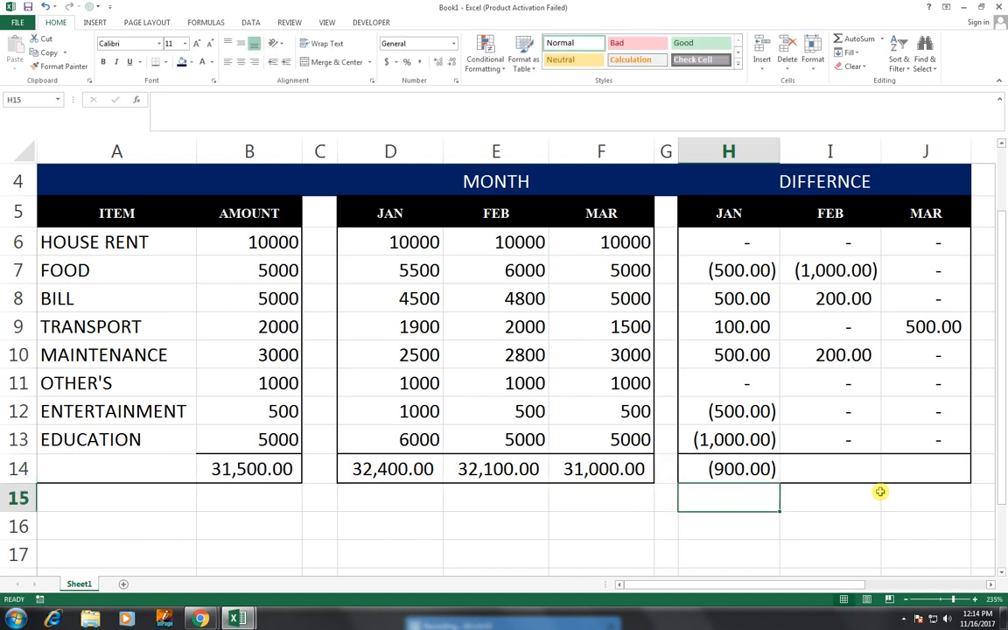
# Total the February and March difference columns in I14 and J14 with AutoSum
pyautogui.press('Up')
pyautogui.press('Right')
pyautogui.hotkey('alt', '=')
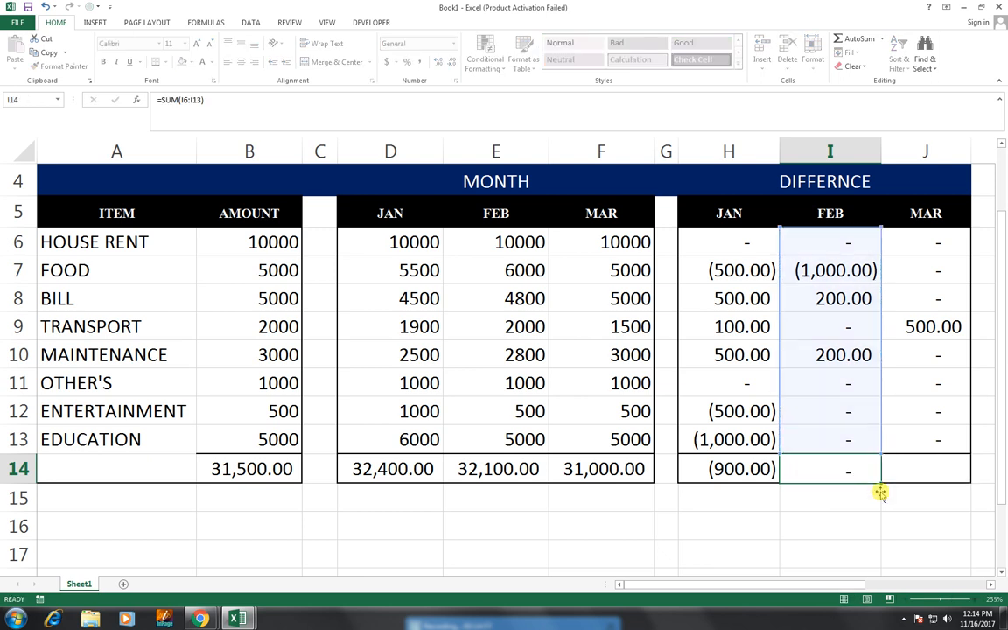
pyautogui.press('Return')
pyautogui.press('Up')
pyautogui.press('Right')
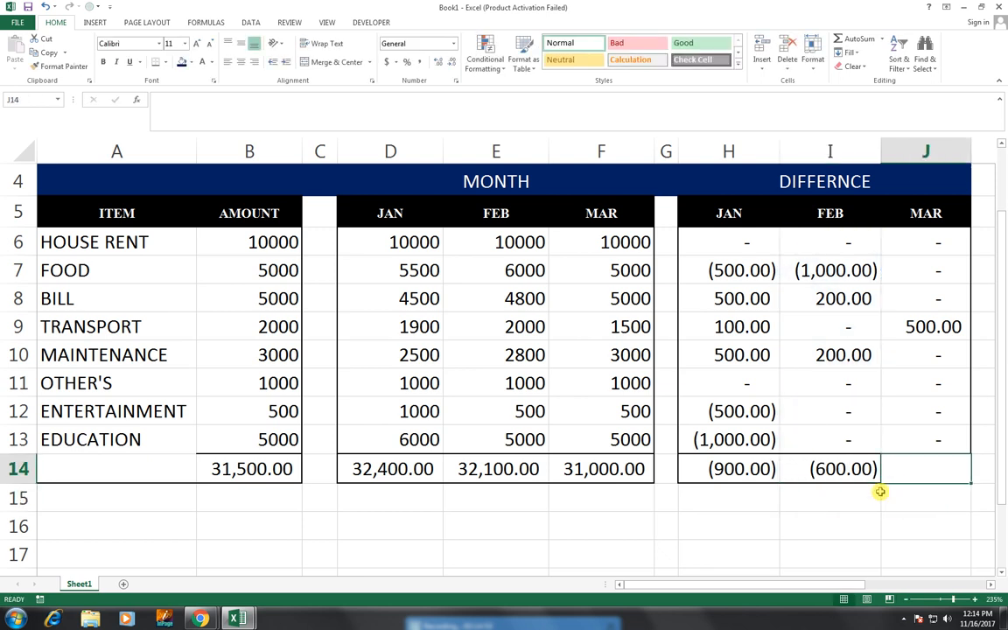
pyautogui.hotkey('alt', '=')
pyautogui.press('Return')
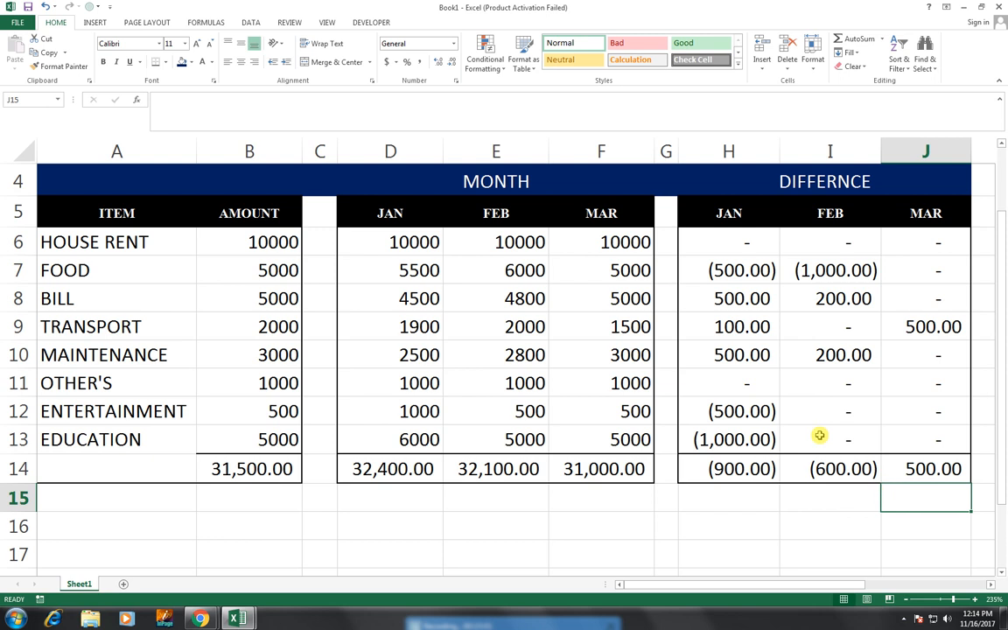
pyautogui.scroll(1, 819, 435)
pyautogui.moveTo(1003, 313); pyautogui.dragTo(1003, 313)
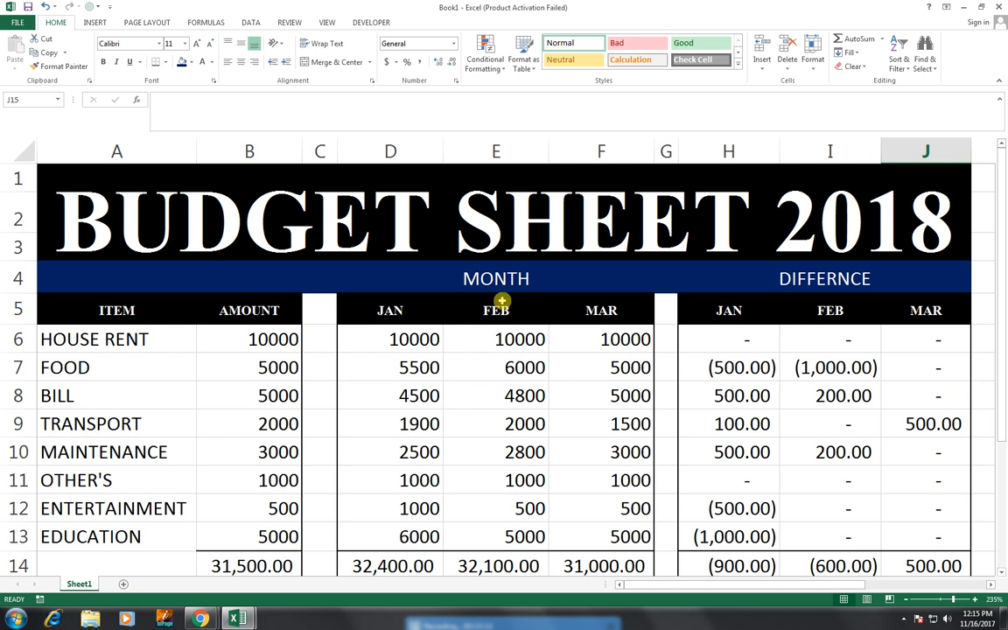
pyautogui.scroll(-1, 525, 333)
pyautogui.scroll(1, 527, 335)
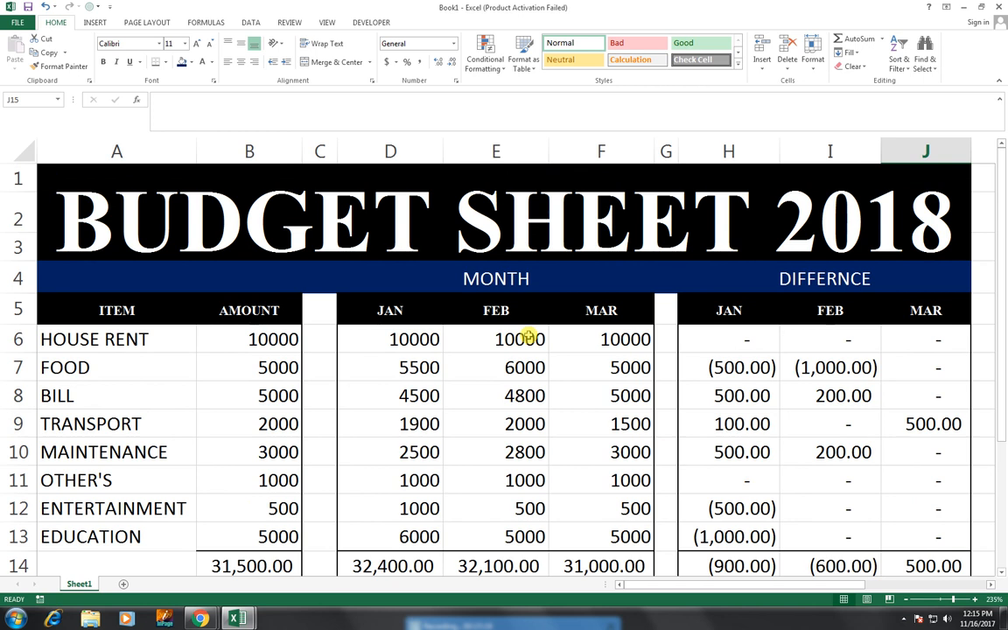